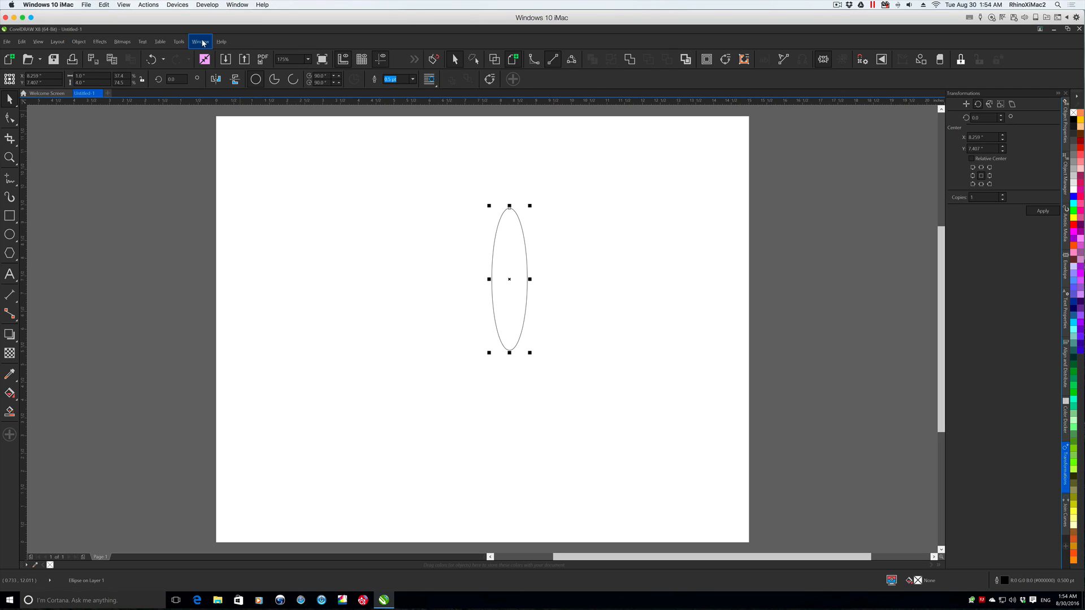
# - Open the Transformations docker, switch it to rotation, and set the rotation angle to 30 degrees
pyautogui.moveTo(241, 230)
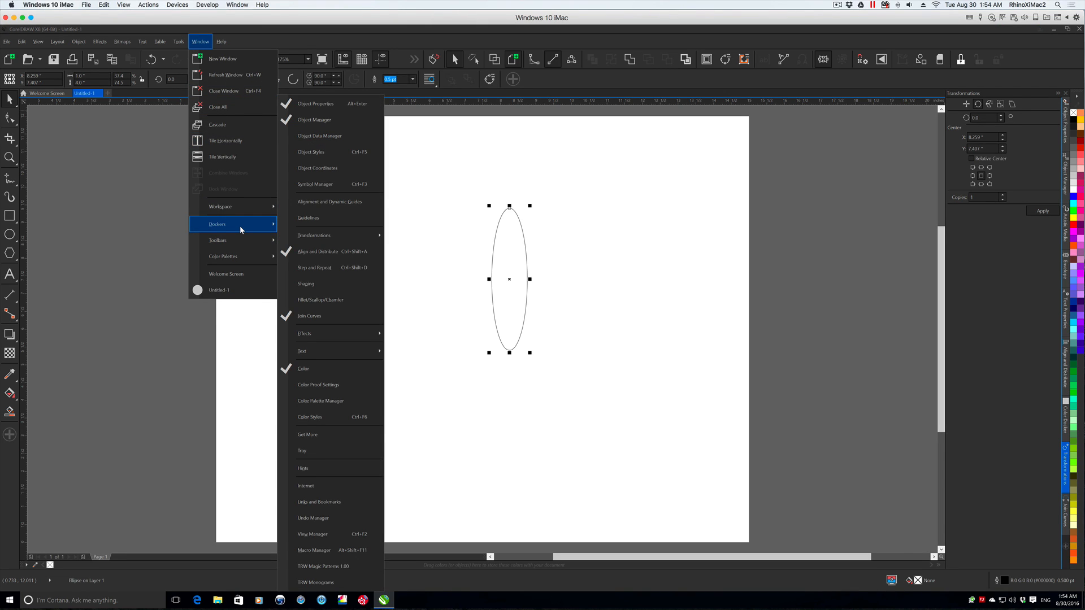
pyautogui.moveTo(331, 354)
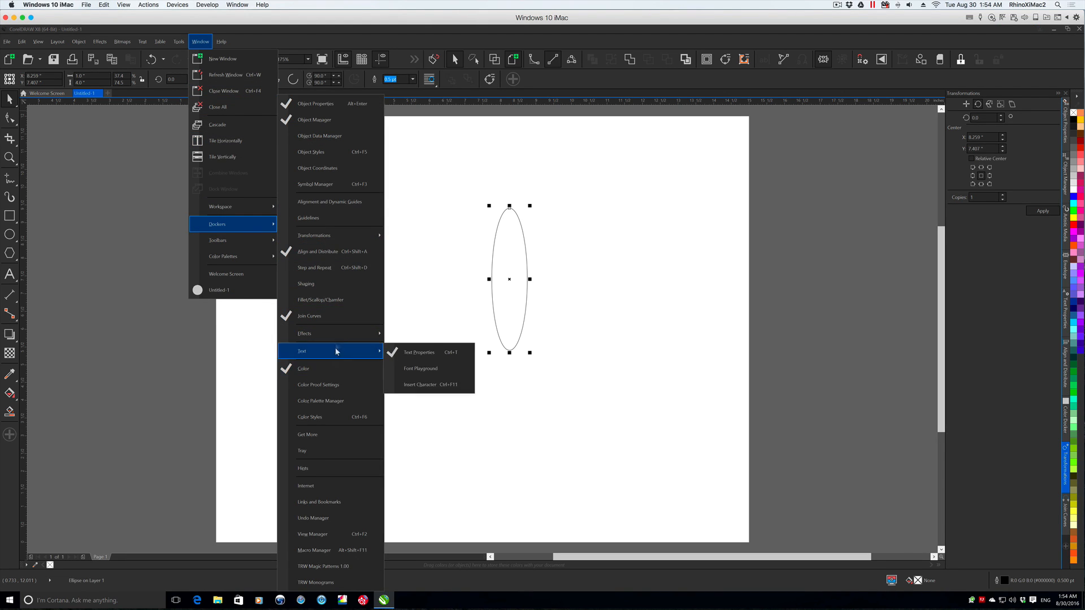
pyautogui.moveTo(324, 236)
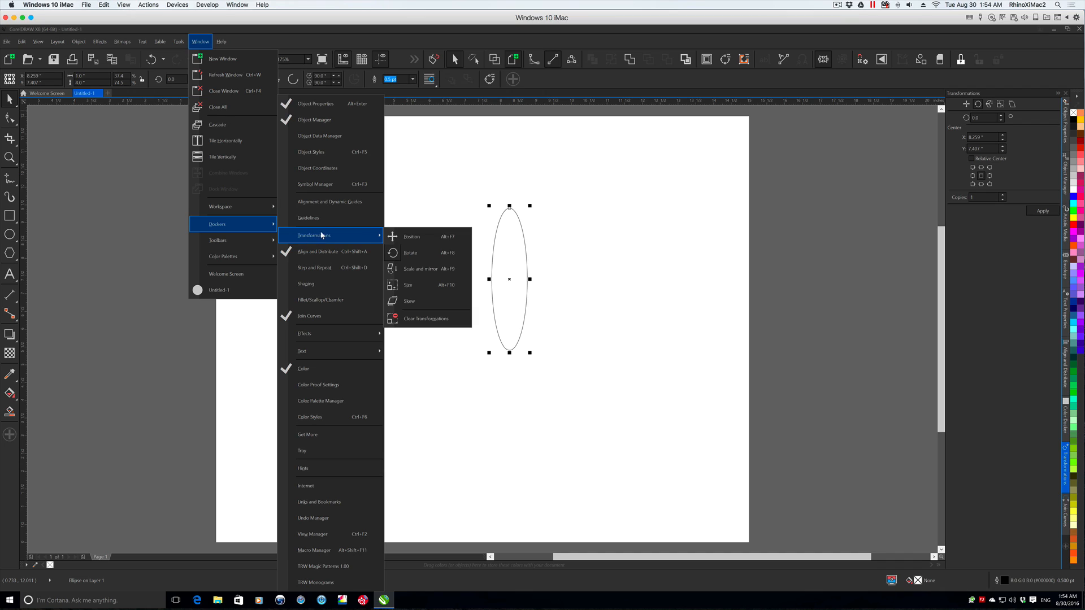
pyautogui.click(424, 236)
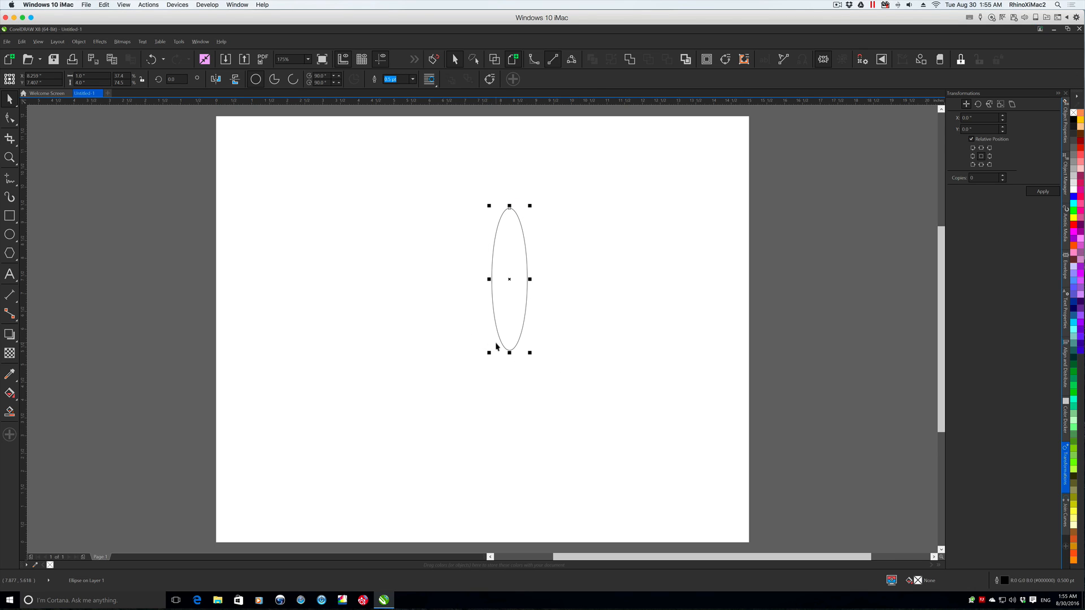
pyautogui.click(978, 104)
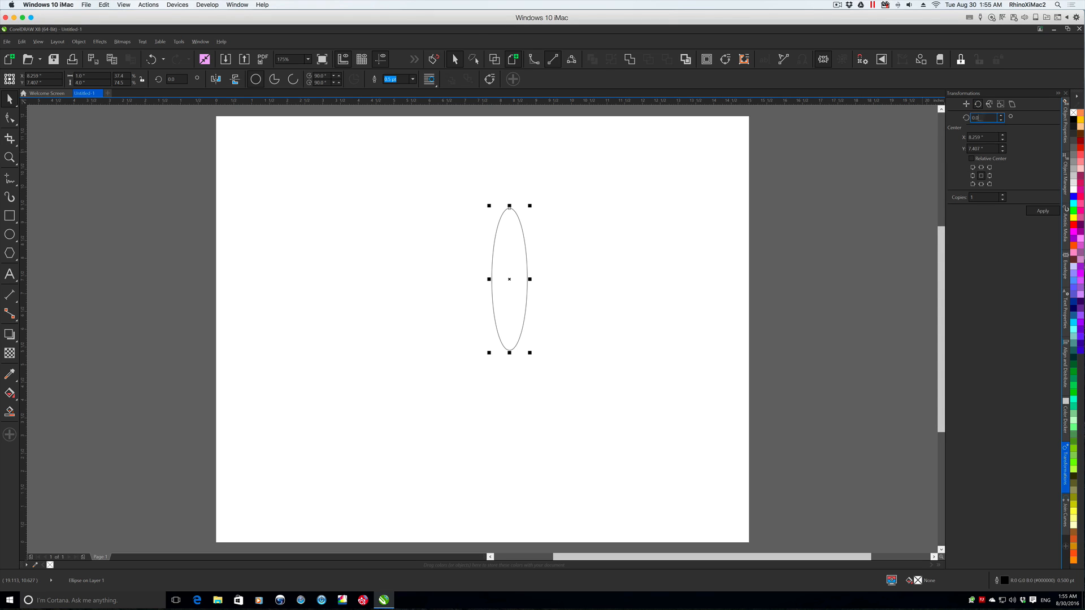
pyautogui.write('30')
# - Convert the ellipse to curves, move its rotation centre to the top node, and rotate one copy by 30 degrees
pyautogui.rightClick(526, 270)
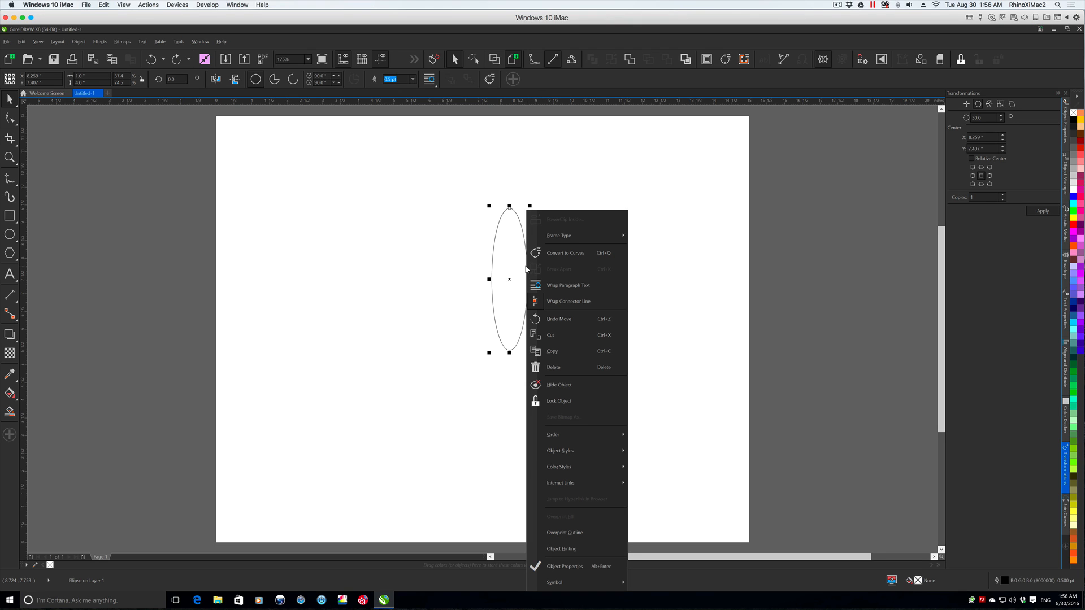
pyautogui.click(567, 253)
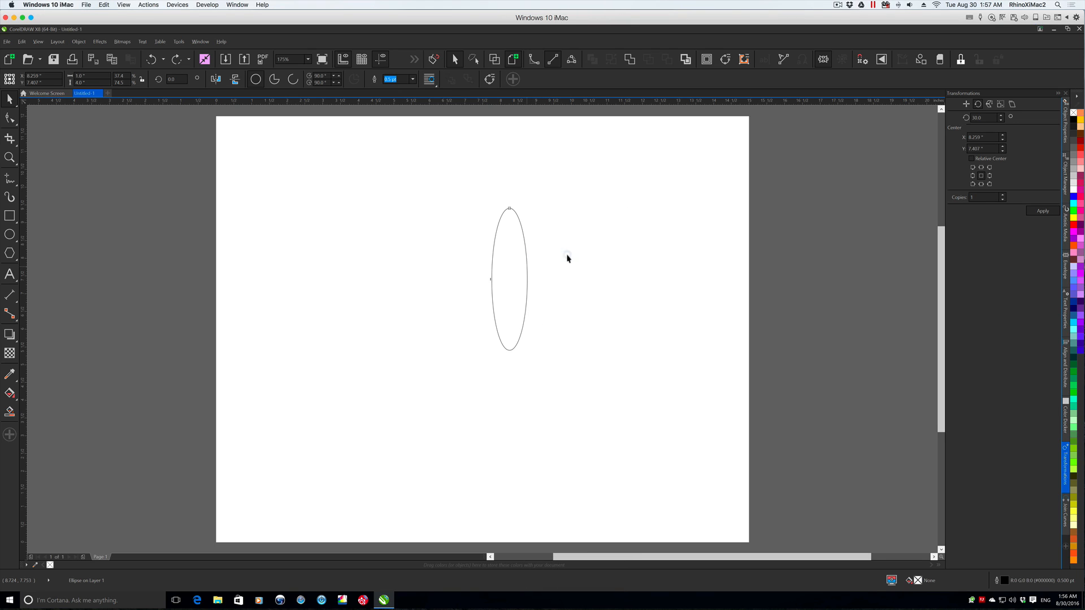
pyautogui.click(509, 279)
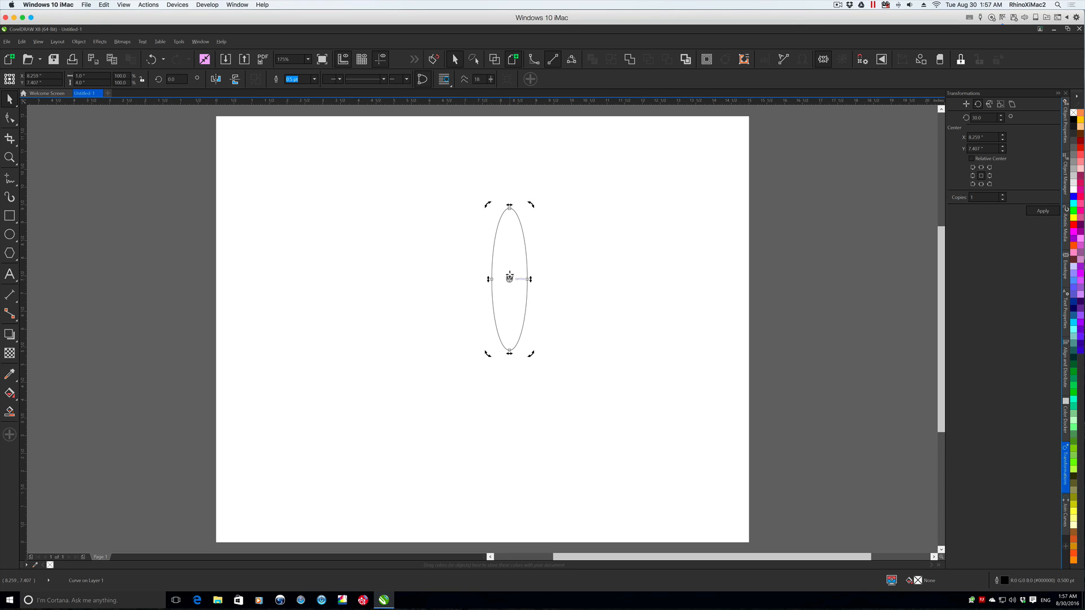
pyautogui.moveTo(509, 280); pyautogui.dragTo(509, 208)
pyautogui.click(974, 118)
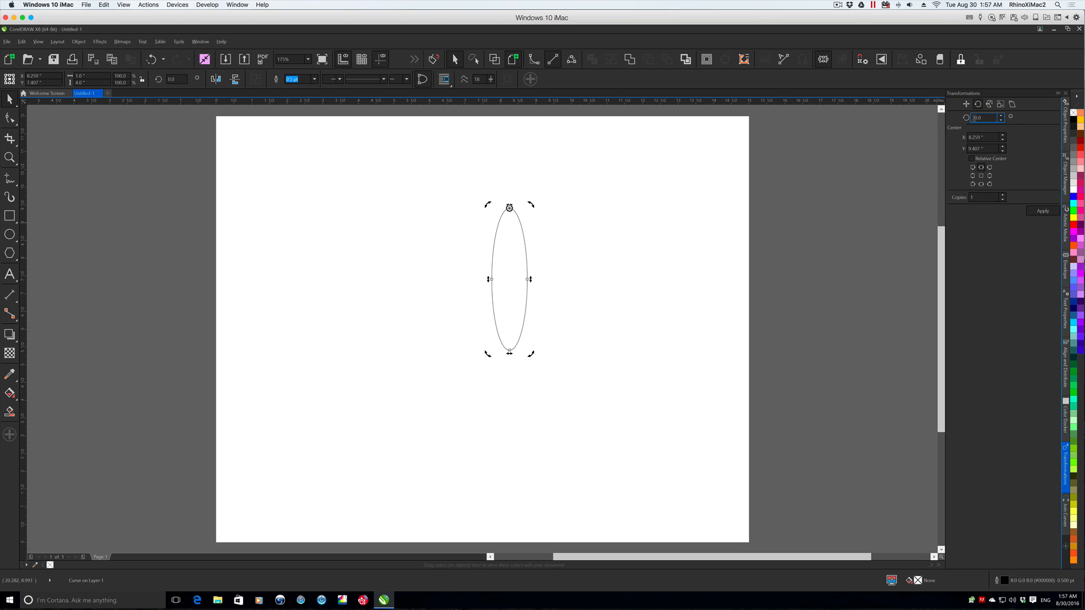
pyautogui.click(1041, 211)
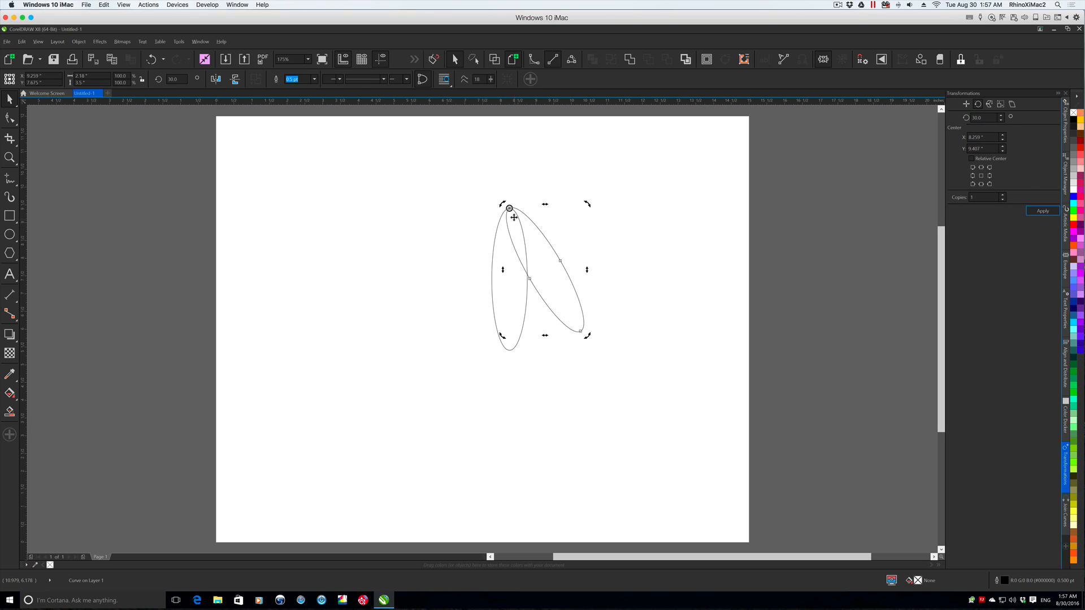
# - Add three more ellipse copies, each rotated a further 30 degrees about the free end node of the previous copy, up to 120 degrees
pyautogui.moveTo(509, 208)
pyautogui.mouseDown()
pyautogui.moveTo(583, 312)
pyautogui.moveTo(579, 331)
pyautogui.mouseUp()
pyautogui.click(1042, 209)
pyautogui.moveTo(580, 331); pyautogui.dragTo(456, 262)
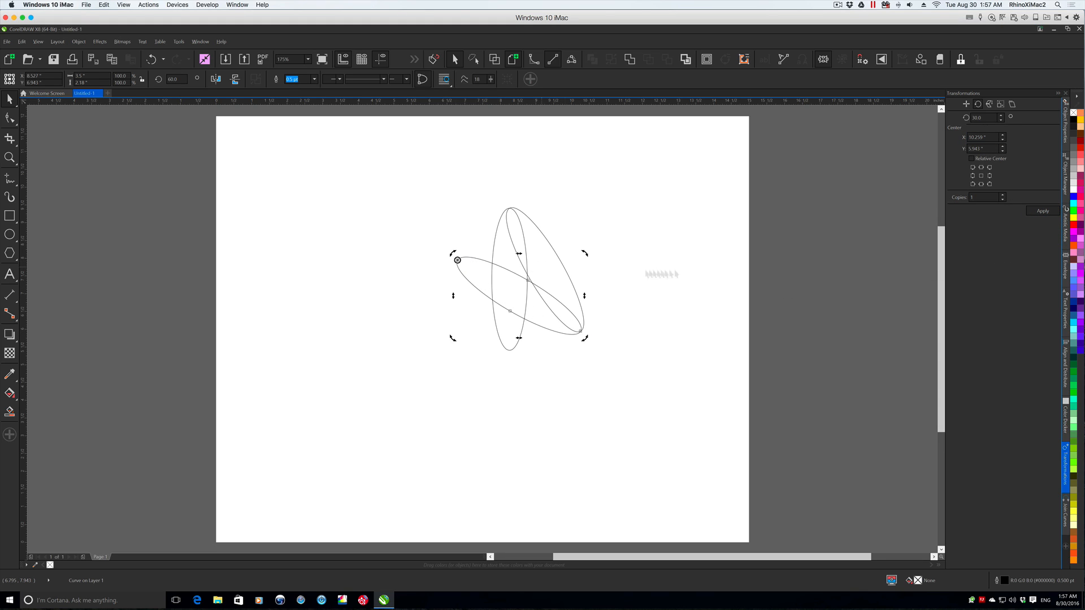
pyautogui.click(1040, 211)
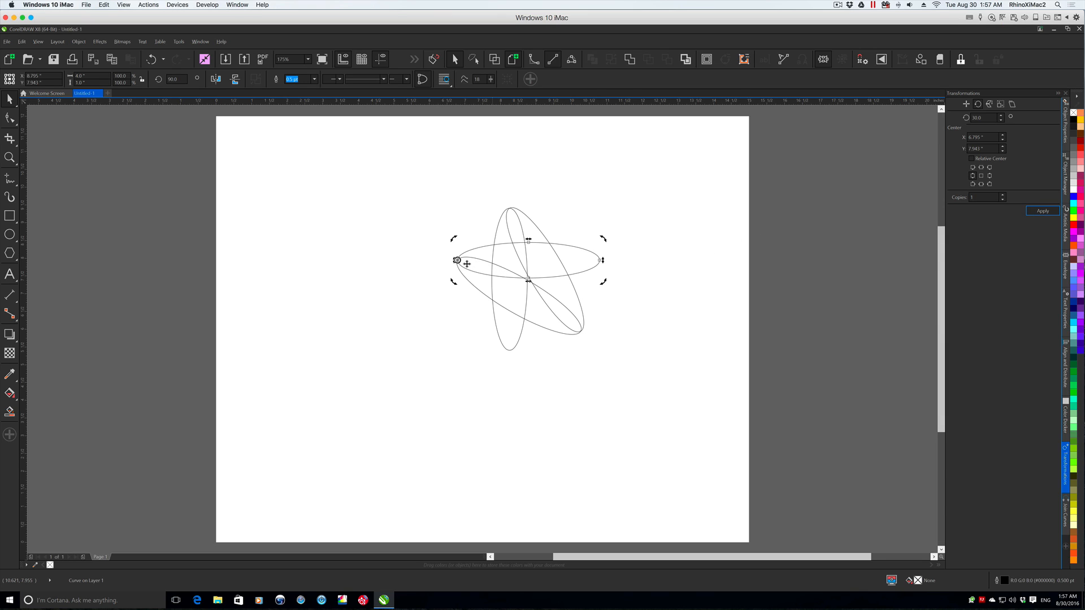
pyautogui.moveTo(457, 260); pyautogui.dragTo(600, 260)
pyautogui.click(1041, 212)
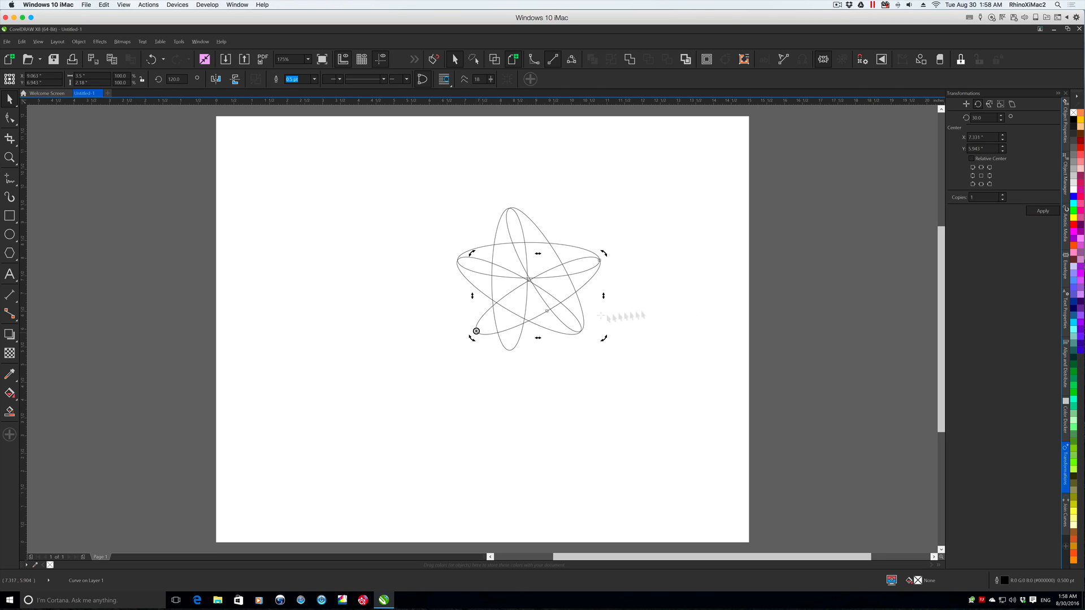
# - Continue the rosette with the 150, 180 and 210 degree ellipse copies, moving the rotation centre to the newest copy's far end each time
pyautogui.click(1042, 210)
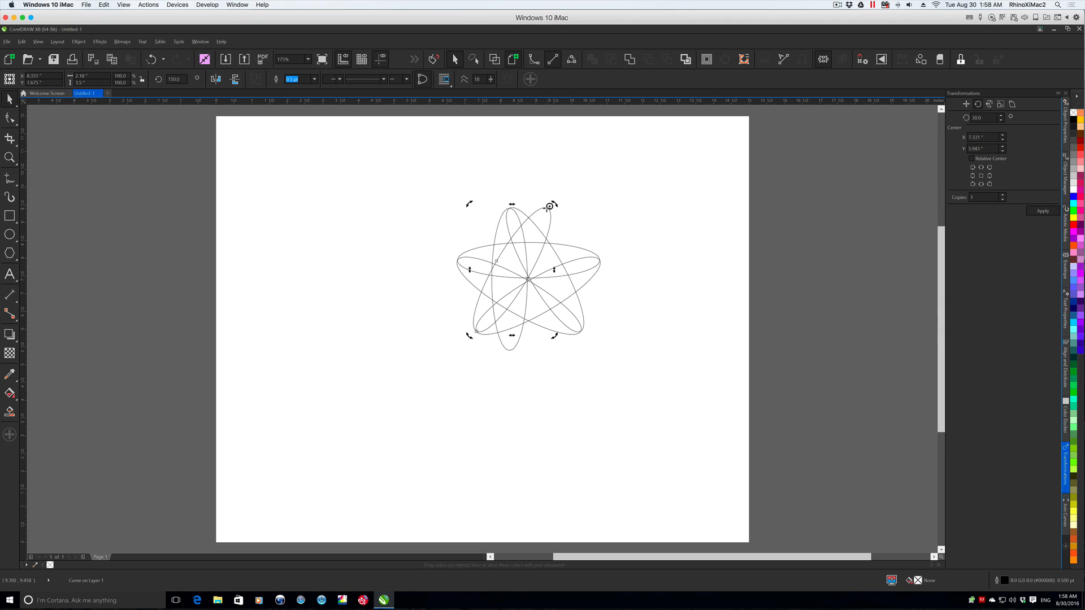
pyautogui.moveTo(547, 208); pyautogui.dragTo(547, 208)
pyautogui.click(1042, 211)
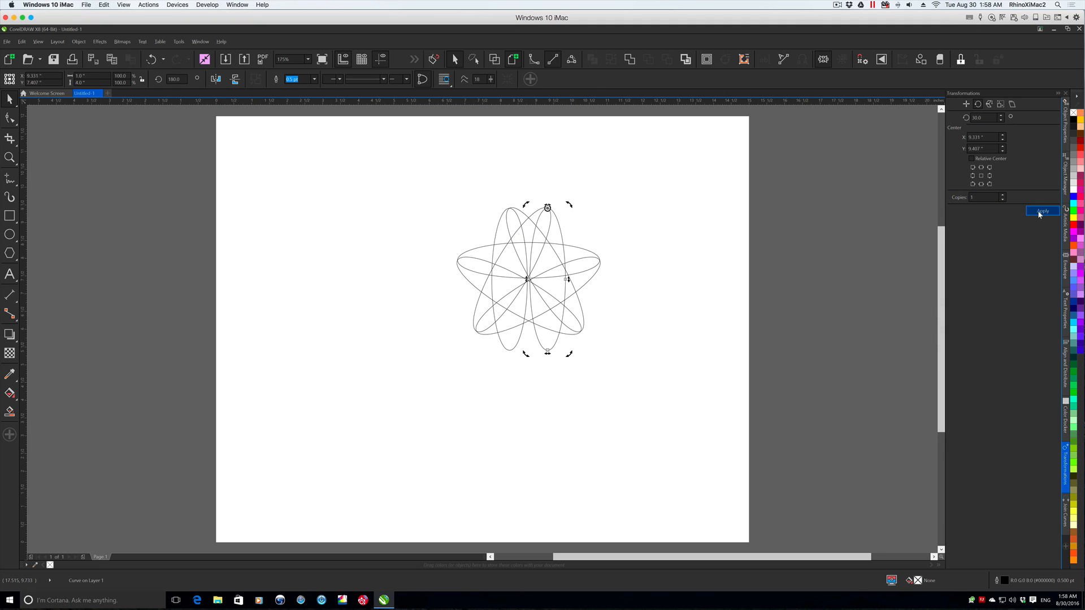
pyautogui.moveTo(547, 208)
pyautogui.mouseDown()
pyautogui.moveTo(549, 352)
pyautogui.moveTo(476, 228)
pyautogui.mouseUp()
pyautogui.click(1043, 211)
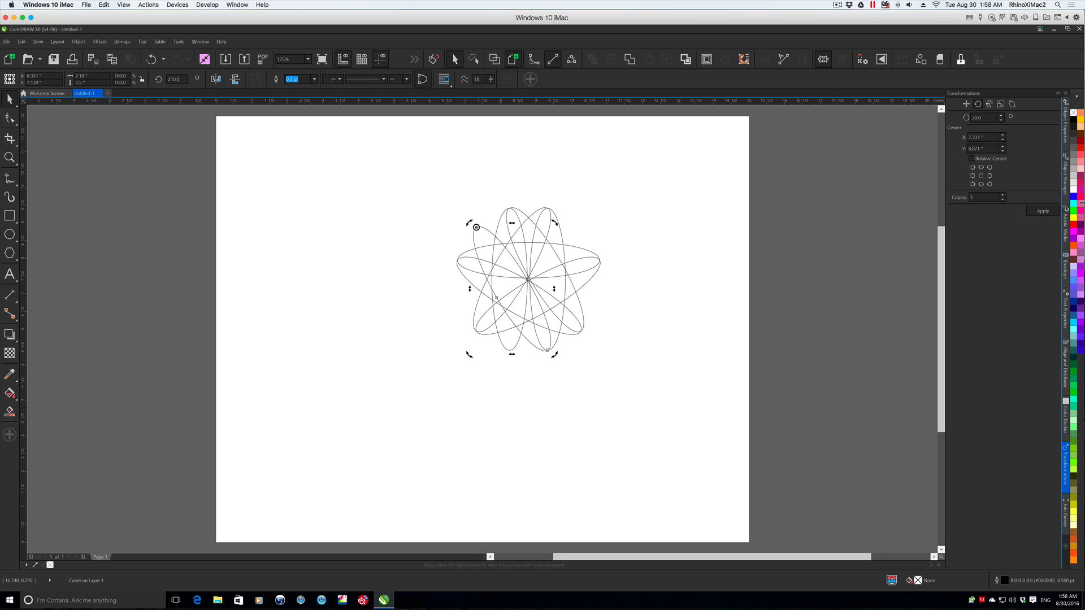
# - Complete the twelve-ellipse rosette with the 240, 270, 300 and 330 degree copies, each pivoting on the previous copy's far end node
pyautogui.click(1043, 210)
pyautogui.moveTo(477, 227); pyautogui.dragTo(599, 297)
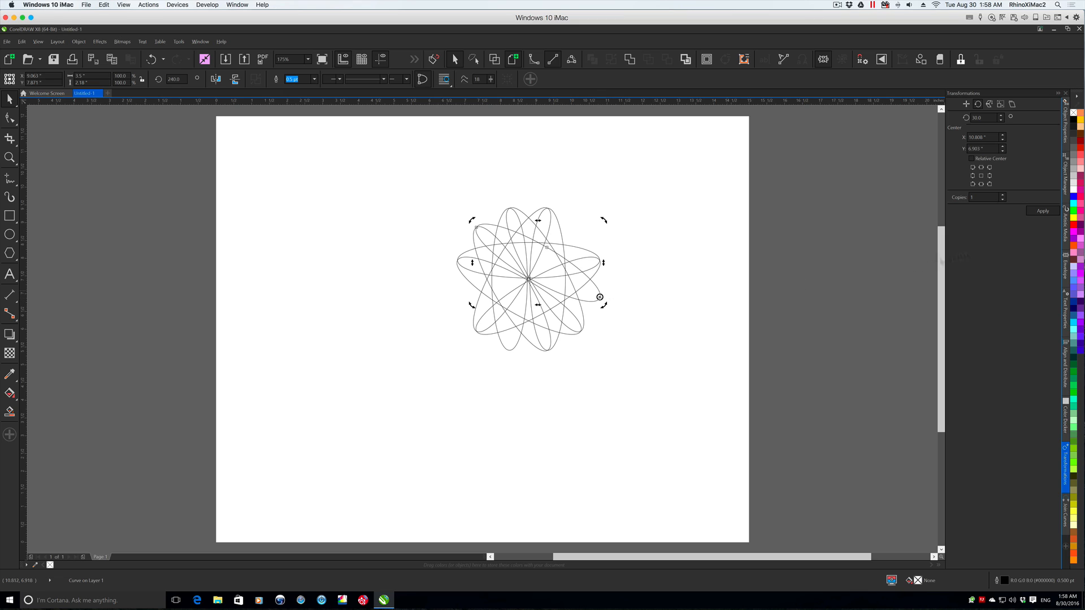
pyautogui.click(1042, 211)
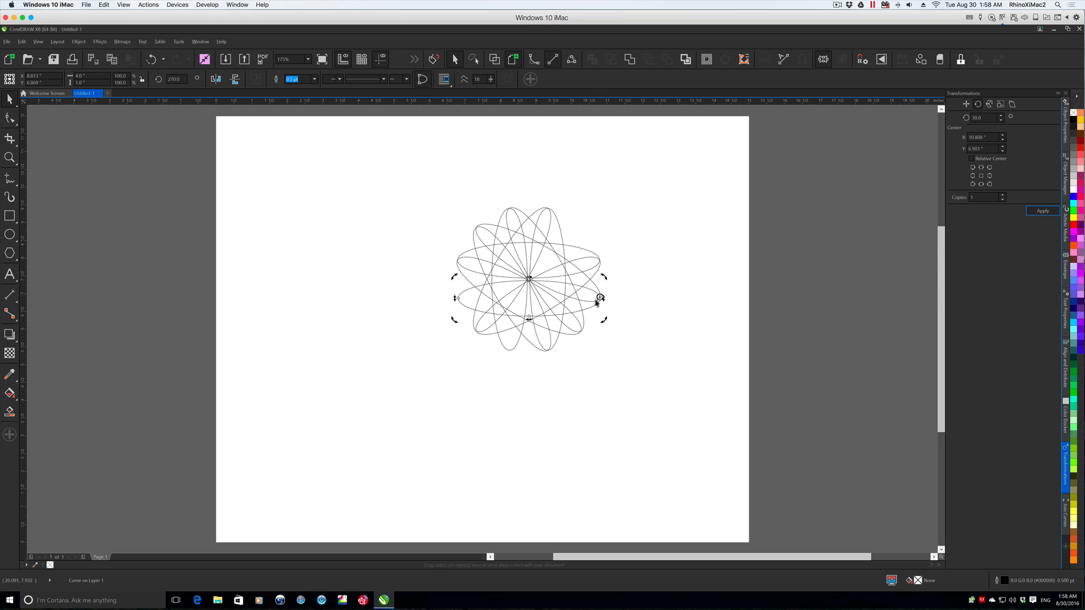
pyautogui.moveTo(600, 297); pyautogui.dragTo(457, 298)
pyautogui.click(1036, 214)
pyautogui.moveTo(459, 298); pyautogui.dragTo(581, 227)
pyautogui.click(1042, 211)
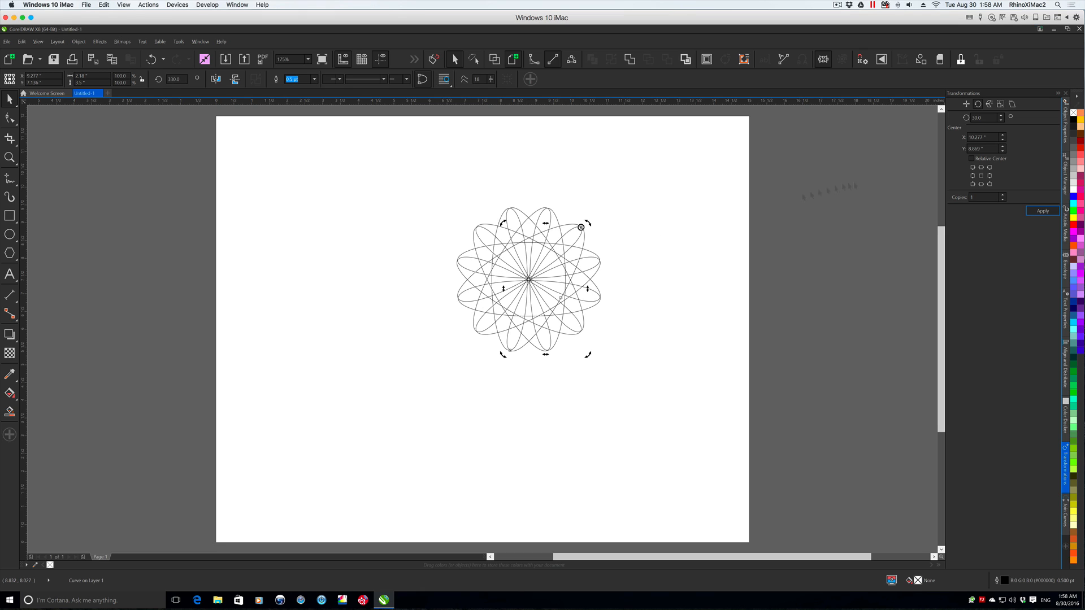
# - Select the whole twelve-ellipse rosette and move it to the upper-left corner of the page
pyautogui.click(9, 103)
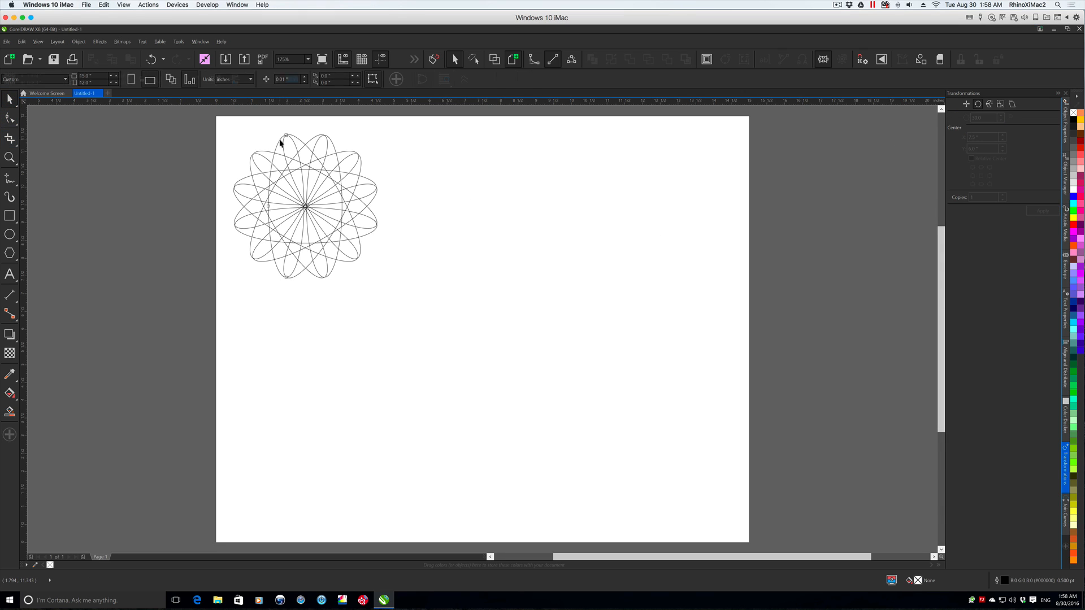
pyautogui.moveTo(280, 140); pyautogui.dragTo(574, 218)
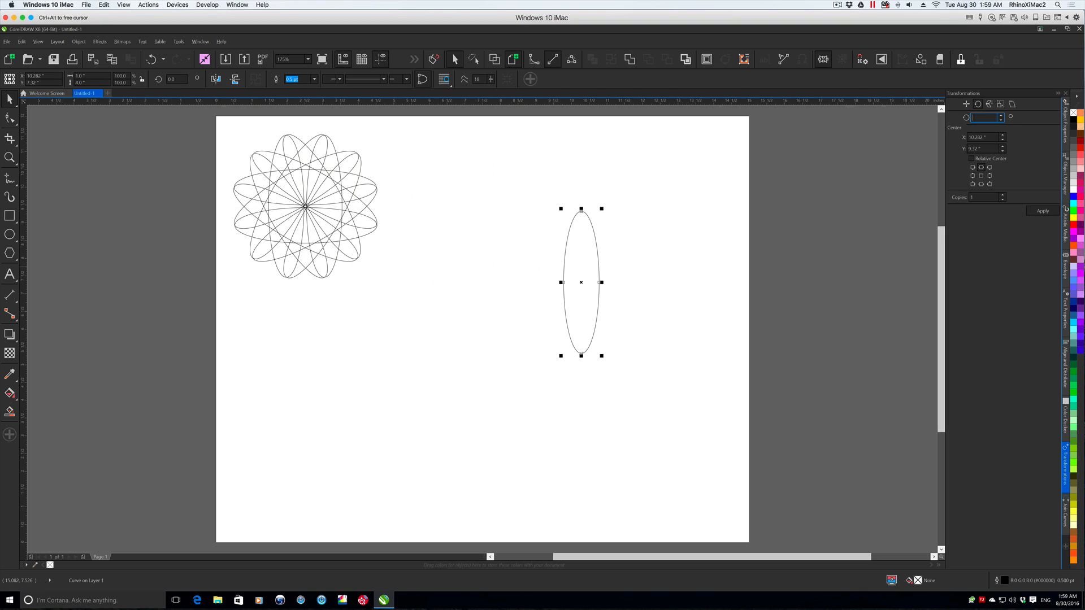
# - Build four copies of the new ellipse at 45 degree increments, starting from its top node and pivoting on each newest copy's far end
pyautogui.click(581, 282)
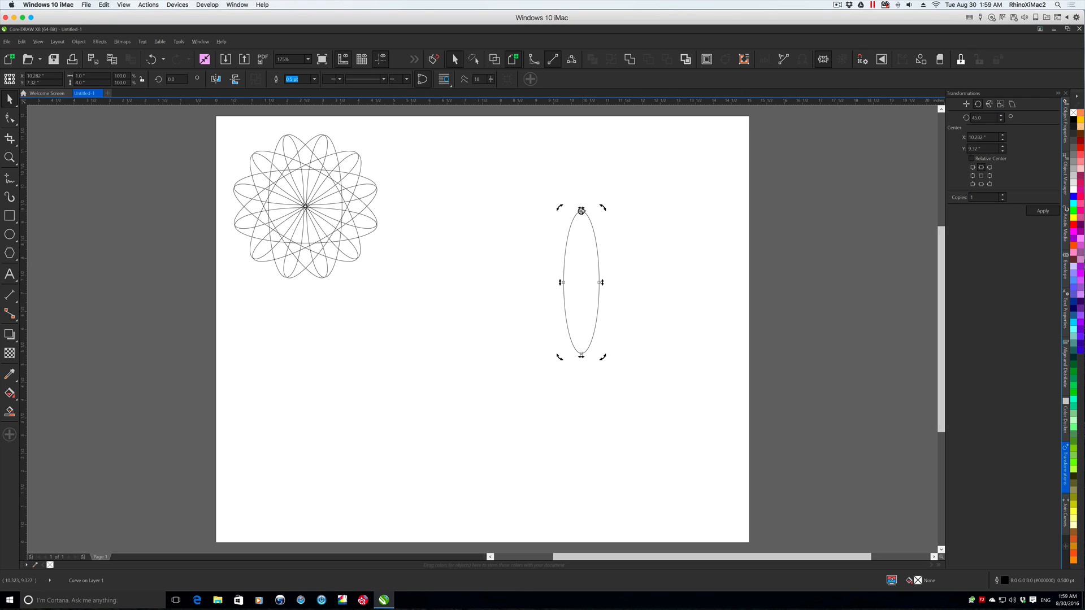
pyautogui.click(1035, 211)
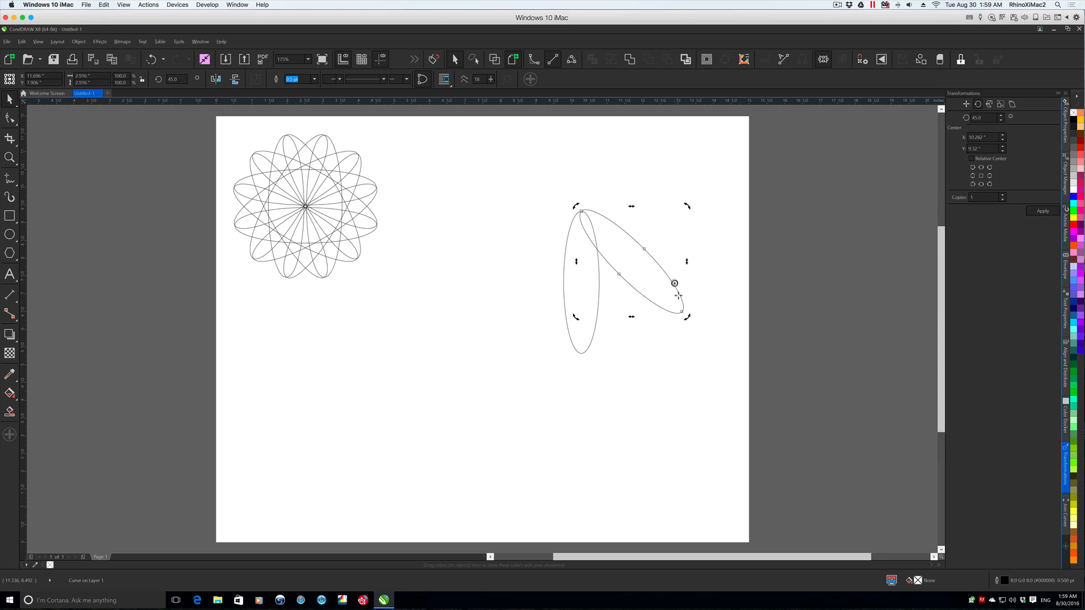
pyautogui.click(1042, 211)
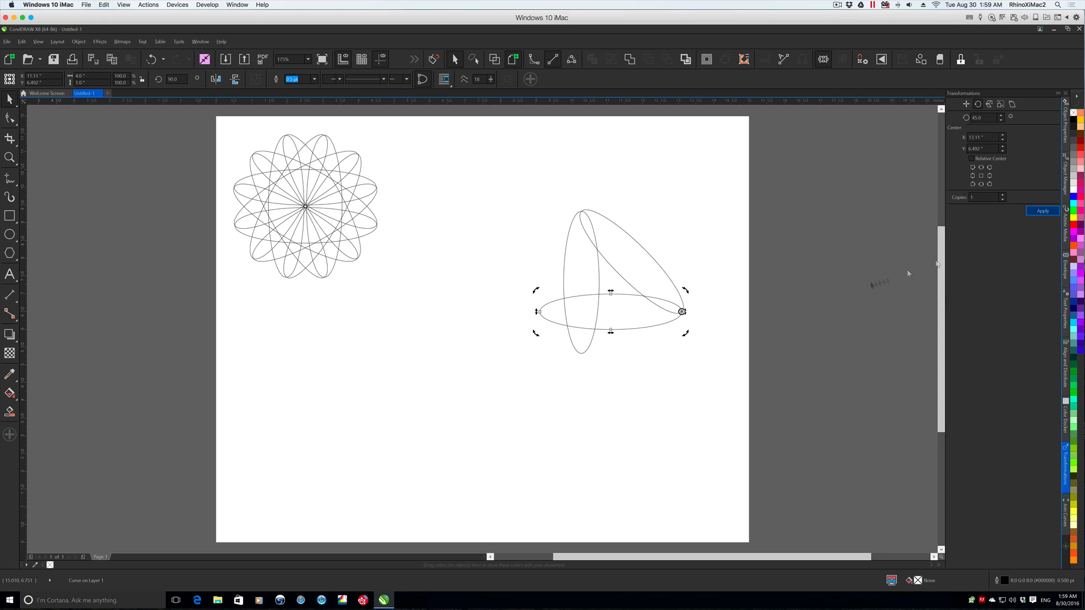
pyautogui.moveTo(680, 311); pyautogui.dragTo(539, 311)
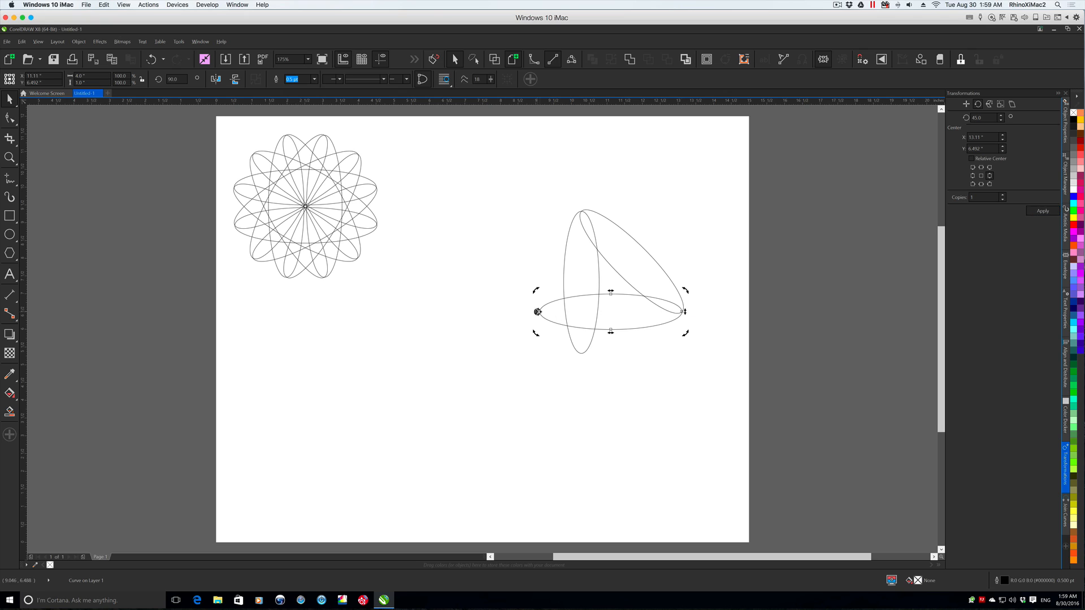
pyautogui.click(1043, 211)
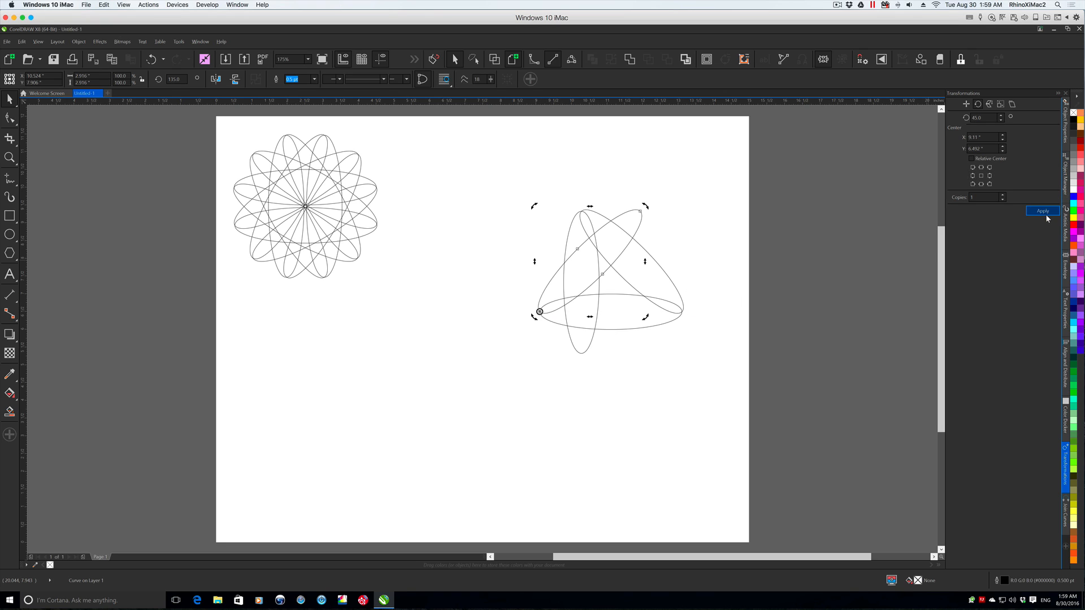
pyautogui.moveTo(539, 312); pyautogui.dragTo(638, 214)
pyautogui.click(1044, 212)
# - Complete the eight-ellipse design with the 225, 270 and 315 degree copies, each rotated 45 degrees about the previous copy's far end
pyautogui.moveTo(640, 211); pyautogui.dragTo(640, 354)
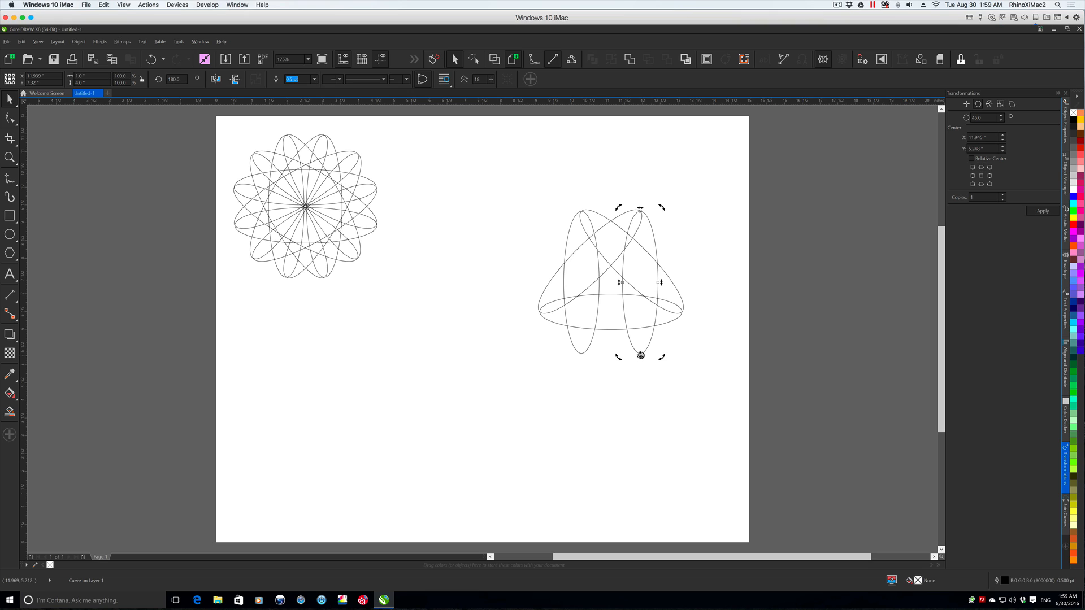
pyautogui.click(1044, 212)
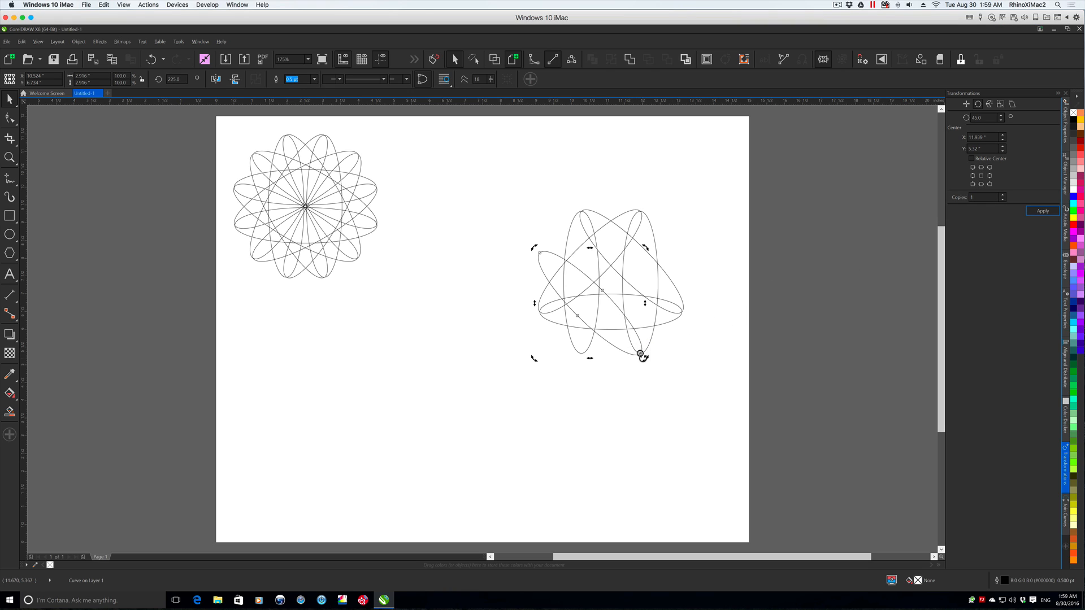
pyautogui.moveTo(640, 353); pyautogui.dragTo(540, 252)
pyautogui.click(1045, 211)
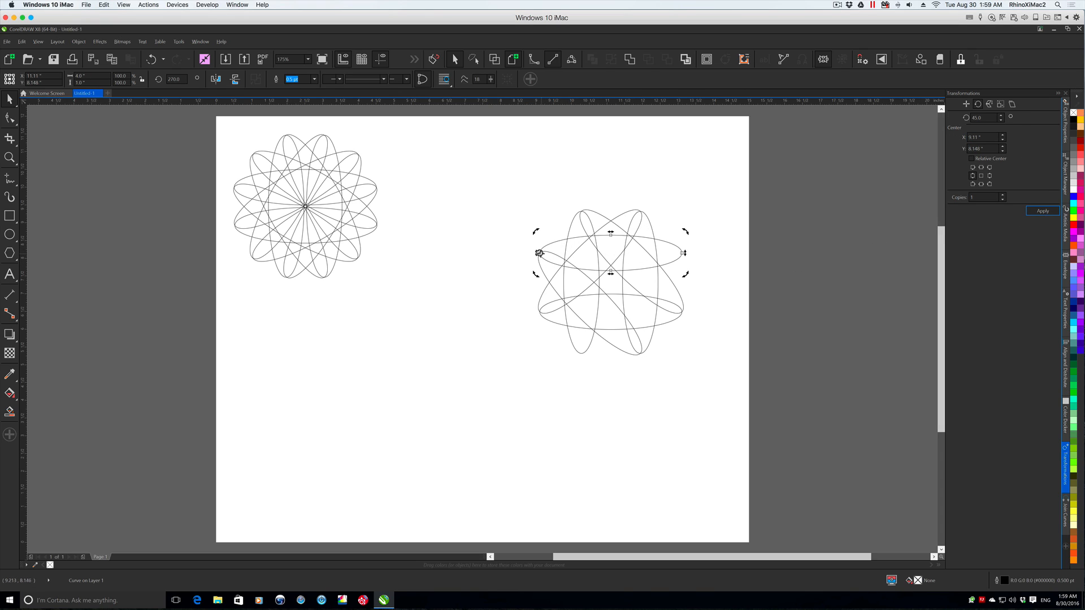
pyautogui.moveTo(618, 254); pyautogui.dragTo(684, 253)
pyautogui.click(1036, 213)
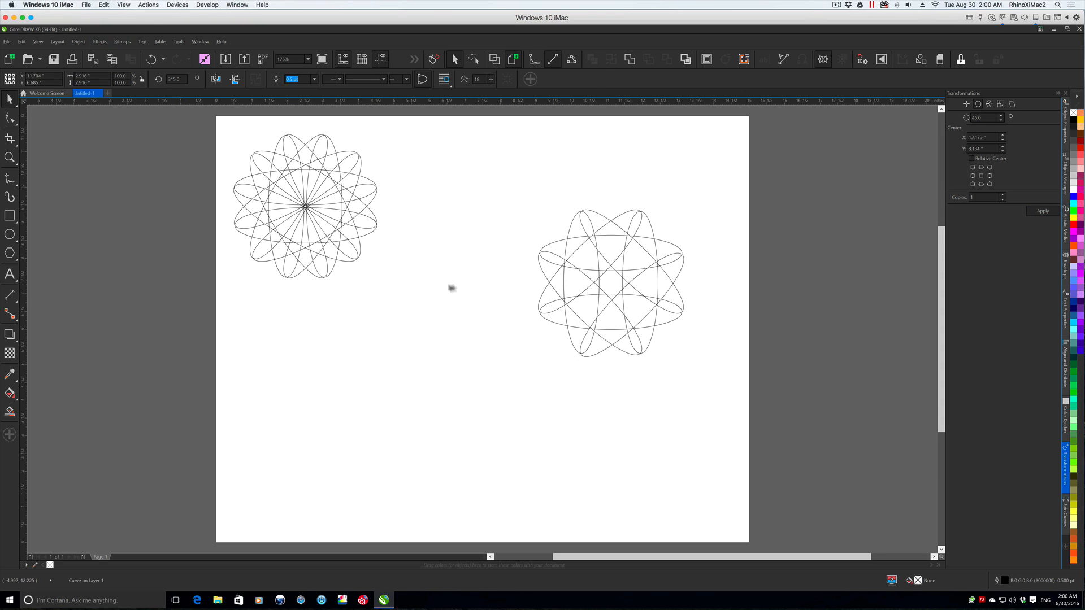
# - Select all eight ellipses of the second design and move them directly beside the first rosette
pyautogui.moveTo(496, 179); pyautogui.dragTo(714, 382)
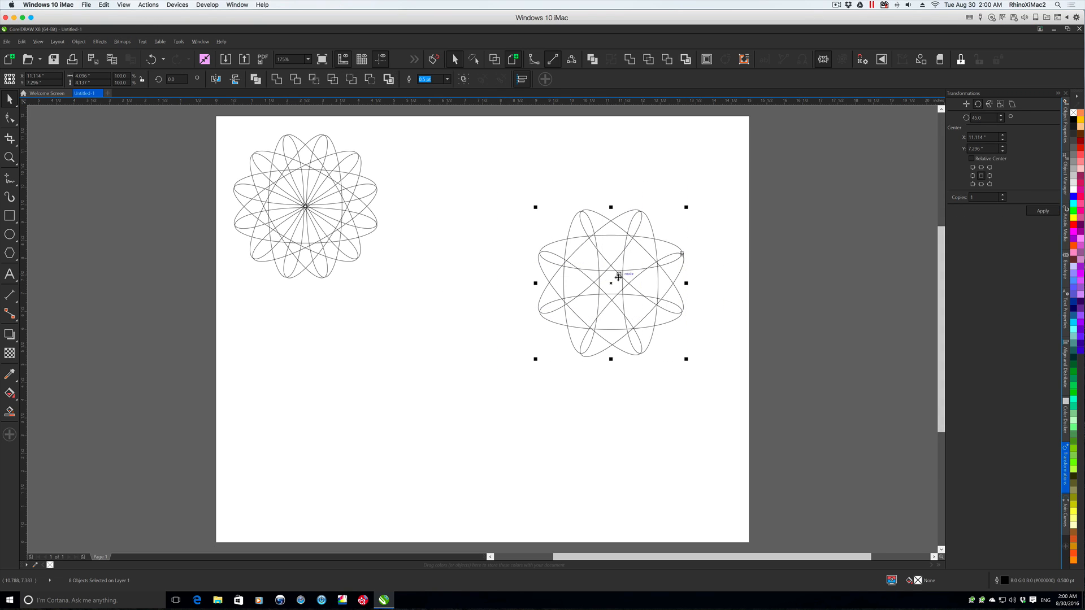
pyautogui.moveTo(618, 275); pyautogui.dragTo(477, 201)
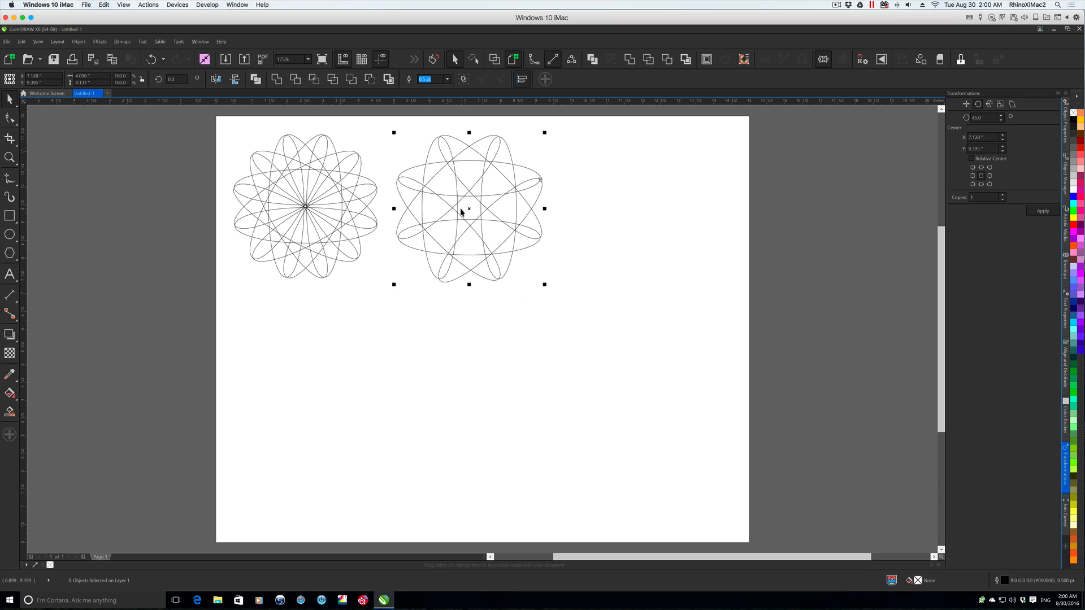
pyautogui.click(426, 162)
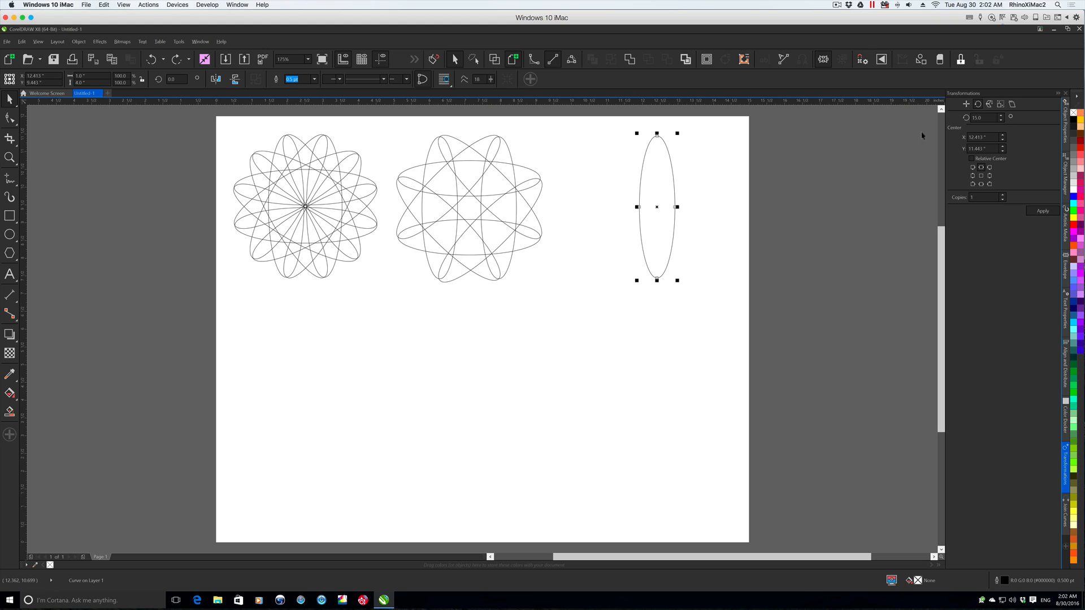
pyautogui.click(983, 117)
# - Activate the Smart Fill tool and set its fill colour to the red PANTONE 1795 C
pyautogui.click(10, 411)
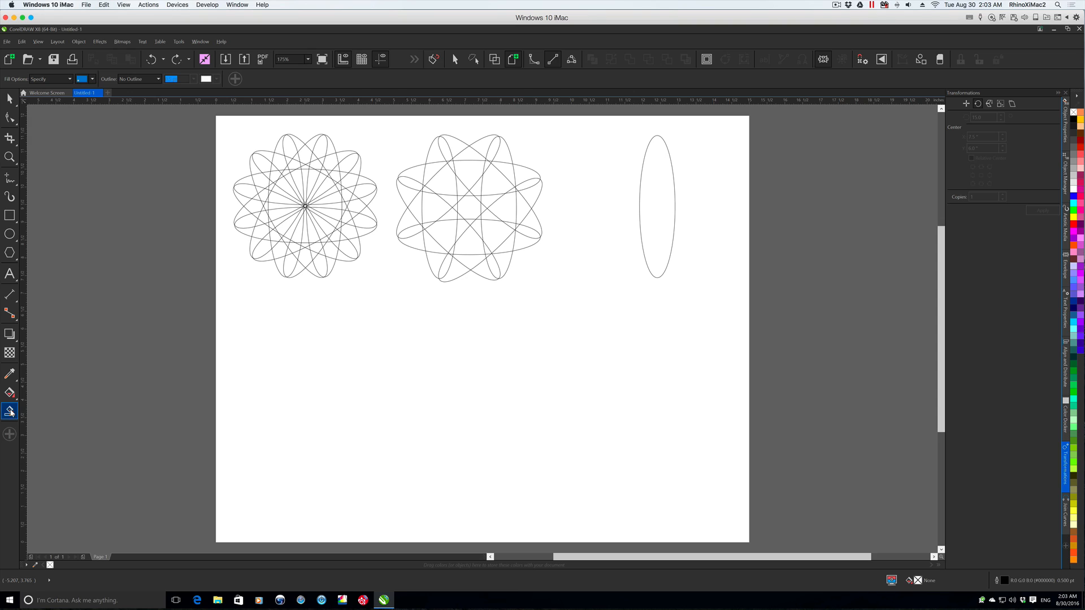
pyautogui.click(91, 80)
pyautogui.click(145, 134)
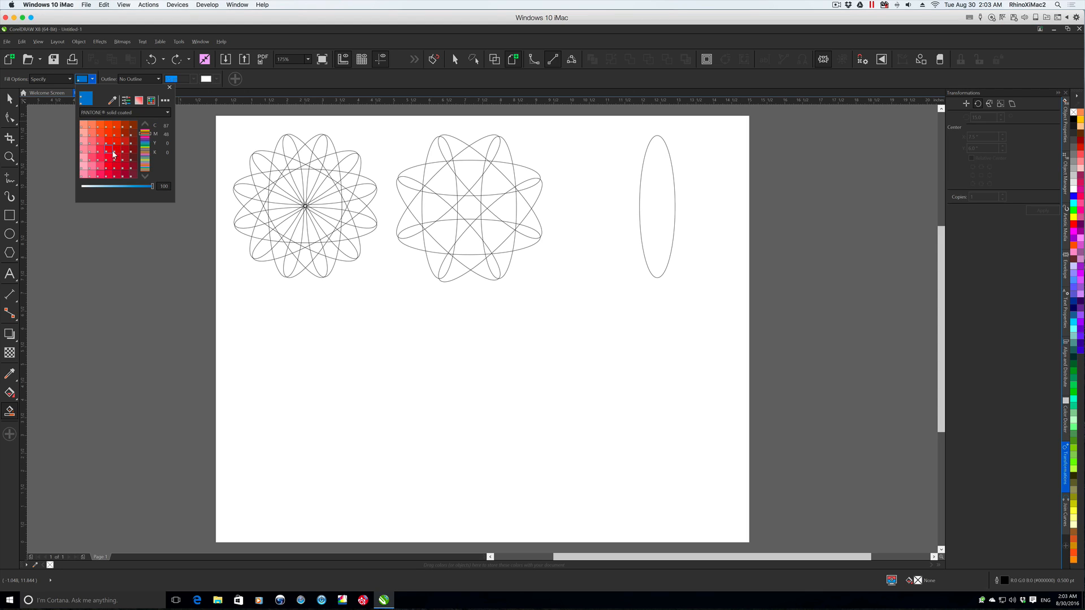
pyautogui.click(116, 152)
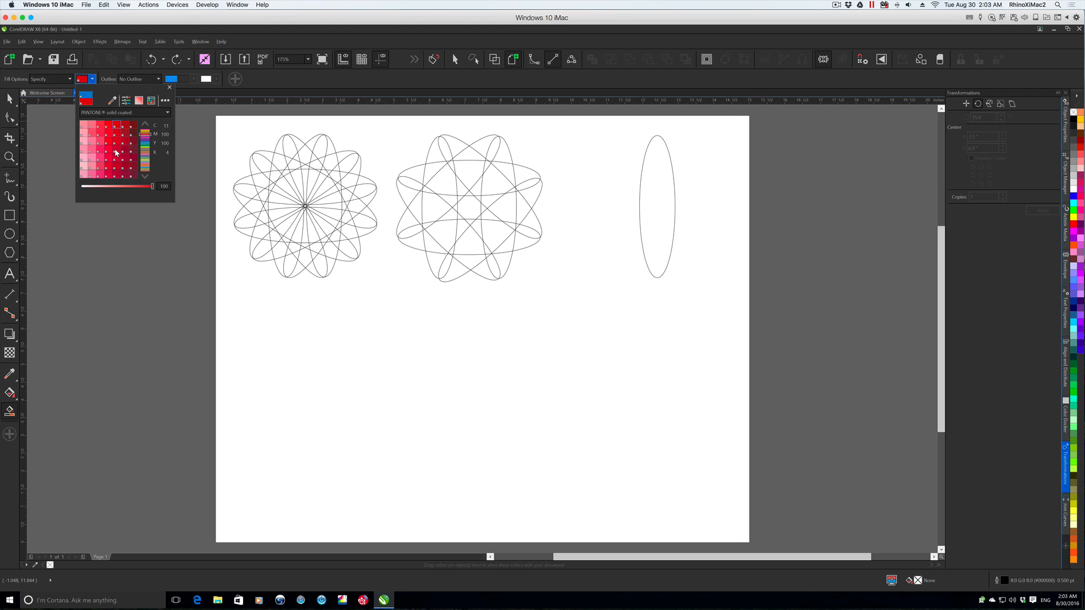
pyautogui.click(169, 87)
# - Fill the twelve outer petal tips of the first rosette with red
pyautogui.click(262, 163)
pyautogui.click(289, 147)
pyautogui.click(320, 148)
pyautogui.click(344, 165)
pyautogui.click(364, 192)
pyautogui.click(363, 222)
pyautogui.click(350, 247)
pyautogui.click(318, 264)
pyautogui.click(289, 265)
pyautogui.click(261, 248)
pyautogui.click(246, 222)
pyautogui.click(245, 191)
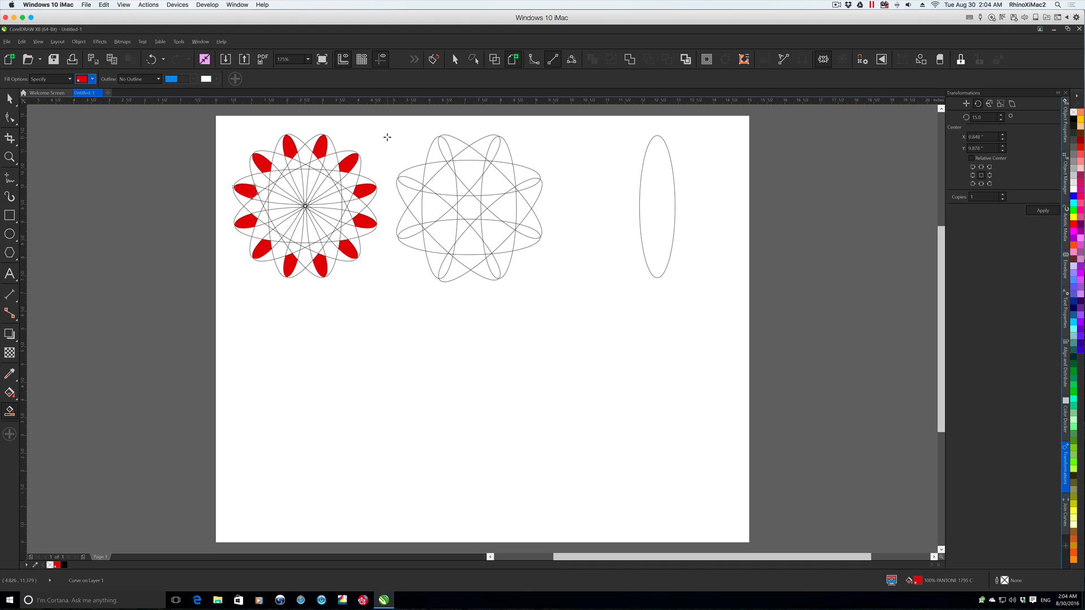
# - Select both rosettes and the single ellipse, and move them off the page above its upper edge
pyautogui.scroll(3, 387, 137)
pyautogui.press('space')
pyautogui.moveTo(217, 251); pyautogui.dragTo(723, 456)
pyautogui.moveTo(478, 360); pyautogui.dragTo(486, 191)
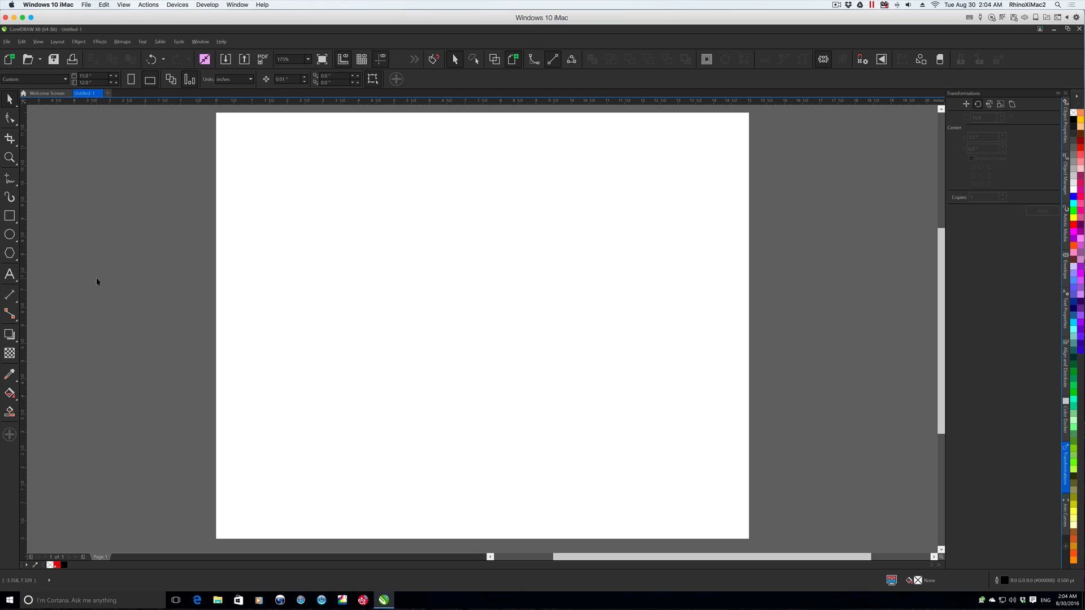
# - Draw a circle in the upper half of the page and set its width and height to 2"
pyautogui.press('F7')
pyautogui.moveTo(476, 191); pyautogui.dragTo(613, 324)
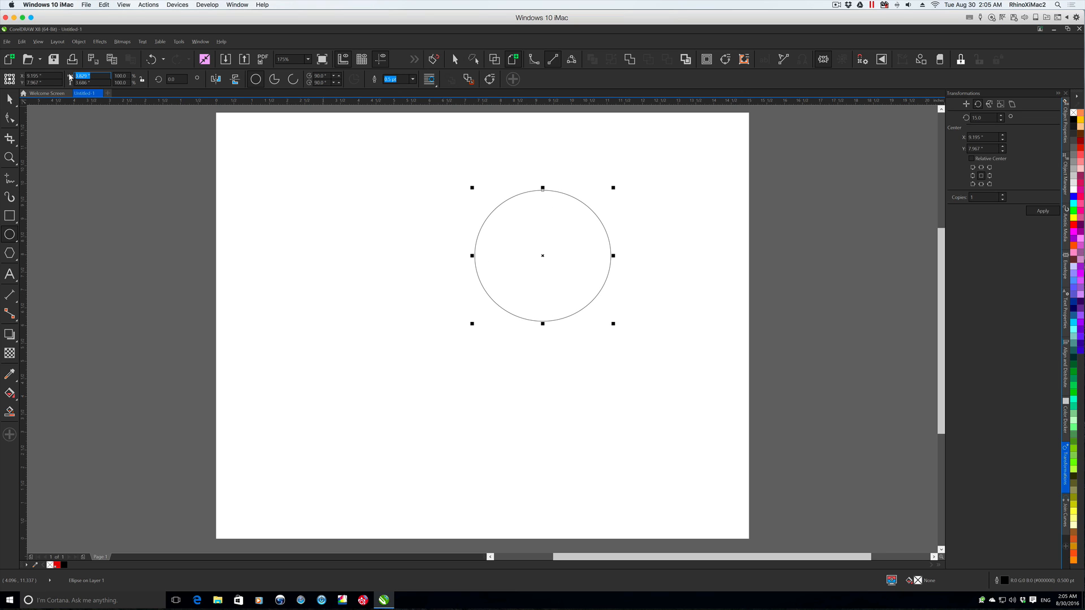
pyautogui.write('2')
pyautogui.press('Return')
# - Build a full rosette by repeatedly rotating copies of the circle 15° about its bottom-centre point
pyautogui.click(986, 118)
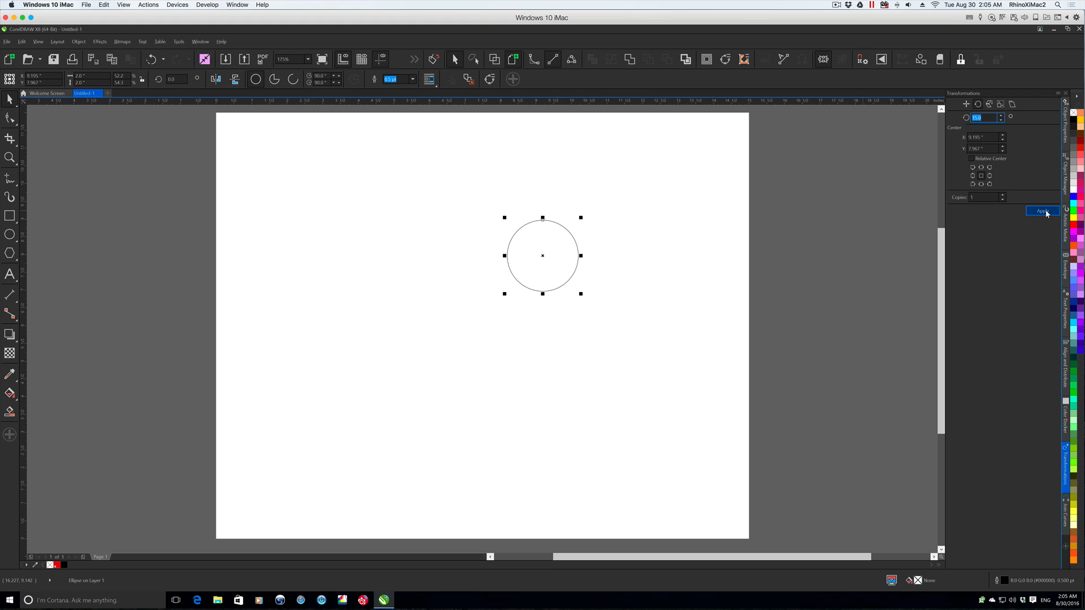
pyautogui.click(973, 167)
pyautogui.click(981, 184)
pyautogui.click(1042, 212)
pyautogui.click(1042, 212)
pyautogui.click(1042, 212)
pyautogui.click(1042, 212)
pyautogui.click(1041, 212)
pyautogui.click(1042, 211)
pyautogui.click(1041, 211)
pyautogui.click(1040, 211)
pyautogui.click(1040, 209)
pyautogui.click(1039, 209)
pyautogui.click(1040, 210)
pyautogui.click(1040, 210)
pyautogui.click(1040, 210)
pyautogui.click(1039, 210)
pyautogui.click(1039, 210)
pyautogui.click(1039, 210)
pyautogui.click(1040, 209)
pyautogui.click(1040, 210)
pyautogui.click(1040, 210)
pyautogui.click(1040, 210)
pyautogui.click(1040, 210)
pyautogui.click(1040, 210)
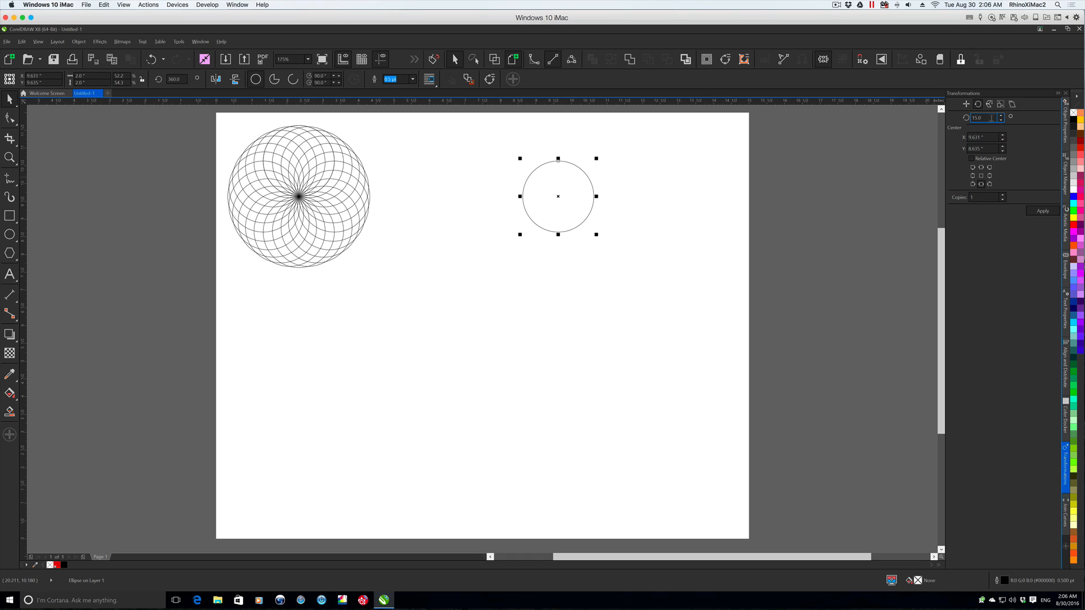
# - Rotate copies of the new 2" circle by 30° about its bottom-left corner into a full rosette, and place it beside the first
pyautogui.write('30')
pyautogui.press('Tab')
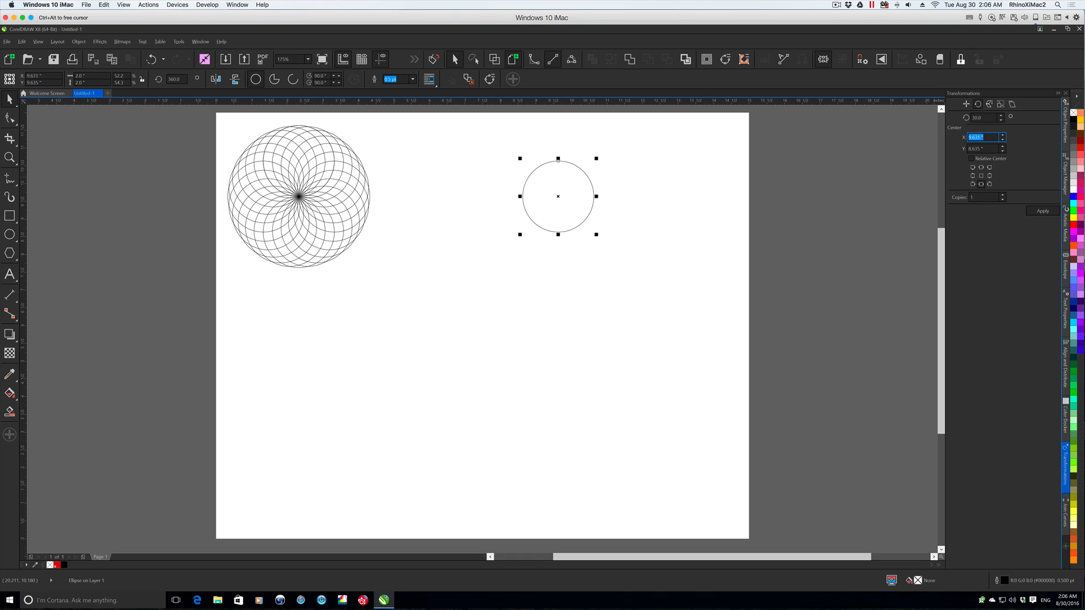
pyautogui.click(972, 185)
pyautogui.click(1043, 210)
pyautogui.click(1044, 210)
pyautogui.click(1043, 211)
pyautogui.click(1043, 211)
pyautogui.click(1043, 211)
pyautogui.click(1043, 211)
pyautogui.click(1043, 211)
pyautogui.click(1043, 211)
pyautogui.click(1044, 211)
pyautogui.click(1043, 211)
pyautogui.click(1043, 211)
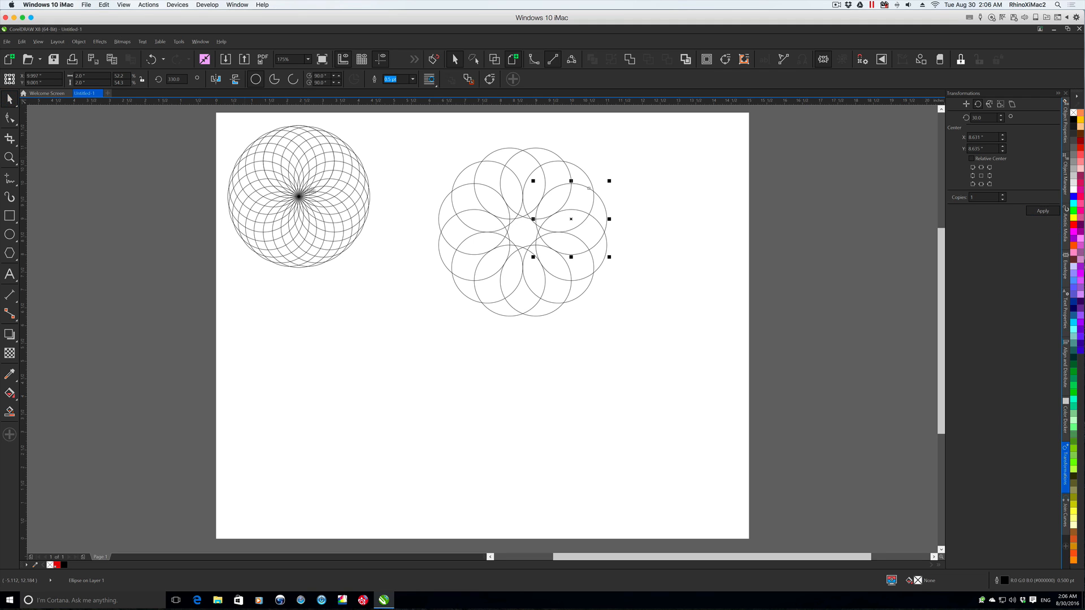
pyautogui.moveTo(426, 145); pyautogui.dragTo(623, 315)
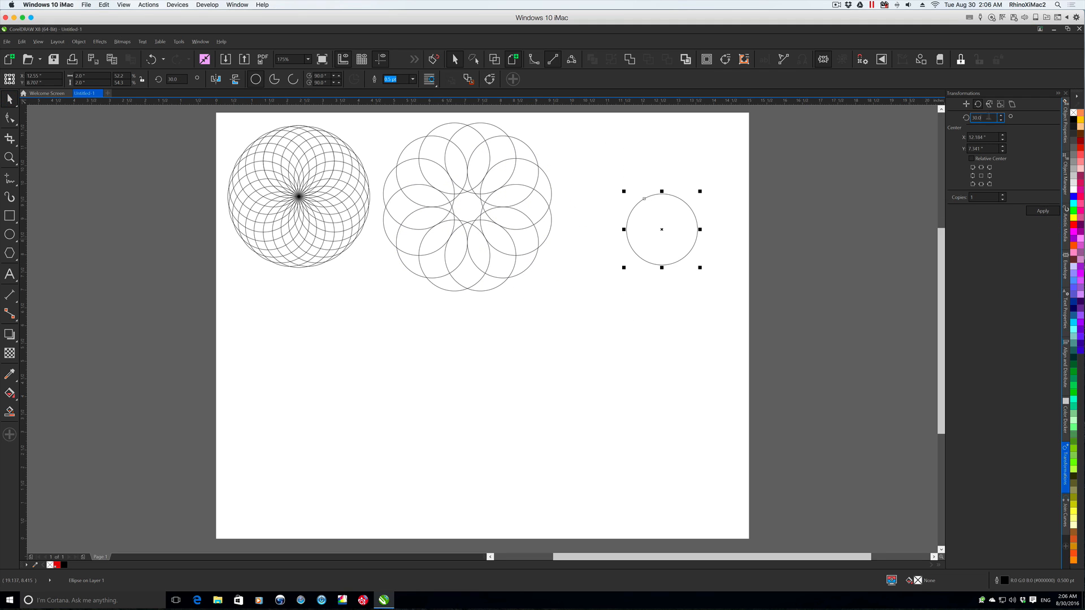
# - Build a third rosette by repeatedly rotating copies of the selected circle 45° about its bottom-centre point
pyautogui.write('4')
pyautogui.press('Tab')
pyautogui.click(981, 184)
pyautogui.click(1042, 211)
pyautogui.click(1043, 212)
pyautogui.click(1042, 211)
pyautogui.click(1042, 213)
pyautogui.click(1042, 213)
pyautogui.click(1042, 213)
pyautogui.click(1043, 212)
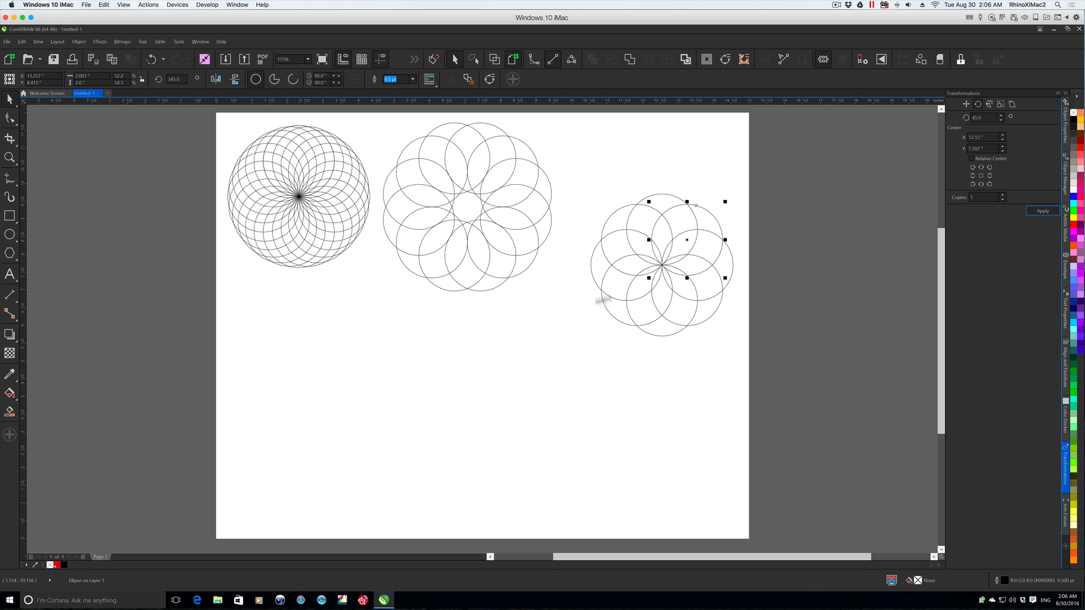
# - Select all circles of the third rosette, move them up in line with the other two rosettes, and clear the selection
pyautogui.moveTo(583, 184); pyautogui.dragTo(708, 296)
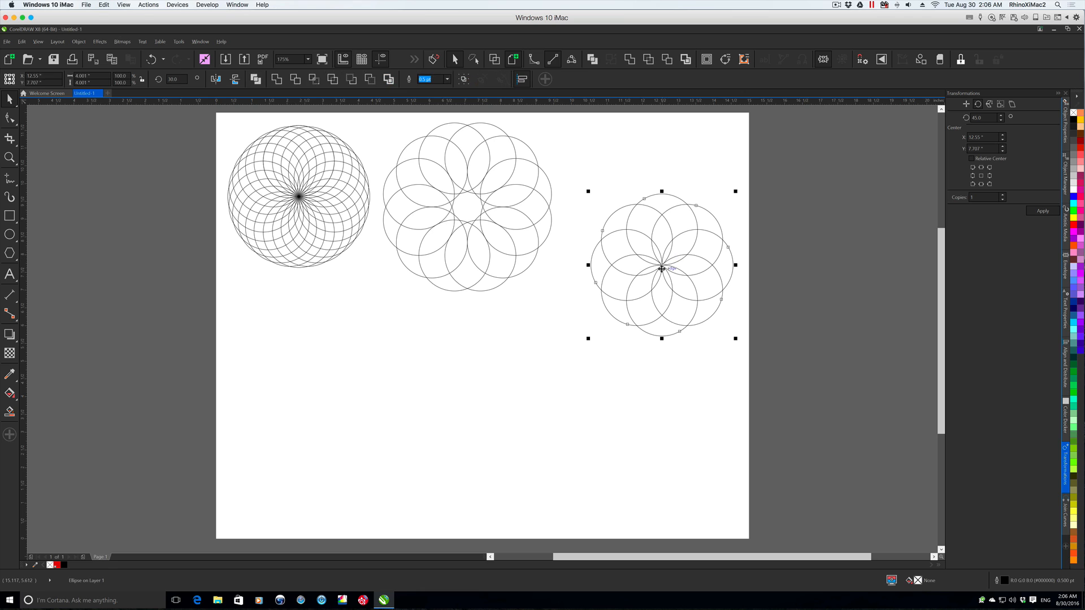
pyautogui.moveTo(662, 265); pyautogui.dragTo(649, 207)
pyautogui.click(693, 385)
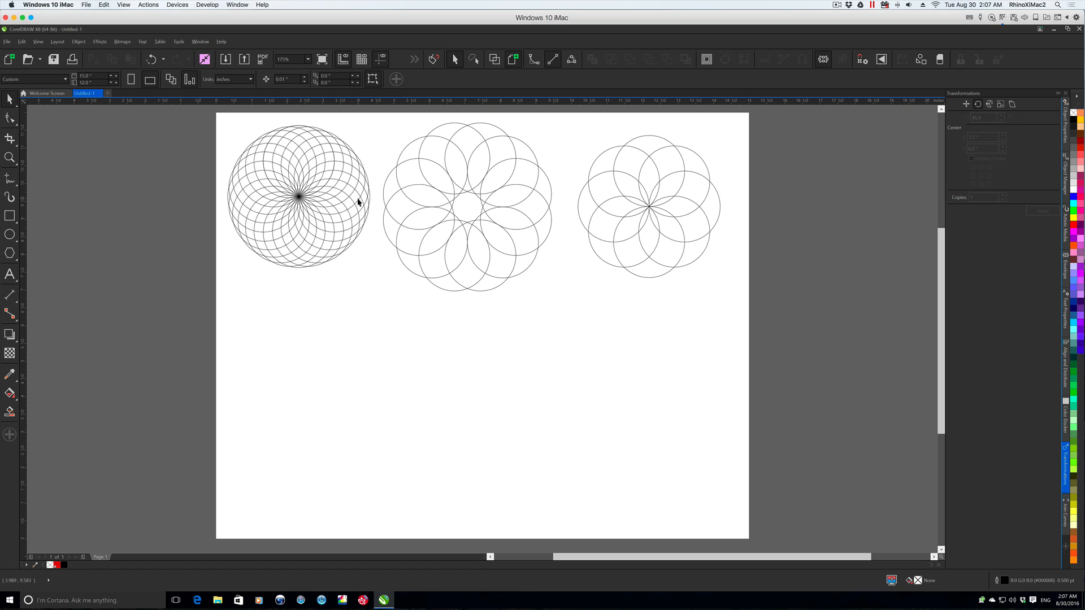
pyautogui.moveTo(570, 136); pyautogui.dragTo(751, 294)
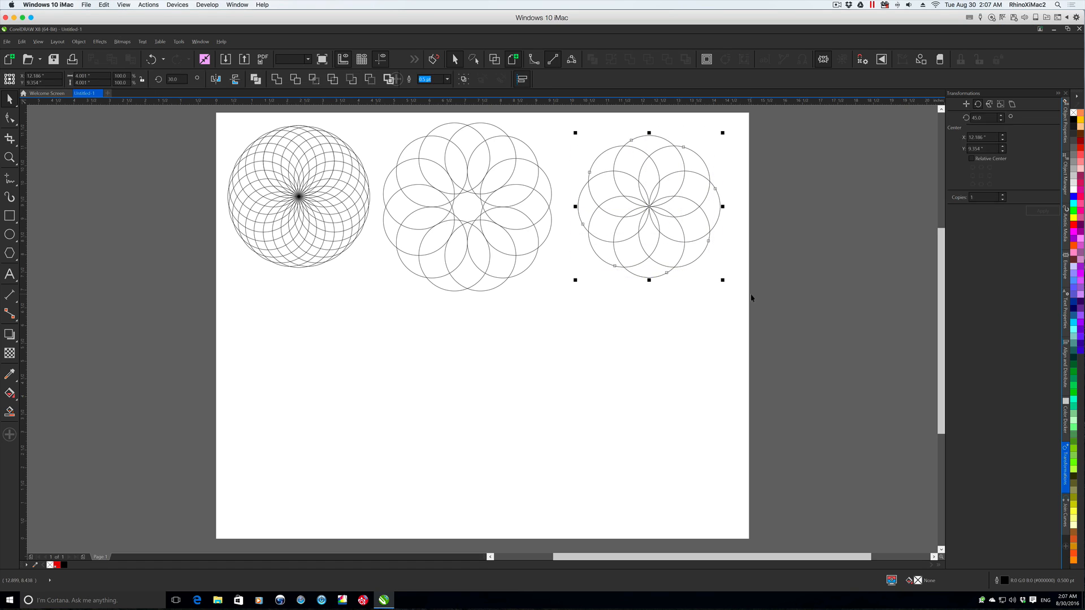
pyautogui.click(689, 323)
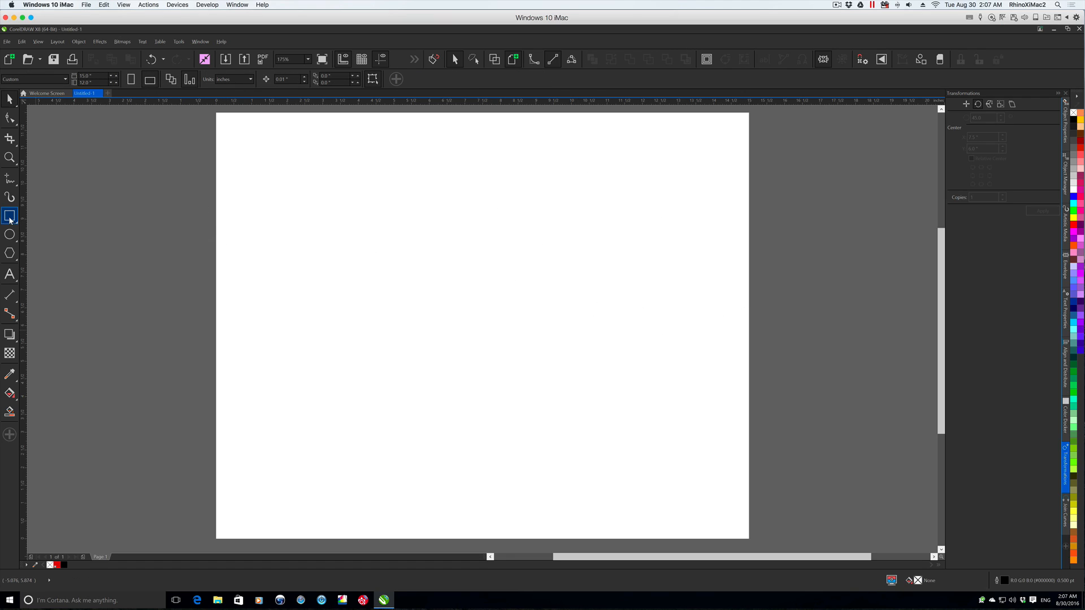
# - Draw a rectangle near the middle of the page and make it a 2" by 2" square
pyautogui.click(10, 218)
pyautogui.moveTo(465, 231)
pyautogui.mouseDown()
pyautogui.moveTo(541, 284)
pyautogui.moveTo(571, 336)
pyautogui.mouseUp()
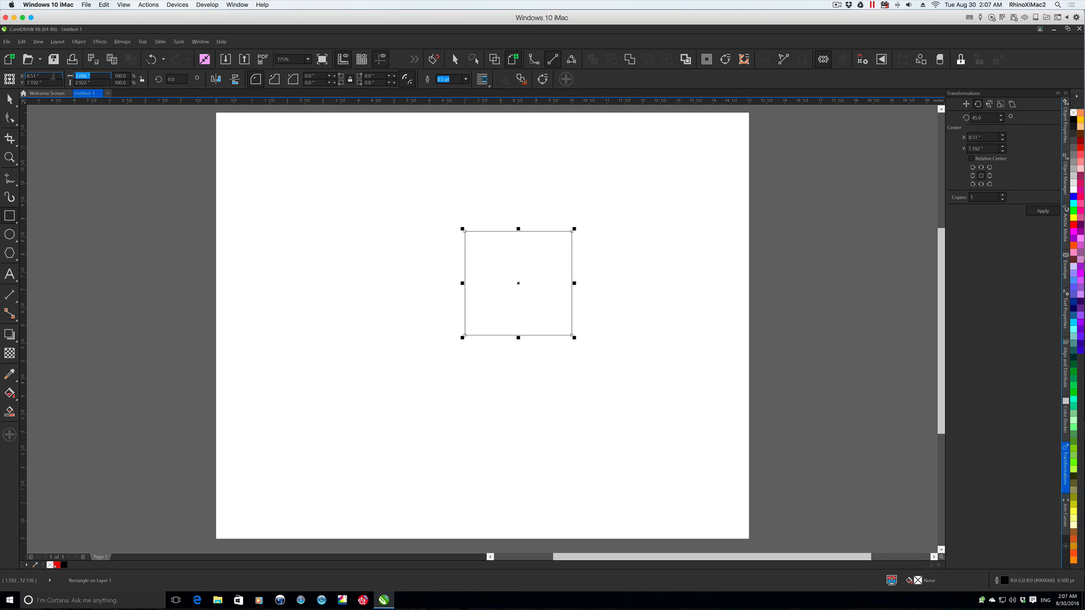
pyautogui.write('2')
pyautogui.press('Tab')
pyautogui.write('2')
# - Rotate copies of the square in 15° increments about its own centre, and move the finished pattern to the page's upper-left area
pyautogui.press('Tab')
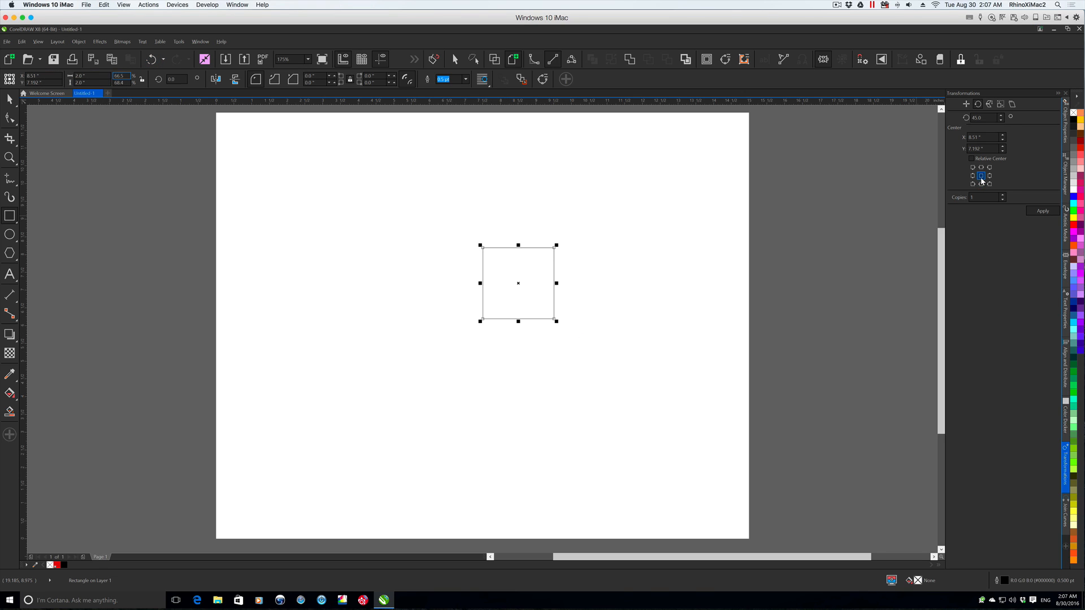
pyautogui.click(988, 117)
pyautogui.write('15')
pyautogui.press('Tab')
pyautogui.click(1037, 213)
pyautogui.click(1038, 213)
pyautogui.click(1039, 214)
pyautogui.click(1039, 215)
pyautogui.click(1038, 214)
pyautogui.click(1038, 214)
pyautogui.moveTo(554, 300); pyautogui.dragTo(317, 194)
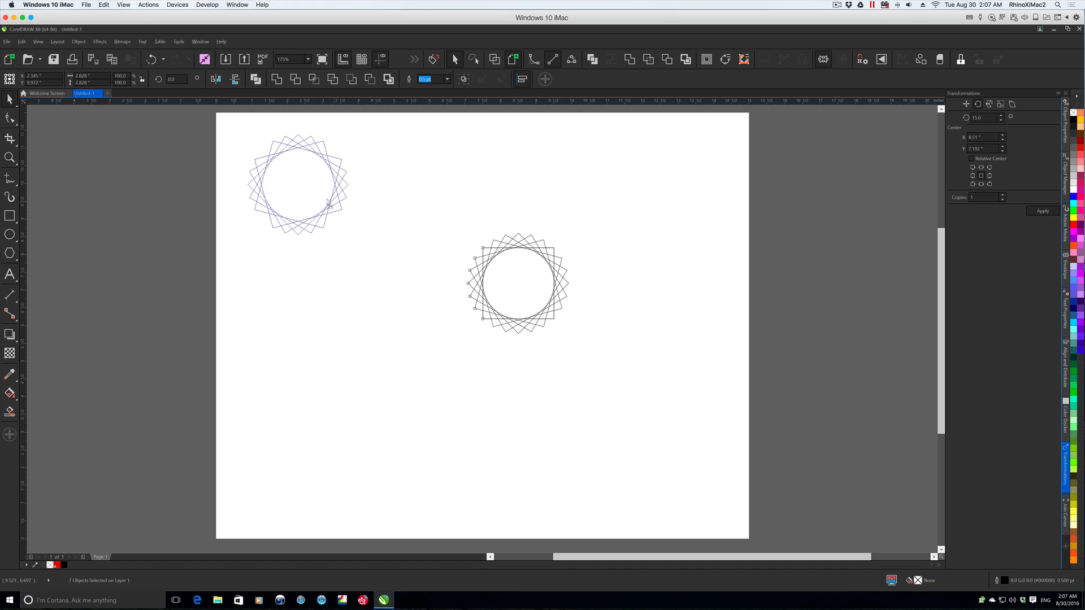
pyautogui.click(404, 301)
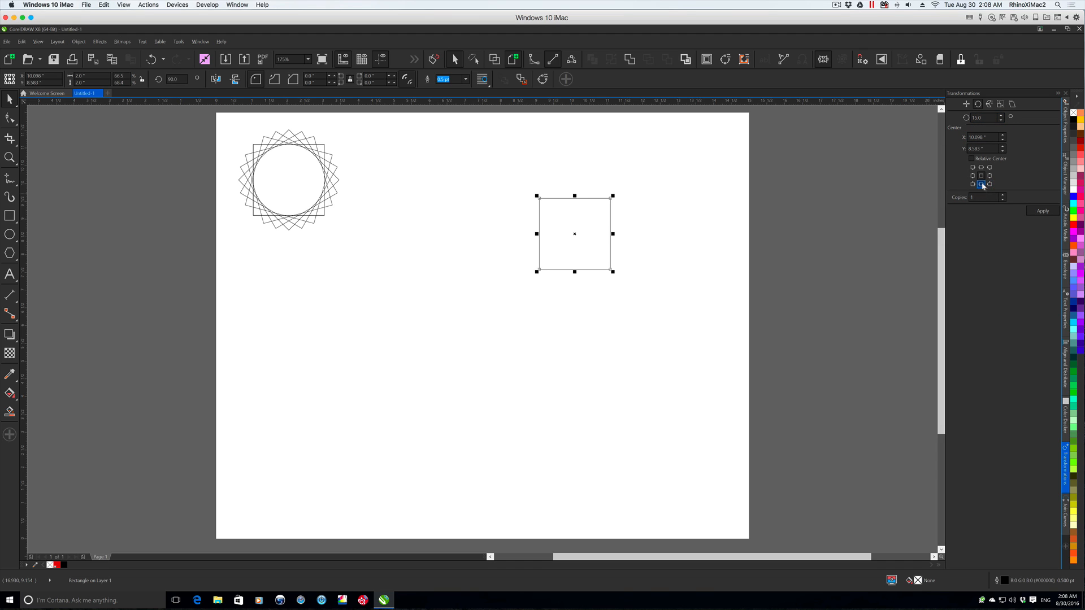
# - Build a full-circle pattern by repeatedly rotating copies of the second square 15° about its bottom-centre point
pyautogui.click(1042, 210)
pyautogui.click(1043, 211)
pyautogui.click(1043, 211)
pyautogui.click(1042, 211)
pyautogui.click(1043, 211)
pyautogui.click(1042, 211)
pyautogui.click(1042, 211)
pyautogui.click(1043, 211)
pyautogui.click(1042, 210)
pyautogui.click(1043, 211)
pyautogui.click(1043, 211)
pyautogui.click(1042, 211)
pyautogui.click(1043, 211)
pyautogui.click(1043, 211)
pyautogui.click(1043, 211)
pyautogui.click(1043, 211)
pyautogui.click(1042, 210)
pyautogui.click(1042, 211)
pyautogui.click(1043, 211)
pyautogui.click(1043, 211)
pyautogui.click(1043, 211)
pyautogui.click(1042, 212)
pyautogui.click(1042, 212)
pyautogui.click(1042, 212)
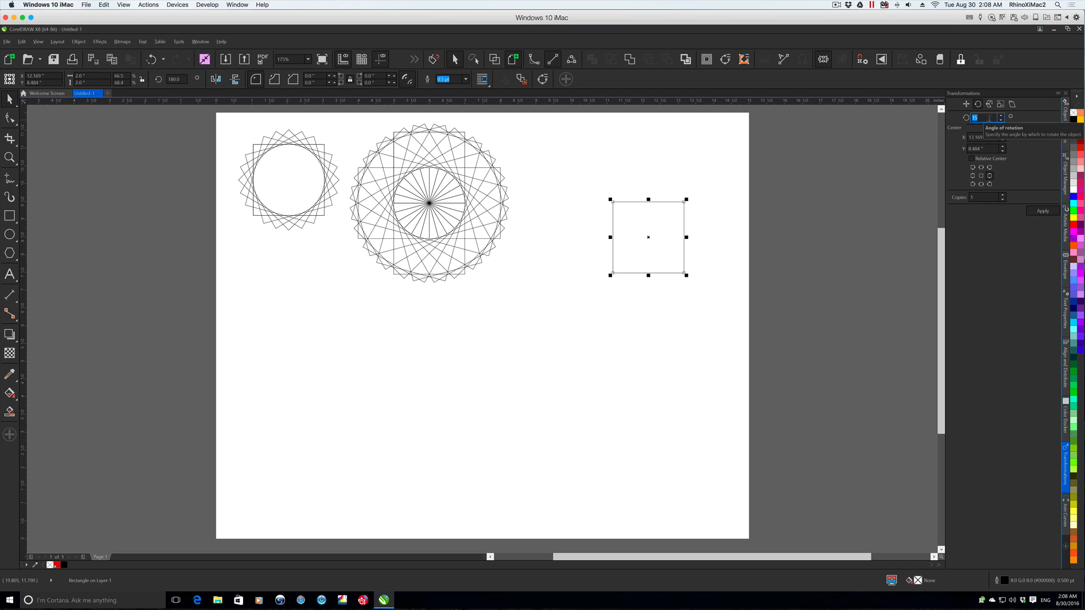
# - Rotate copies of the third square in 30° increments about its right-middle point, and move the finished pattern beside the second
pyautogui.write('30')
pyautogui.press('Tab')
pyautogui.click(990, 177)
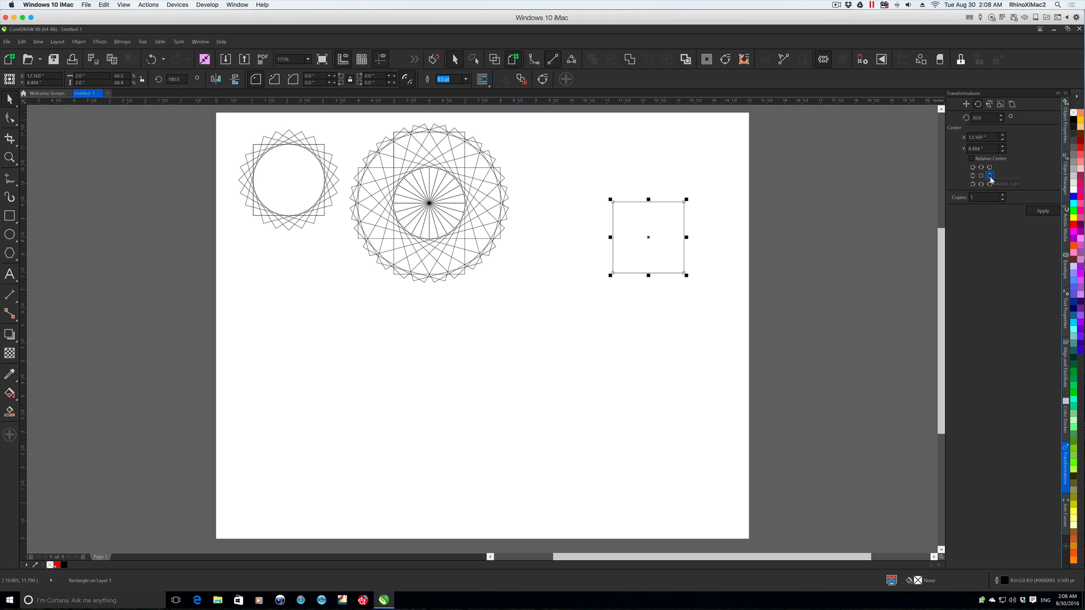
pyautogui.click(1039, 212)
pyautogui.click(1038, 212)
pyautogui.click(1038, 212)
pyautogui.click(1038, 213)
pyautogui.click(1039, 213)
pyautogui.click(1038, 212)
pyautogui.click(1039, 212)
pyautogui.click(1039, 212)
pyautogui.click(1038, 213)
pyautogui.click(1039, 212)
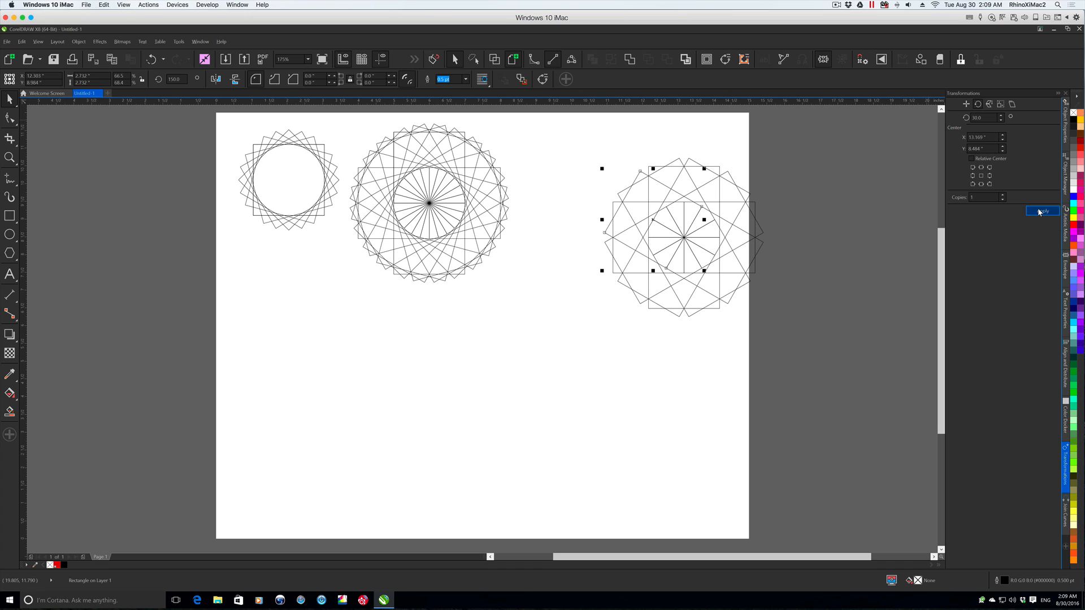
pyautogui.moveTo(576, 138); pyautogui.dragTo(792, 339)
pyautogui.moveTo(674, 238); pyautogui.dragTo(618, 208)
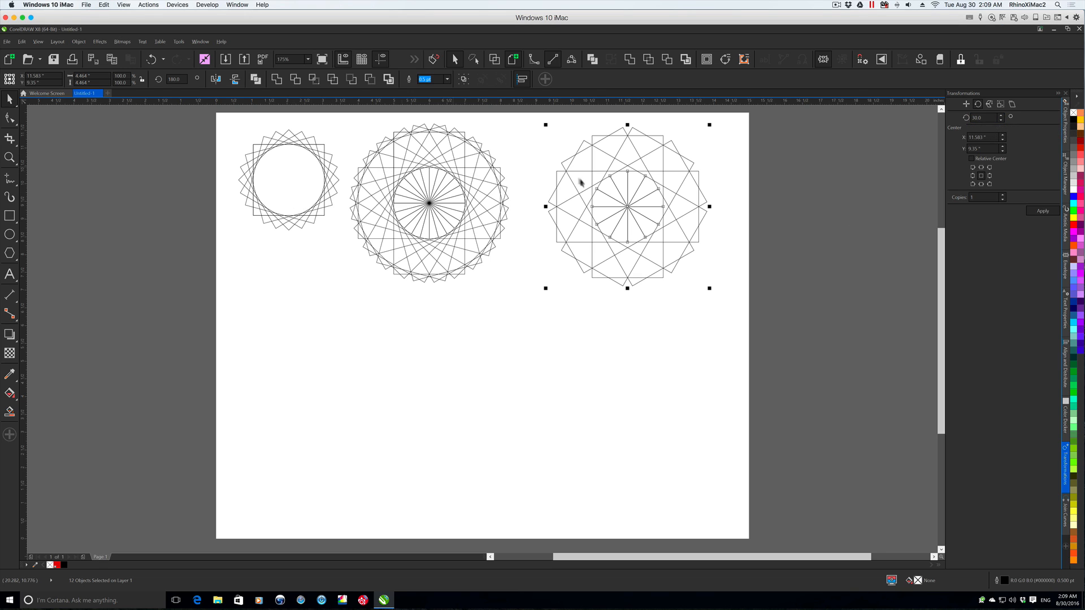
# - Draw an eight-sided polygon on the page and set its width and height to 2"
pyautogui.press('y')
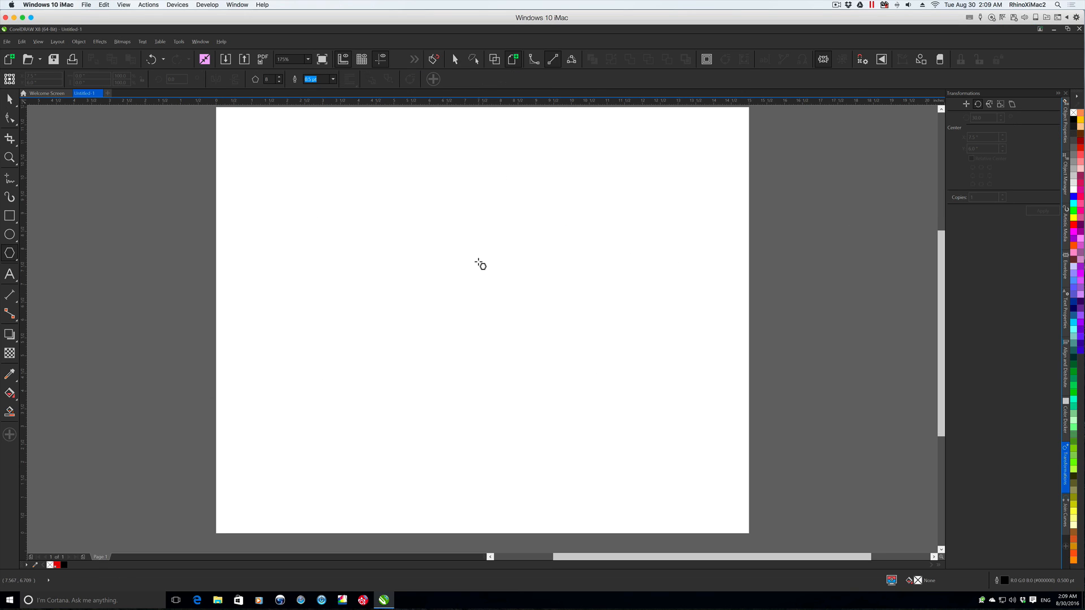
pyautogui.moveTo(480, 263); pyautogui.dragTo(573, 356)
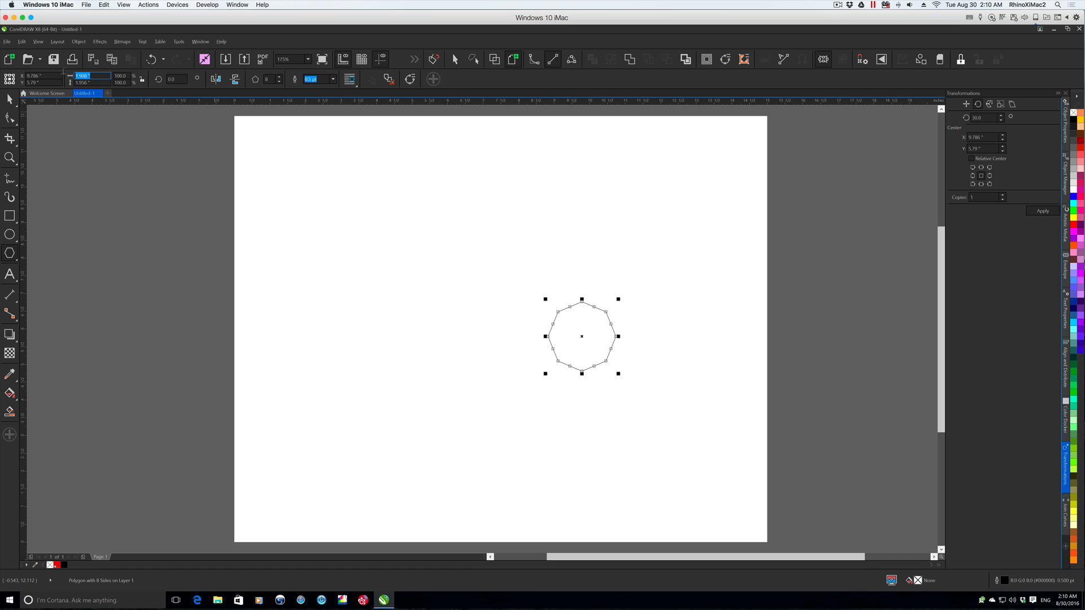
pyautogui.press('Tab')
pyautogui.write('2')
pyautogui.press('Return')
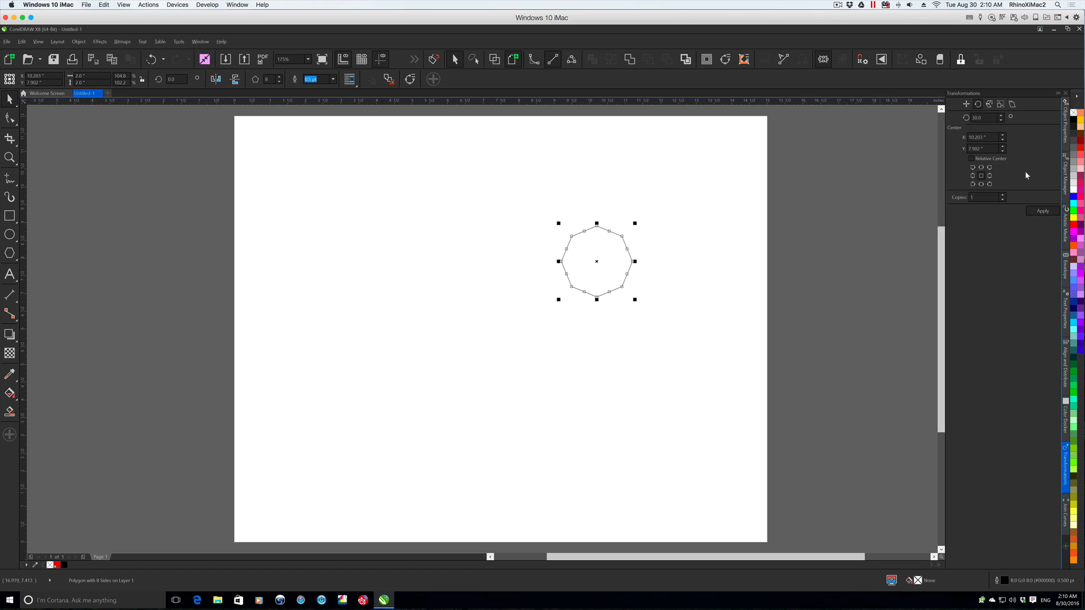
# - Rotate copies of the octagon in 30° increments about its bottom-centre point, and move the finished rosette to the page's upper-left area
pyautogui.click(981, 184)
pyautogui.click(1039, 212)
pyautogui.click(1039, 211)
pyautogui.click(1039, 212)
pyautogui.click(1039, 212)
pyautogui.click(1039, 212)
pyautogui.click(1040, 211)
pyautogui.click(1041, 213)
pyautogui.click(1041, 213)
pyautogui.click(1041, 213)
pyautogui.click(1041, 213)
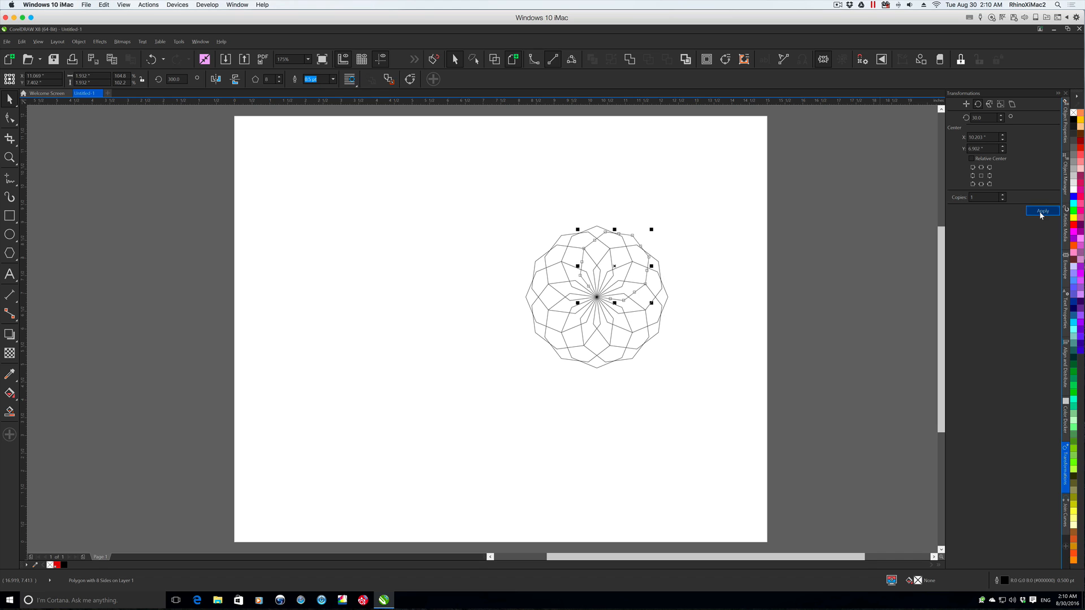
pyautogui.moveTo(472, 196); pyautogui.dragTo(730, 426)
pyautogui.moveTo(601, 296); pyautogui.dragTo(346, 225)
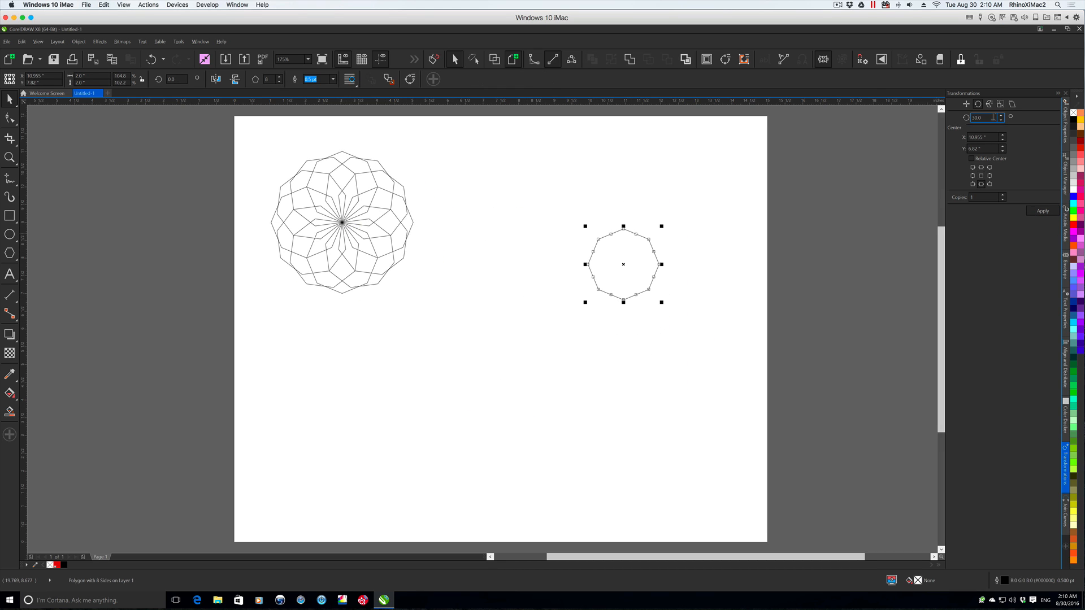
# - Rotate copies of the second octagon in 15° increments about its bottom-left corner, and move the full rosette beside the first
pyautogui.write('15')
pyautogui.press('Tab')
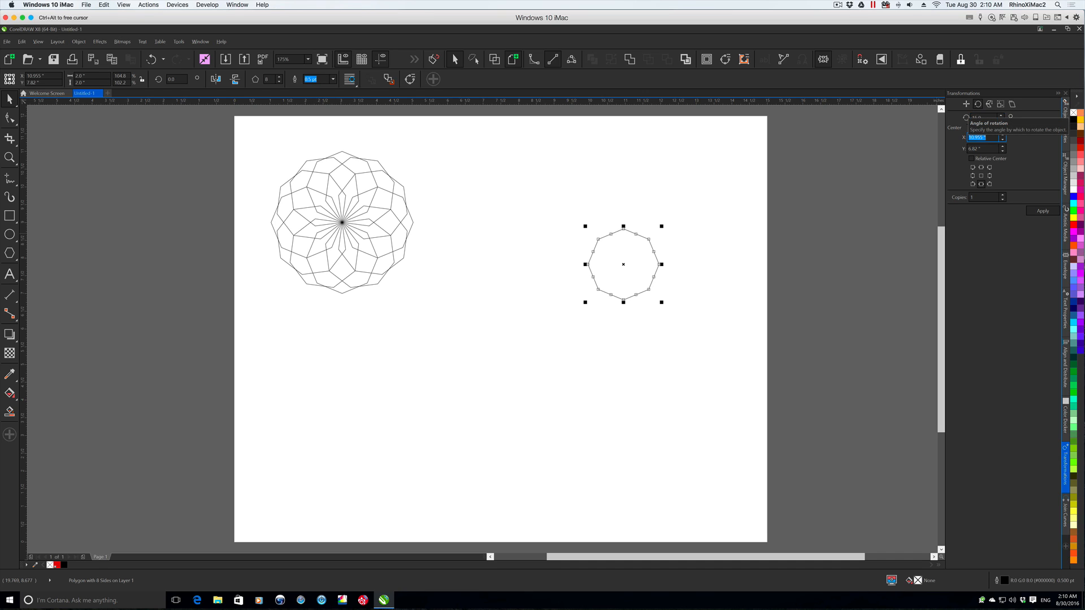
pyautogui.click(972, 185)
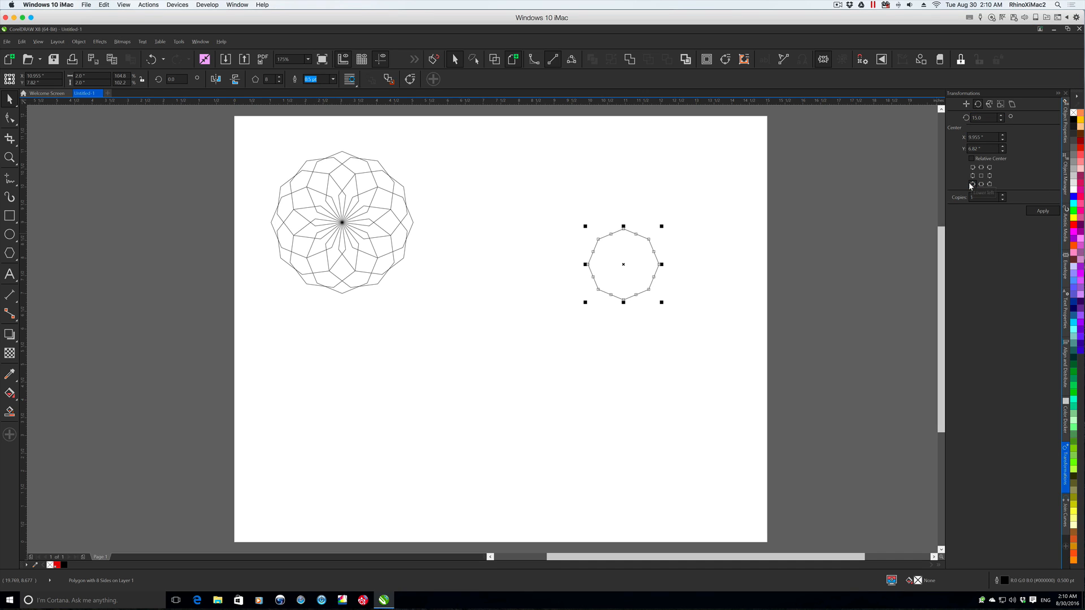
pyautogui.click(1042, 210)
pyautogui.click(1042, 211)
pyautogui.click(1043, 210)
pyautogui.click(1043, 210)
pyautogui.click(1042, 211)
pyautogui.click(1043, 210)
pyautogui.click(1042, 210)
pyautogui.click(1043, 211)
pyautogui.click(1042, 210)
pyautogui.click(1042, 210)
pyautogui.click(1042, 210)
pyautogui.click(1042, 210)
pyautogui.click(1043, 210)
pyautogui.click(1042, 210)
pyautogui.click(1043, 210)
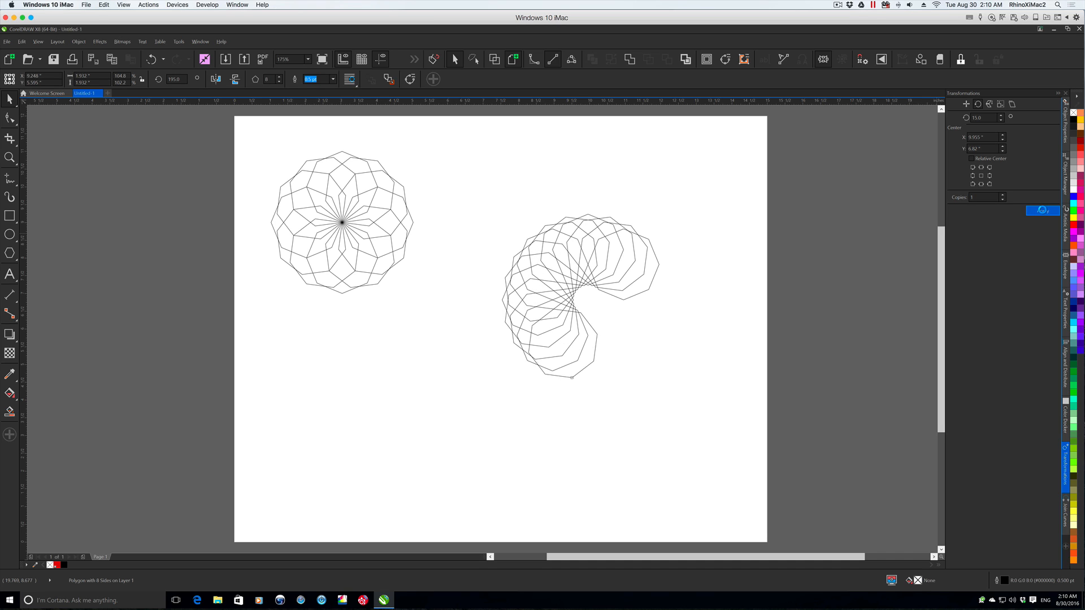
pyautogui.click(1042, 210)
pyautogui.click(1043, 211)
pyautogui.click(1043, 210)
pyautogui.click(1042, 210)
pyautogui.click(1043, 211)
pyautogui.click(1043, 210)
pyautogui.click(1043, 211)
pyautogui.click(1043, 211)
pyautogui.click(1043, 212)
pyautogui.click(1043, 211)
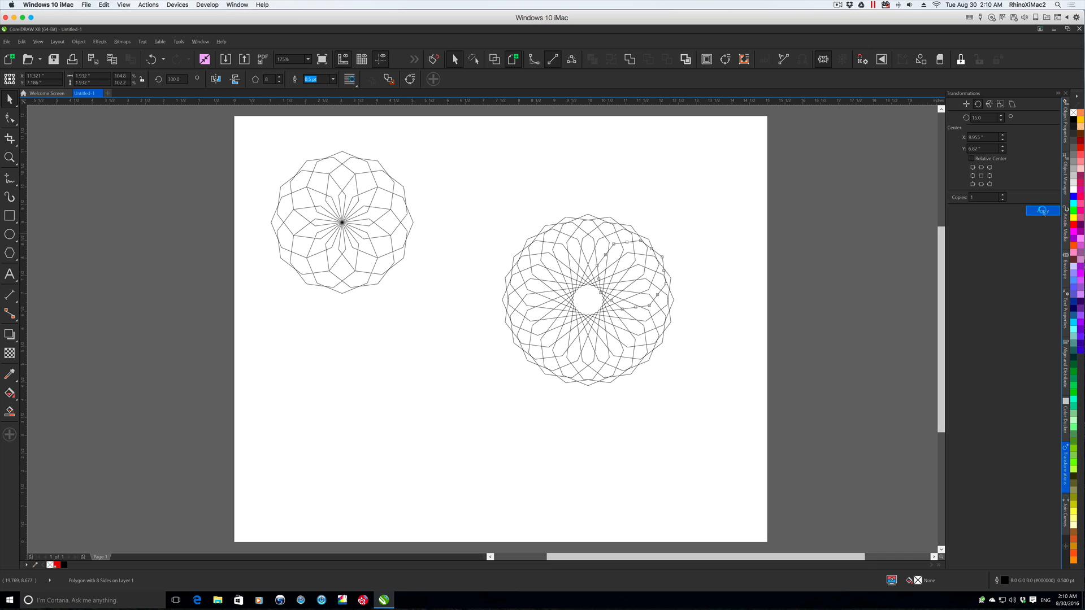
pyautogui.moveTo(650, 354); pyautogui.dragTo(586, 274)
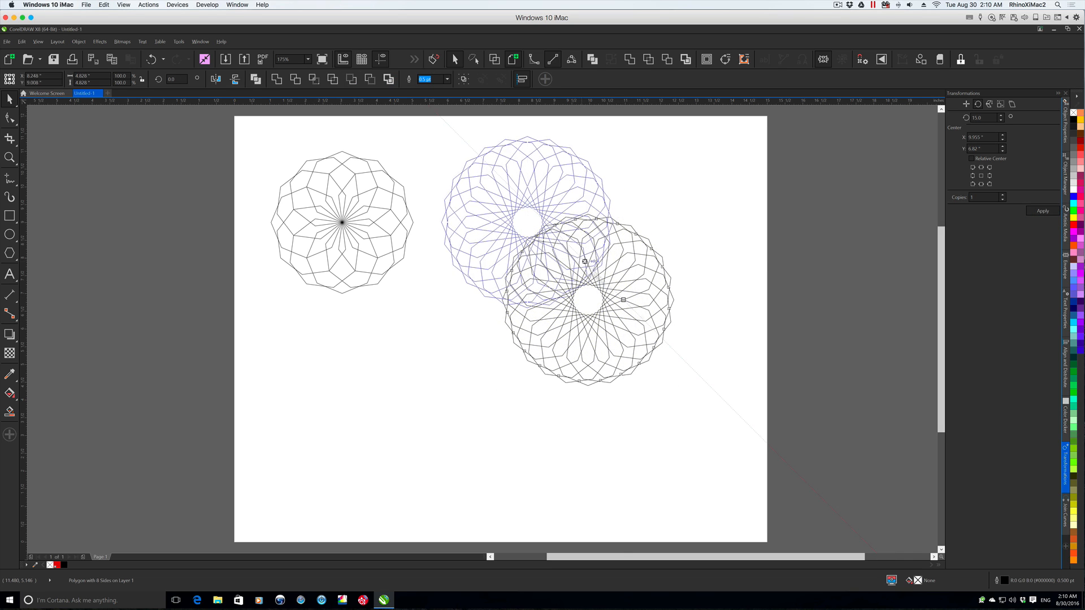
# - Select both octagon rosettes and delete them from the page
pyautogui.click(694, 370)
pyautogui.moveTo(247, 343); pyautogui.dragTo(666, 125)
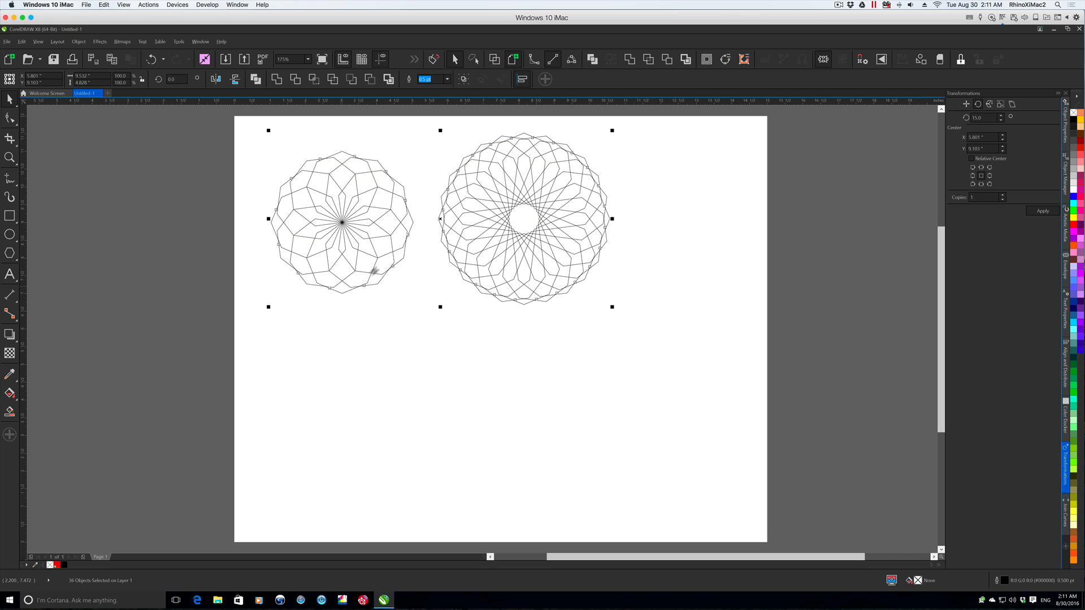
pyautogui.press('Delete')
# - Draw a five-pointed star near the middle of the page and set its width and height to 2.0"
pyautogui.moveTo(491, 244); pyautogui.dragTo(624, 374)
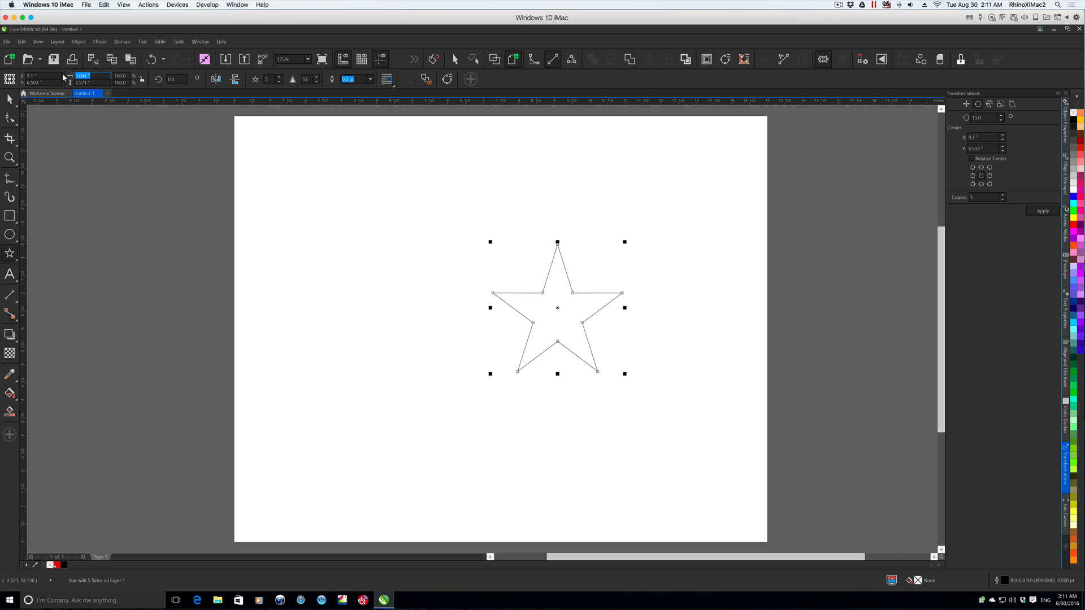
pyautogui.write('2.0')
pyautogui.press('Tab')
pyautogui.write('2.0')
pyautogui.press('Tab')
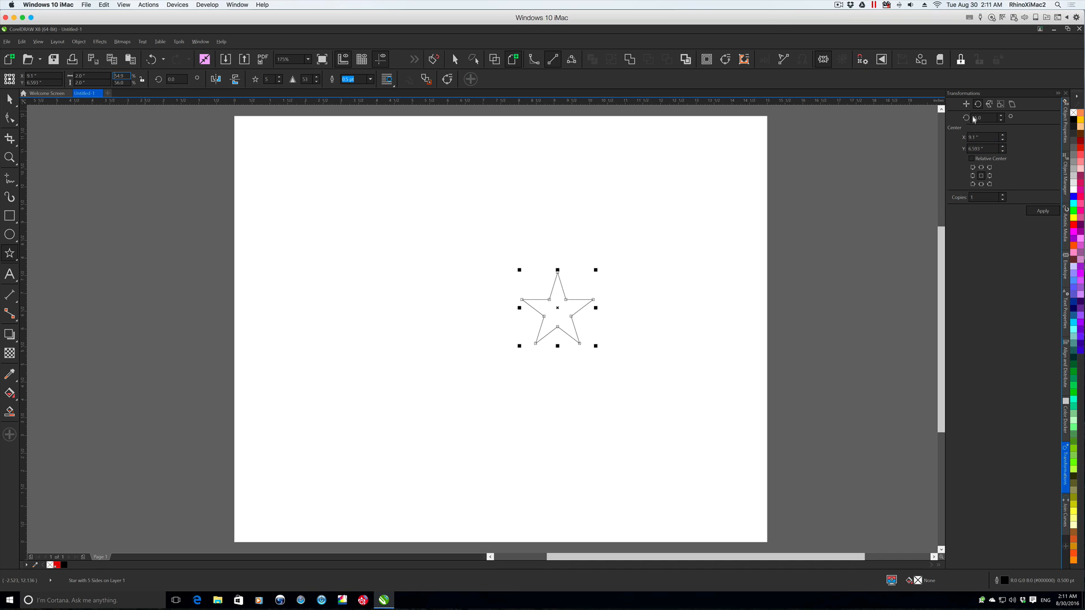
# - Rotate copies of the star in 15° increments about its centre, and move the finished pattern to the page's upper-left area
pyautogui.click(1044, 212)
pyautogui.click(1045, 212)
pyautogui.click(1045, 212)
pyautogui.click(1044, 213)
pyautogui.click(1044, 212)
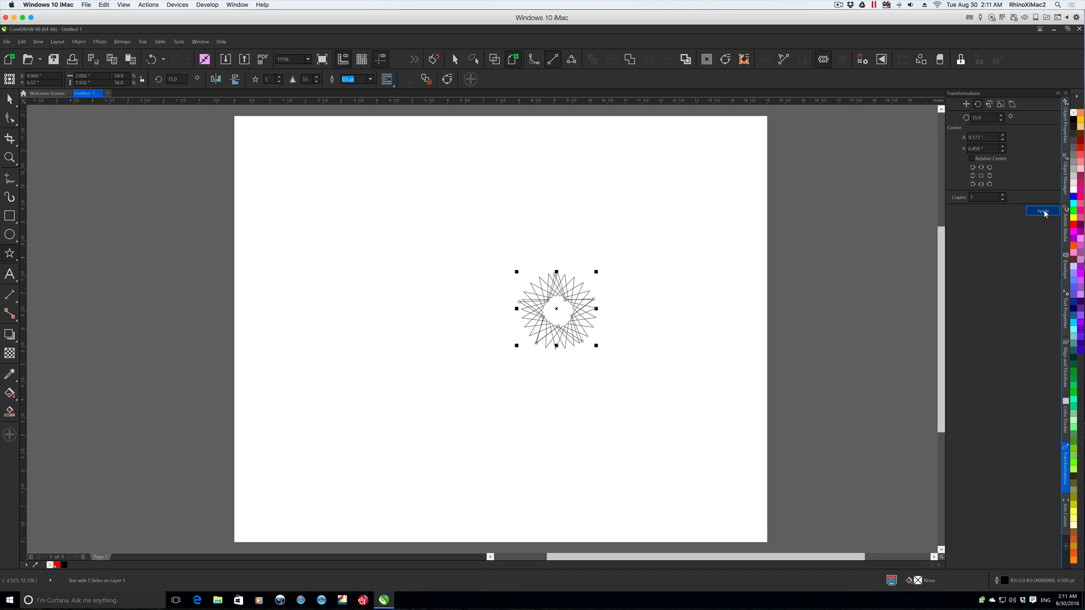
pyautogui.click(1044, 212)
pyautogui.click(1044, 212)
pyautogui.click(1044, 212)
pyautogui.click(1044, 212)
pyautogui.click(1044, 212)
pyautogui.click(1044, 212)
pyautogui.click(1044, 212)
pyautogui.click(1045, 213)
pyautogui.click(1044, 213)
pyautogui.click(1044, 213)
pyautogui.click(1044, 212)
pyautogui.click(1044, 213)
pyautogui.click(1044, 213)
pyautogui.click(9, 99)
pyautogui.moveTo(588, 331); pyautogui.dragTo(326, 217)
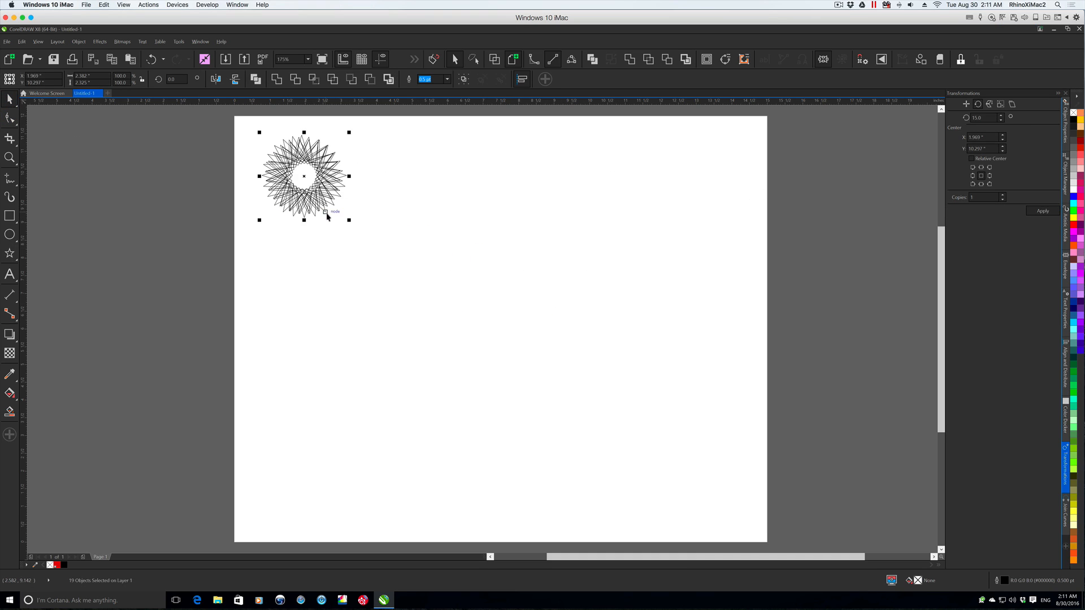
pyautogui.click(404, 264)
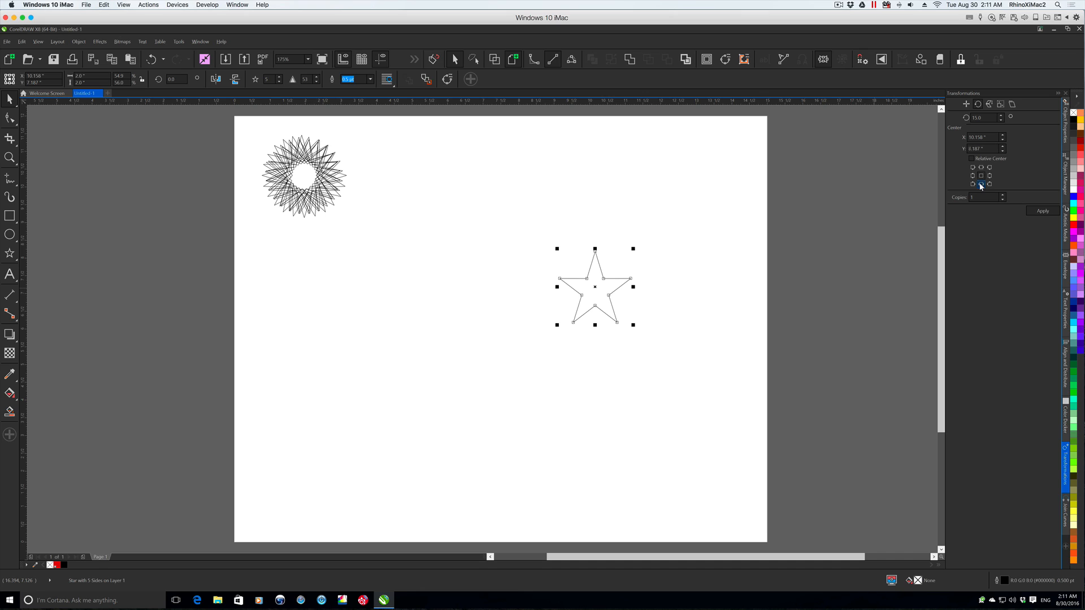
# - Build a full-circle pattern by repeatedly rotating copies of the second star 30° about its bottom-centre point
pyautogui.click(981, 184)
pyautogui.moveTo(986, 118); pyautogui.dragTo(953, 119)
pyautogui.write('30')
pyautogui.click(1041, 212)
pyautogui.click(1041, 212)
pyautogui.click(1041, 212)
pyautogui.click(1042, 212)
pyautogui.click(1041, 212)
pyautogui.click(1042, 212)
pyautogui.click(1041, 212)
pyautogui.click(1041, 211)
pyautogui.click(1041, 212)
pyautogui.click(1041, 211)
pyautogui.click(1042, 212)
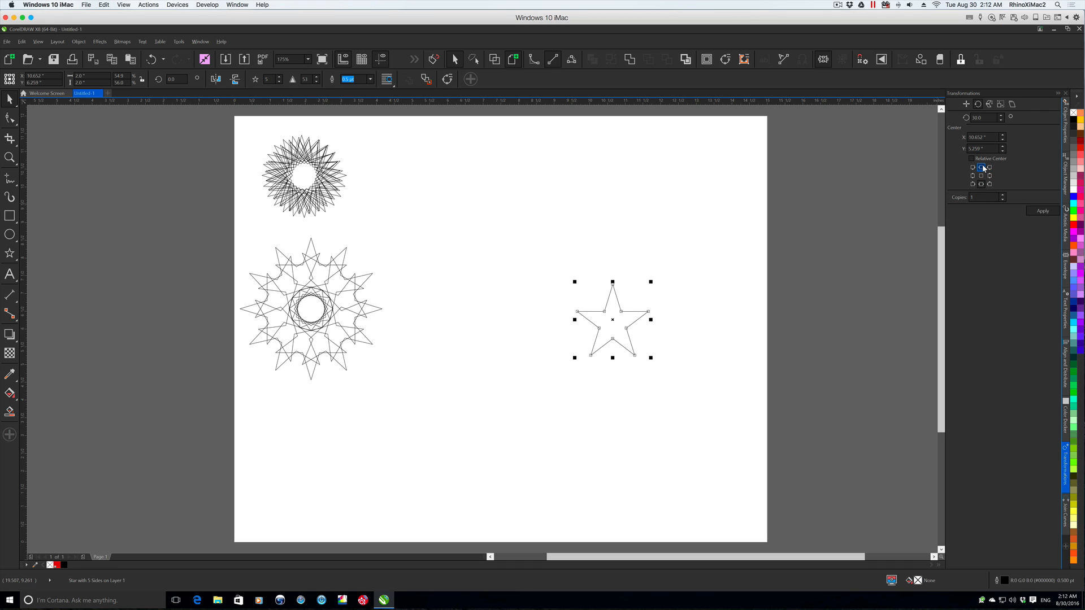
# - Build another full-circle pattern by repeatedly rotating copies of the third star 30° about its top-centre point
pyautogui.click(1043, 211)
pyautogui.click(1042, 211)
pyautogui.click(1042, 212)
pyautogui.click(1043, 211)
pyautogui.click(1042, 212)
pyautogui.click(1043, 211)
pyautogui.click(1043, 211)
pyautogui.click(1042, 212)
pyautogui.click(1043, 211)
pyautogui.click(1042, 211)
pyautogui.click(1042, 211)
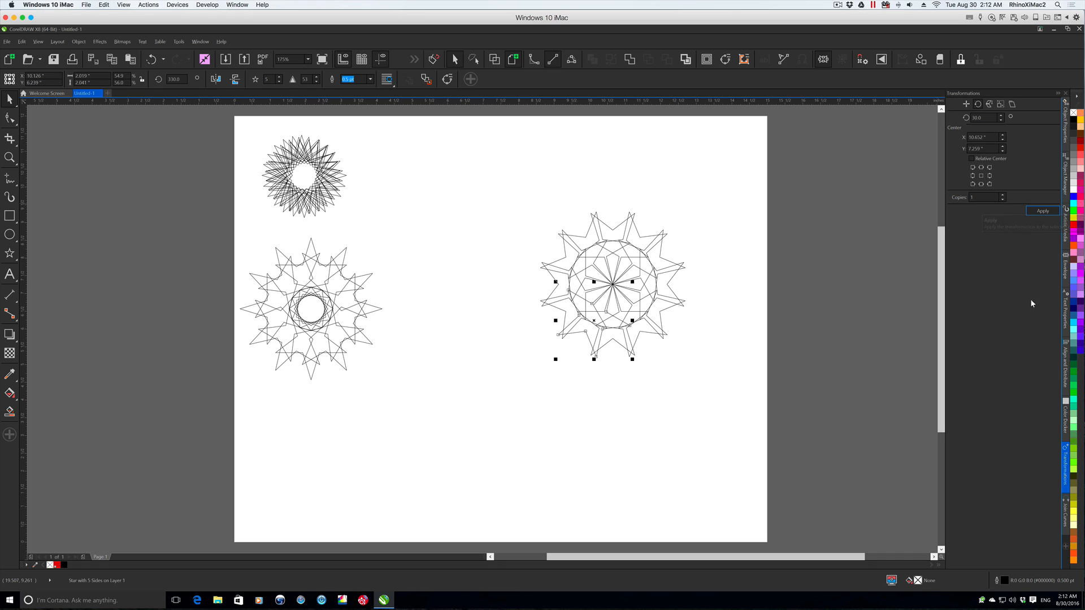
# - Move the finished star pattern to the upper middle of the page and paste another copy of the star
pyautogui.moveTo(621, 286); pyautogui.dragTo(456, 219)
pyautogui.click(653, 241)
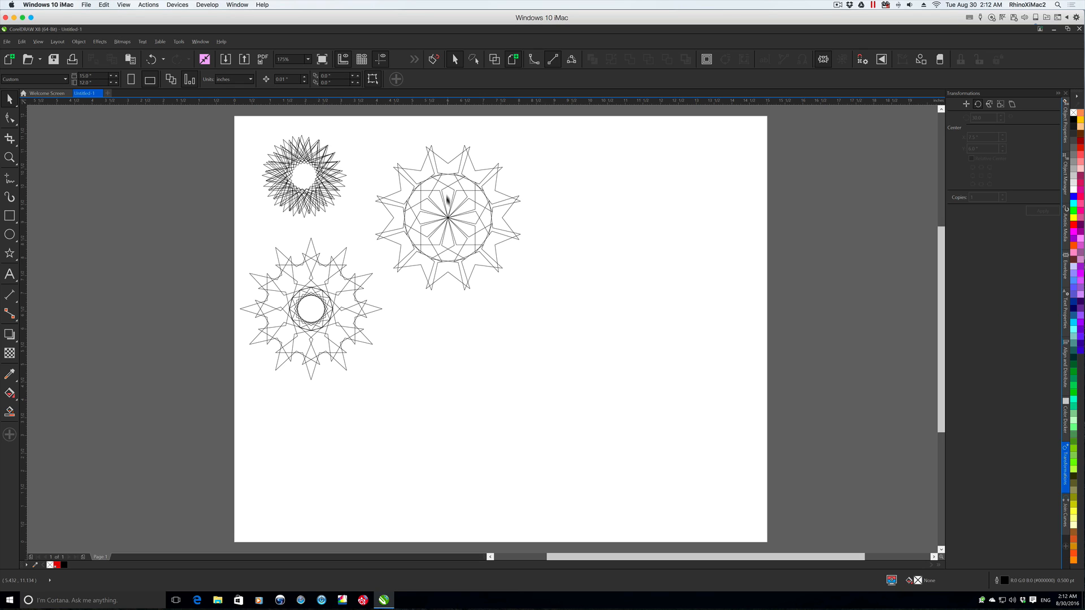
pyautogui.hotkey('ctrl', 'v')
# - Build a full-circle pattern by repeatedly rotating copies of the pasted star 20° about its top-centre point
pyautogui.write('20')
pyautogui.press('Tab')
pyautogui.click(1049, 211)
pyautogui.click(1050, 211)
pyautogui.click(1050, 211)
pyautogui.click(1050, 210)
pyautogui.click(1050, 211)
pyautogui.click(1050, 210)
pyautogui.click(1050, 211)
pyautogui.click(1050, 211)
pyautogui.click(1050, 211)
pyautogui.click(1049, 211)
pyautogui.click(1050, 211)
pyautogui.click(1050, 211)
pyautogui.click(1050, 210)
pyautogui.click(1050, 210)
pyautogui.click(1050, 210)
pyautogui.click(1050, 210)
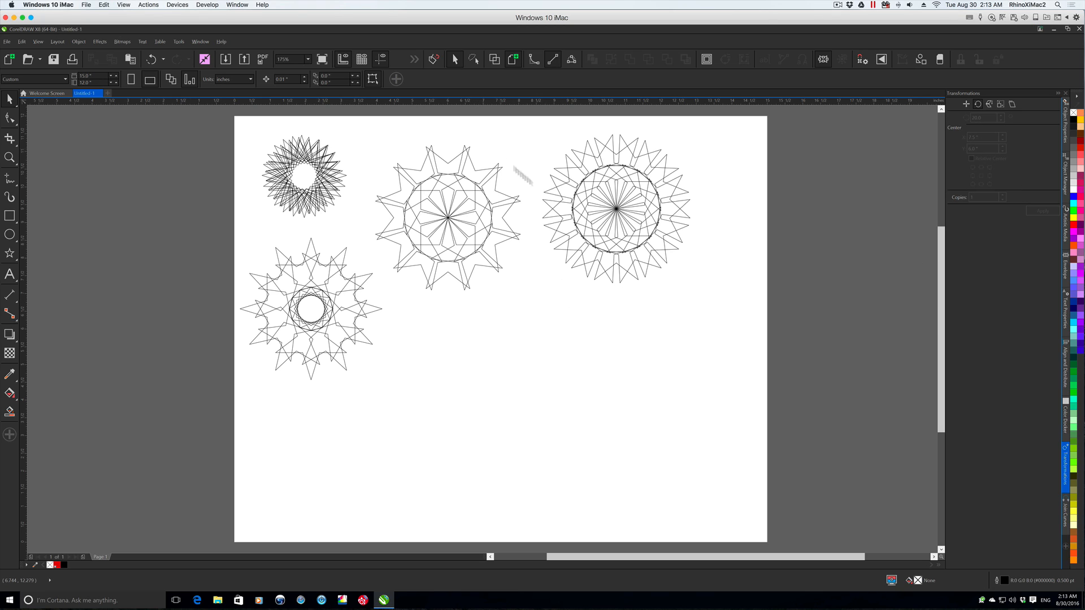
# - Draw a teardrop perfect shape about 1.01" wide and 3.35" tall in the page's lower-right area
pyautogui.click(12, 256)
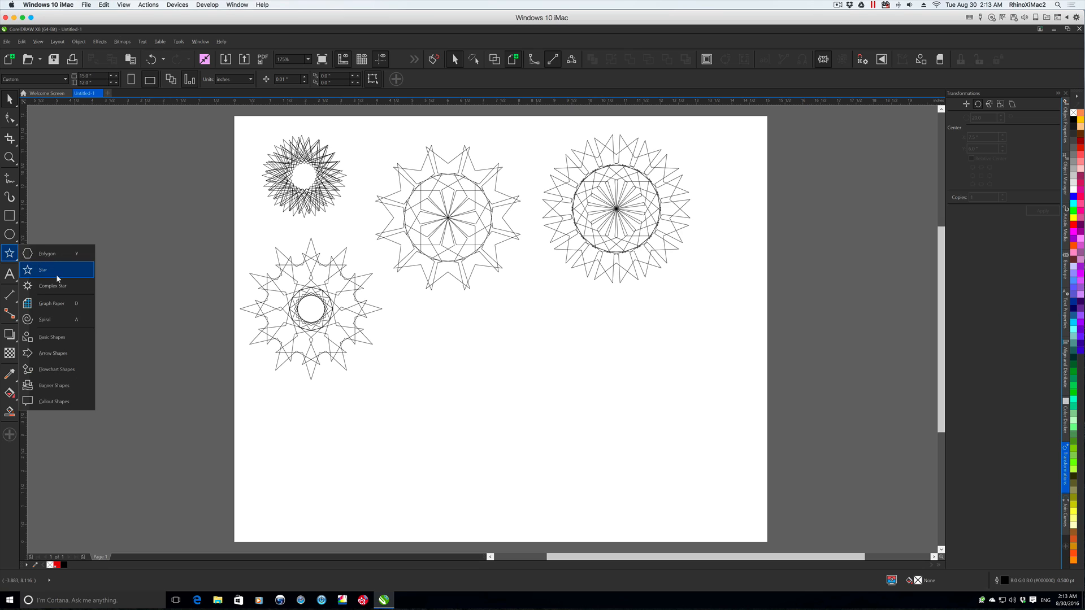
pyautogui.click(51, 337)
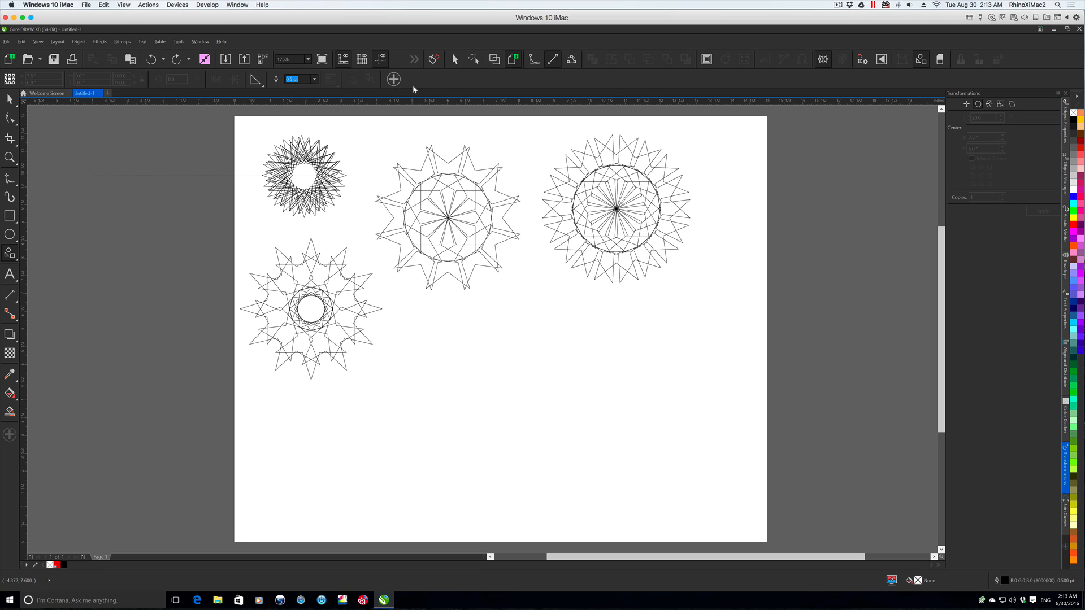
pyautogui.click(255, 80)
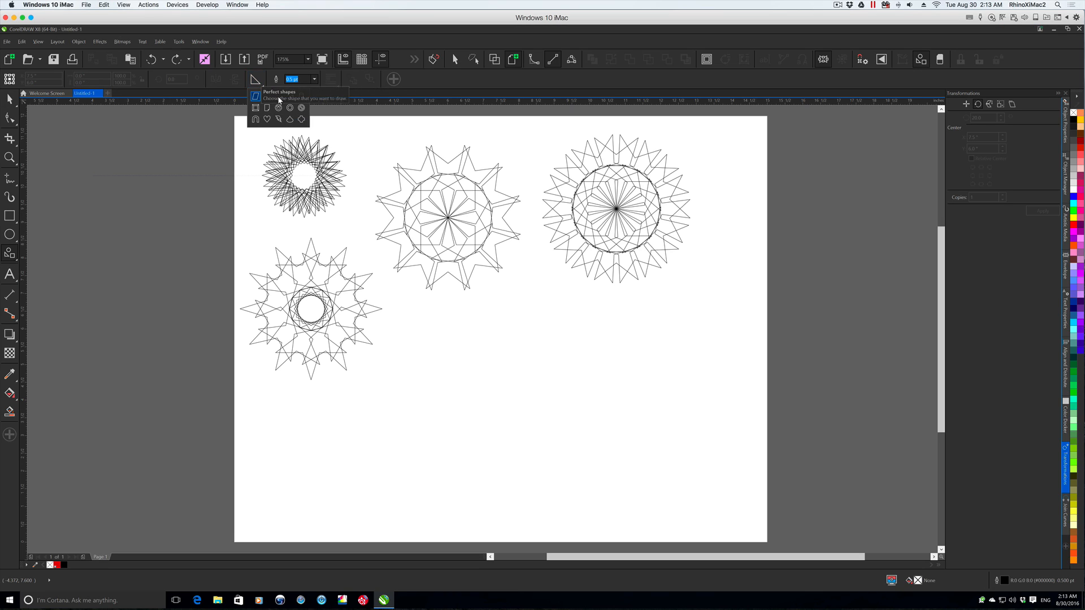
pyautogui.click(290, 120)
pyautogui.moveTo(574, 375)
pyautogui.mouseDown()
pyautogui.moveTo(596, 436)
pyautogui.moveTo(618, 443)
pyautogui.moveTo(598, 495)
pyautogui.mouseUp()
pyautogui.press('space')
pyautogui.moveTo(595, 444)
pyautogui.mouseDown()
pyautogui.moveTo(603, 413)
pyautogui.moveTo(603, 446)
pyautogui.mouseUp()
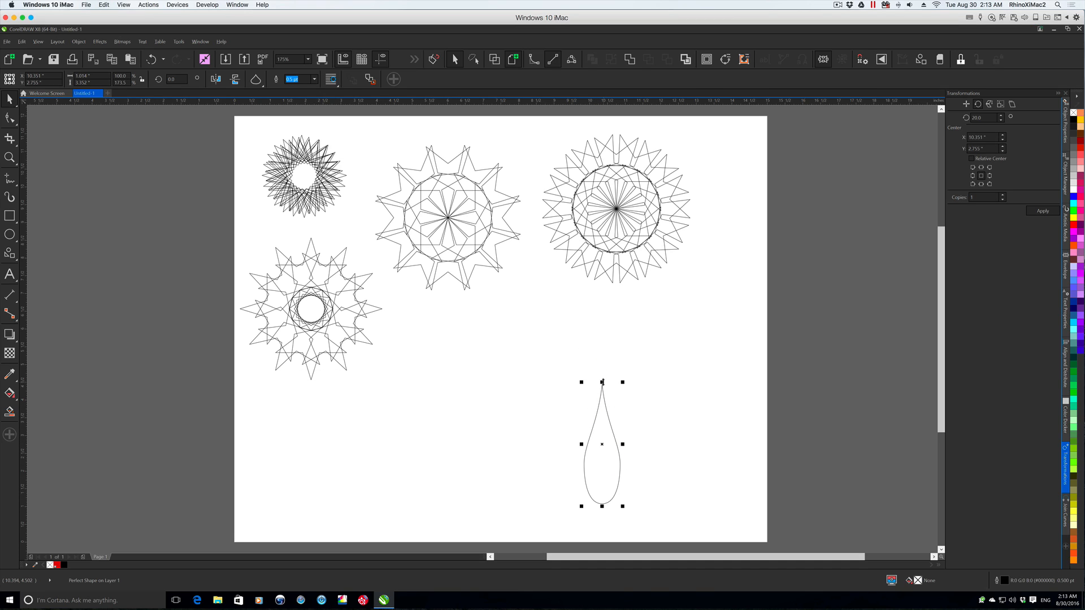
# - Build a full flower by repeatedly rotating copies of the teardrop 30° about its top-centre point
pyautogui.moveTo(984, 118); pyautogui.dragTo(942, 119)
pyautogui.write('30')
pyautogui.press('Tab')
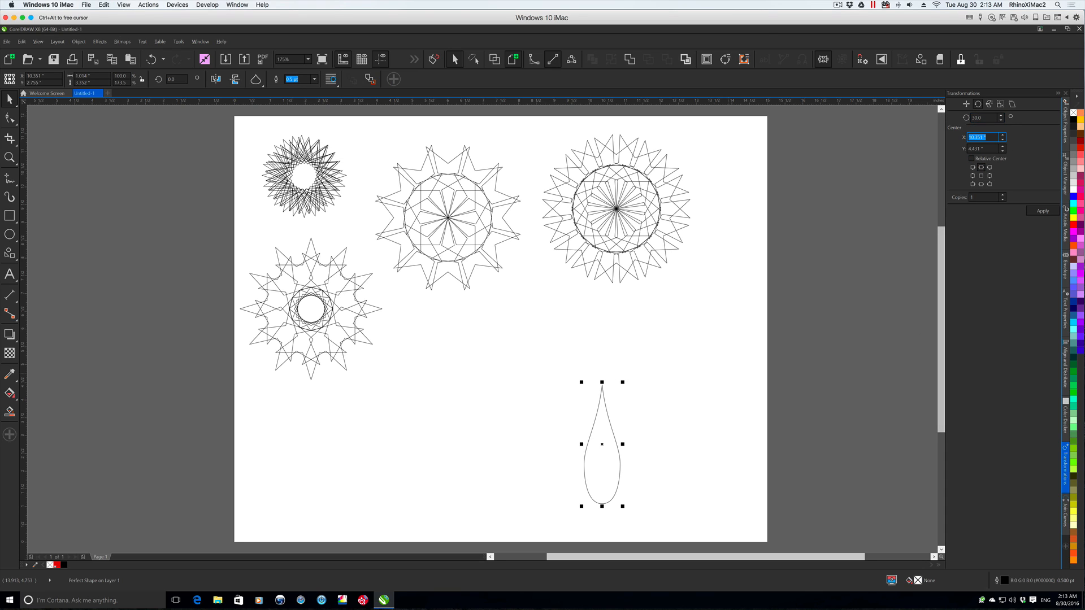
pyautogui.click(1043, 211)
pyautogui.click(1044, 210)
pyautogui.click(1046, 210)
pyautogui.click(1045, 210)
pyautogui.click(1045, 209)
pyautogui.click(1045, 210)
pyautogui.click(1046, 210)
pyautogui.click(1046, 209)
pyautogui.click(1045, 210)
pyautogui.click(1046, 210)
pyautogui.click(1046, 210)
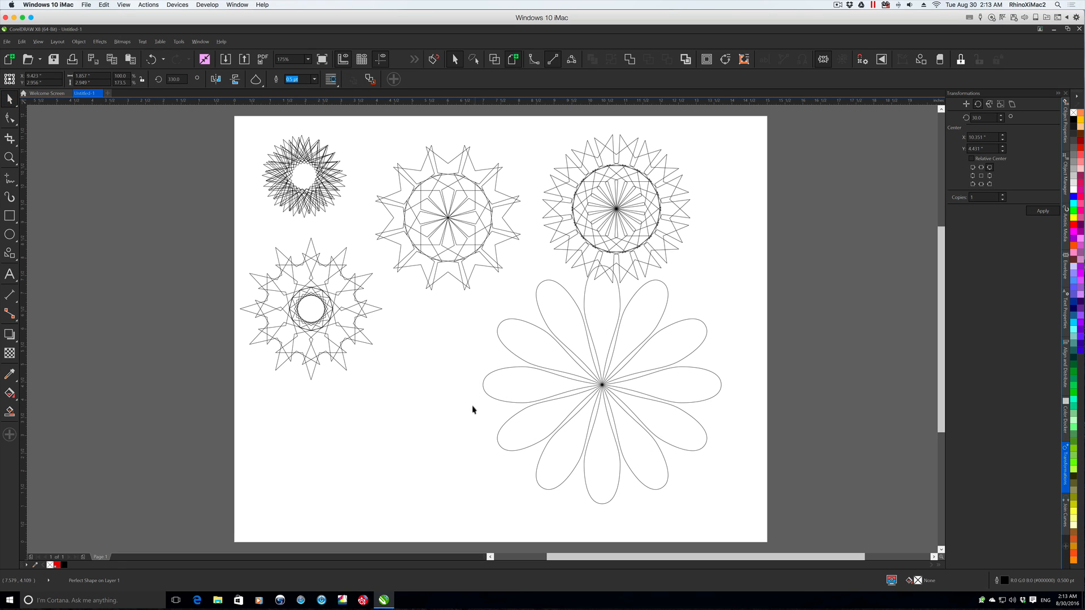
pyautogui.click(488, 409)
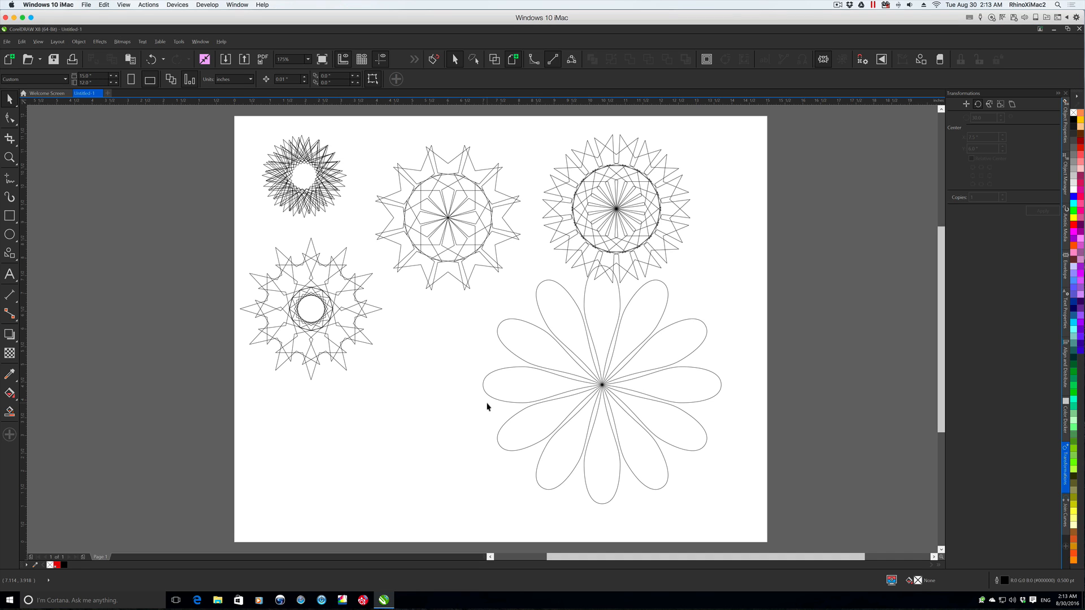
# - Select all the teardrop petals and move the flower down and left, clear of the star pattern above
pyautogui.moveTo(455, 522); pyautogui.dragTo(758, 257)
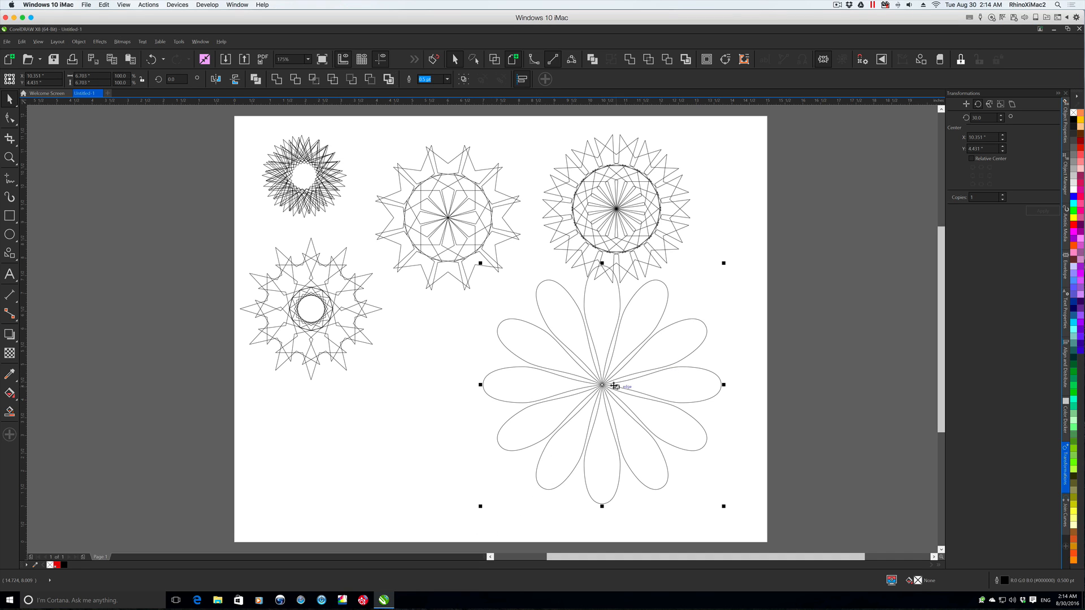
pyautogui.moveTo(615, 386); pyautogui.dragTo(560, 419)
pyautogui.press('Escape')
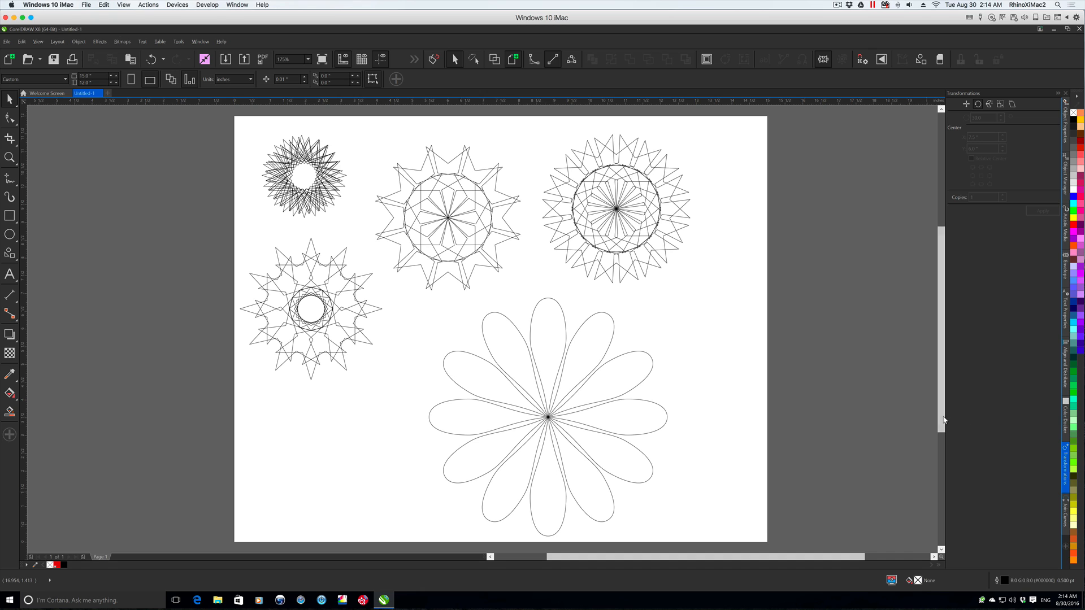
# - Draw a circle about 0.65" in diameter centred on the flower and fill it golden yellow
pyautogui.scroll(-1, 943, 423)
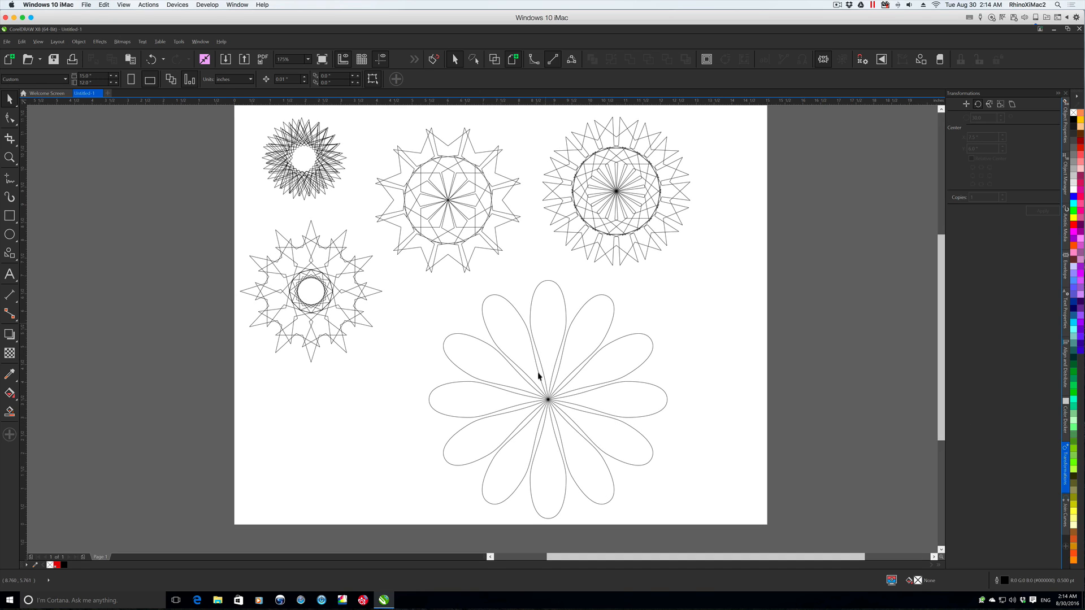
pyautogui.press('F7')
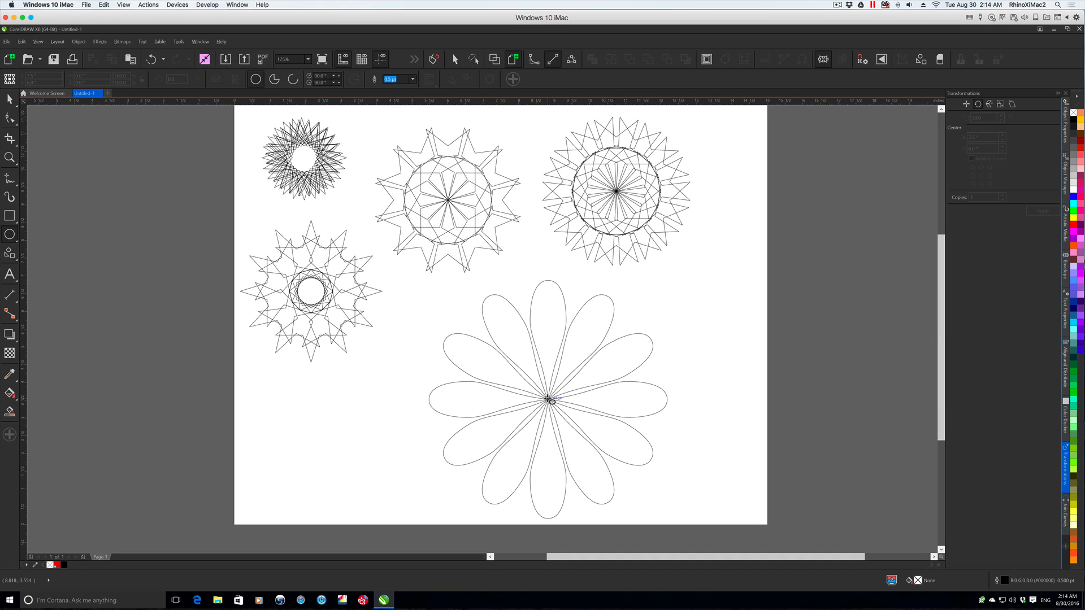
pyautogui.moveTo(548, 400); pyautogui.dragTo(562, 412)
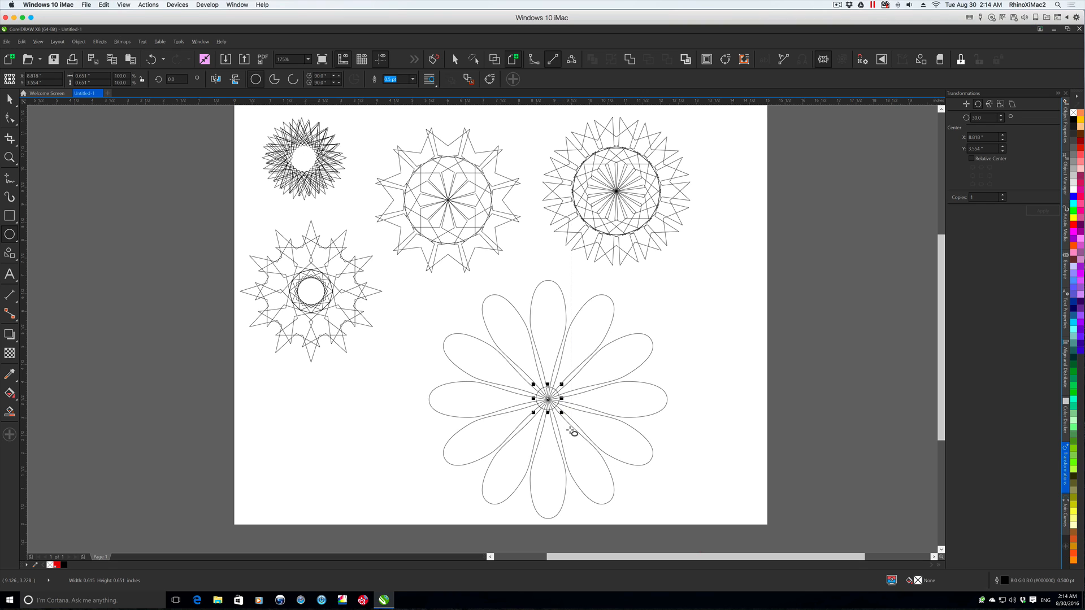
pyautogui.click(1072, 119)
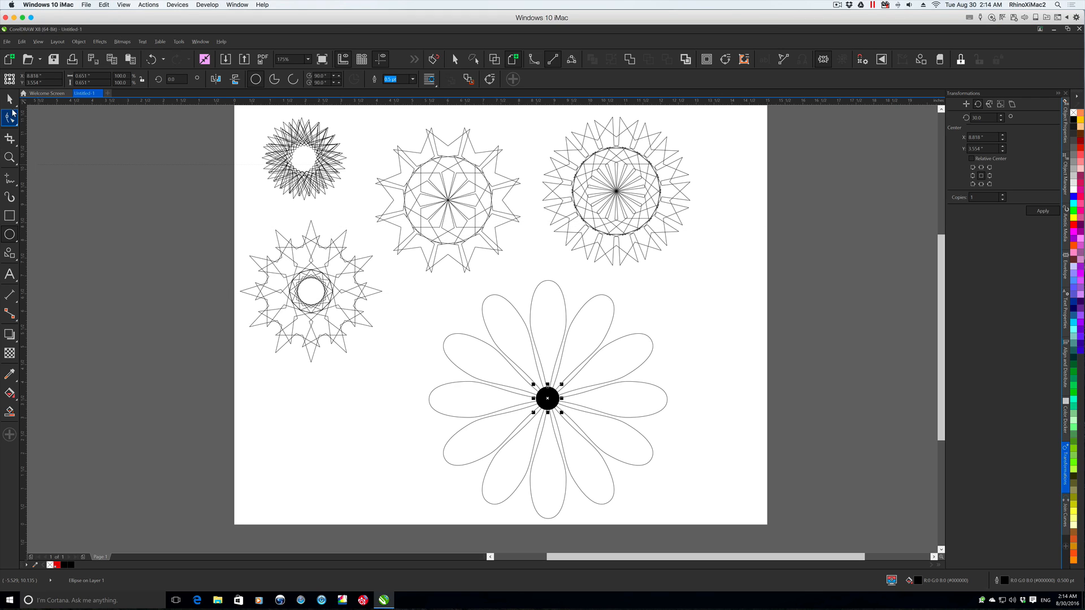
pyautogui.click(12, 100)
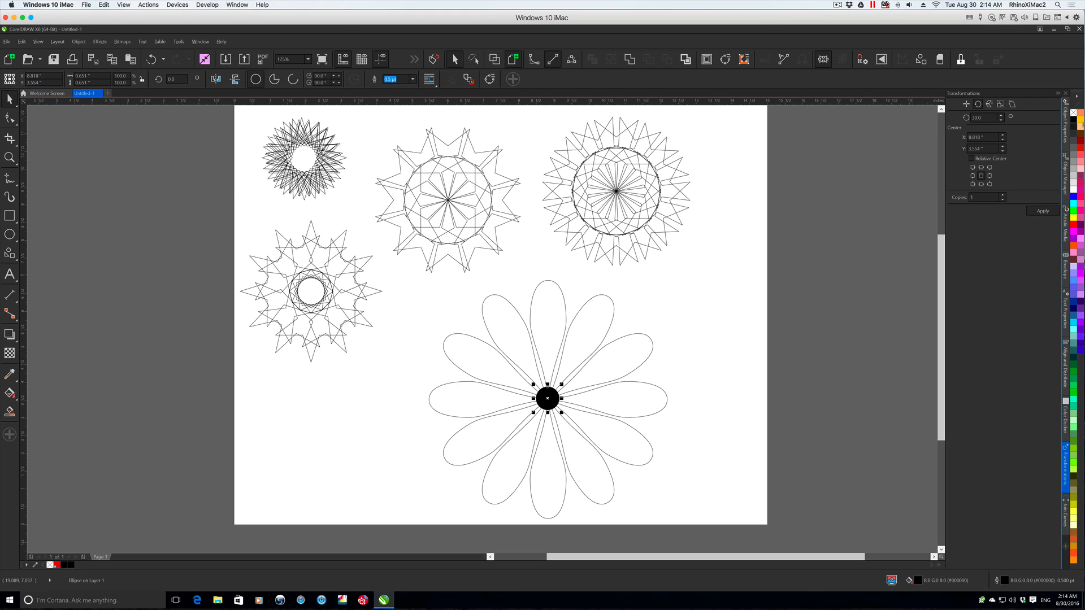
pyautogui.click(1081, 119)
pyautogui.click(707, 308)
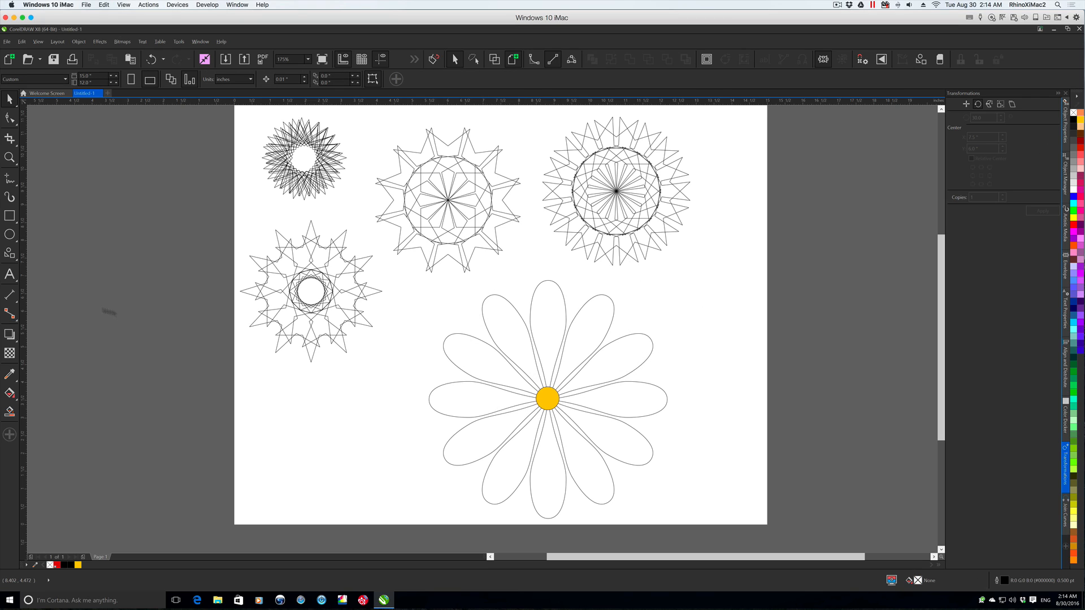
# - Open the TRW Design Wizard and place a copy of the flower beside the original, across the page's right edge
pyautogui.moveTo(431, 288); pyautogui.dragTo(637, 398)
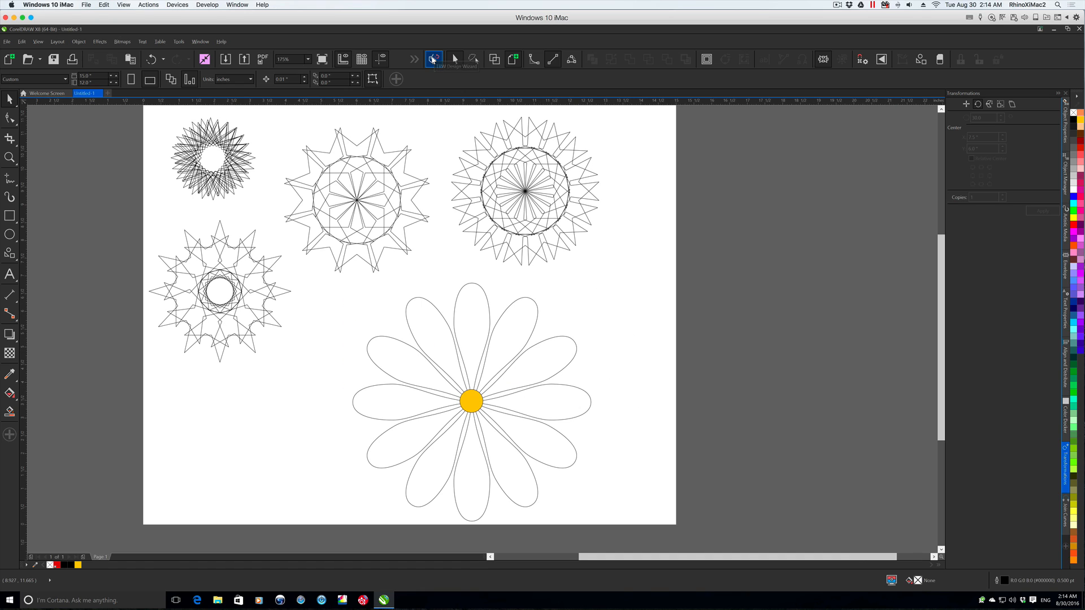
pyautogui.click(433, 60)
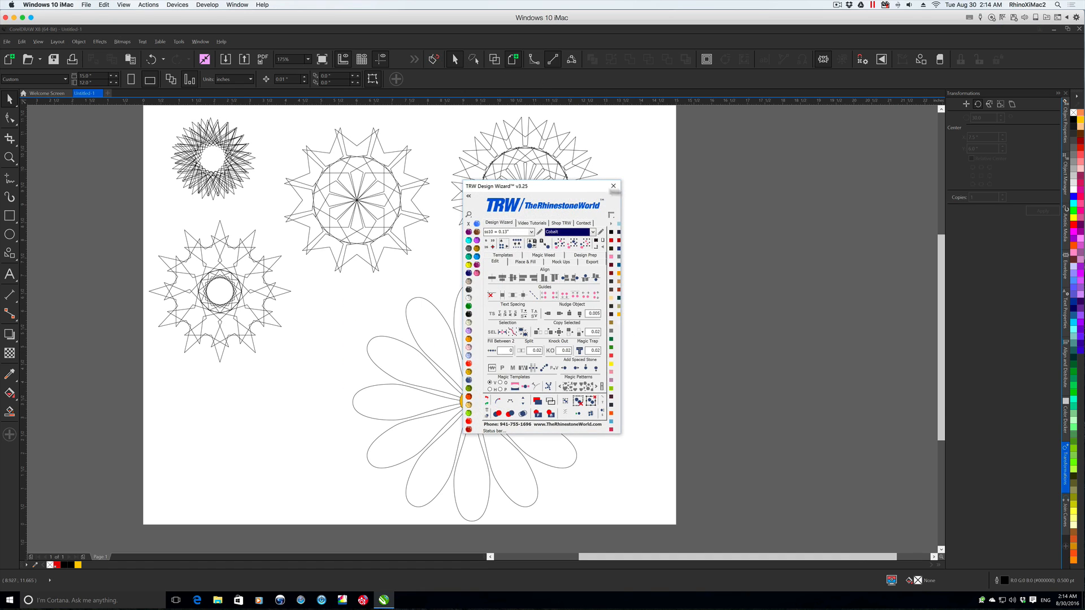
pyautogui.moveTo(340, 290)
pyautogui.mouseDown()
pyautogui.moveTo(557, 351)
pyautogui.moveTo(607, 424)
pyautogui.moveTo(628, 547)
pyautogui.moveTo(343, 277)
pyautogui.mouseUp()
pyautogui.moveTo(472, 401); pyautogui.dragTo(727, 399)
pyautogui.rightClick(727, 399)
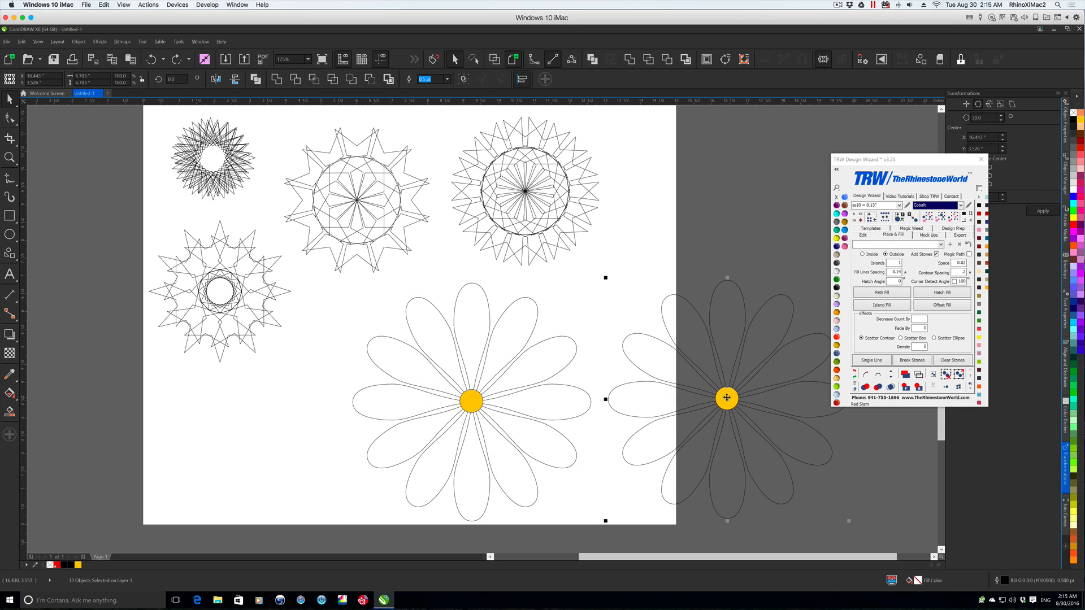
# - Weld the copied flower into one curve and delete the nodes of the small circle at its centre
pyautogui.click(631, 58)
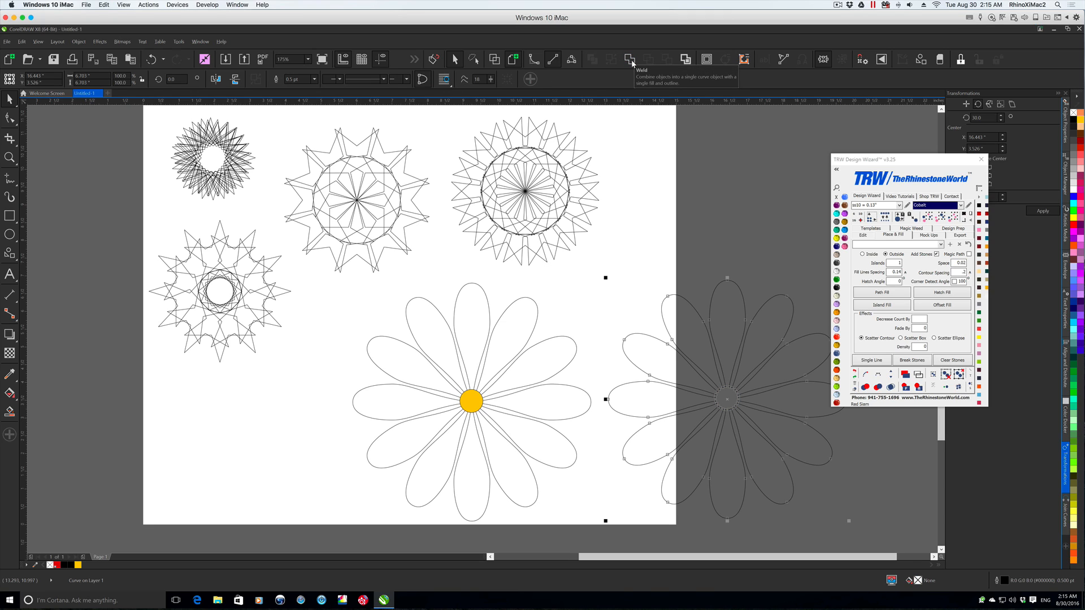
pyautogui.press('F10')
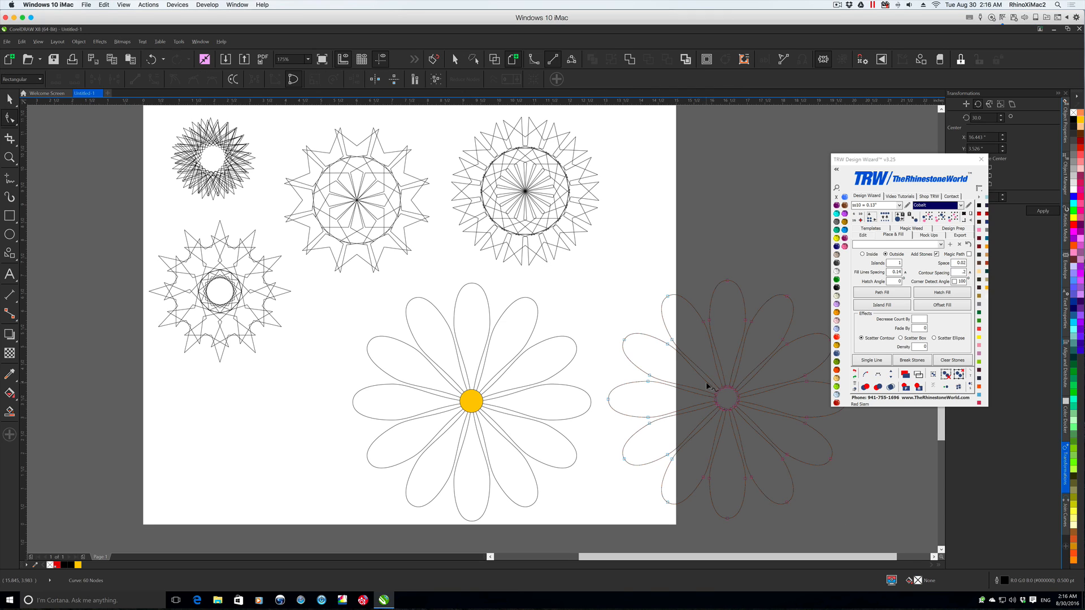
pyautogui.moveTo(760, 449); pyautogui.dragTo(760, 451)
pyautogui.press('Delete')
# - Outline the welded flower with Cobalt stones using an outside Island Fill with 0.2 contour spacing, and move the stones onto the original flower
pyautogui.moveTo(898, 159); pyautogui.dragTo(959, 137)
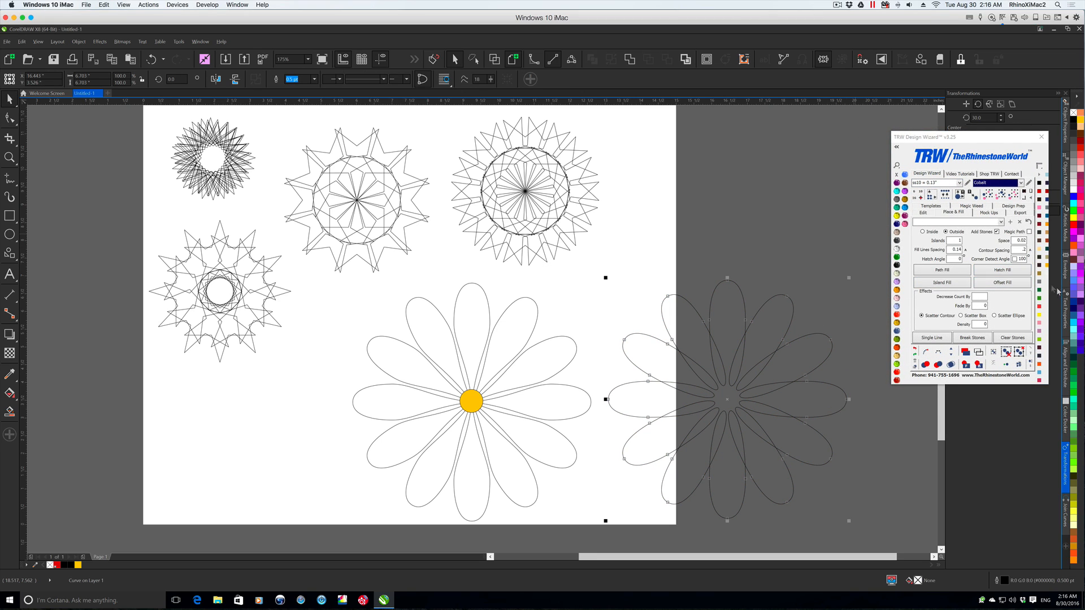
pyautogui.write('.2')
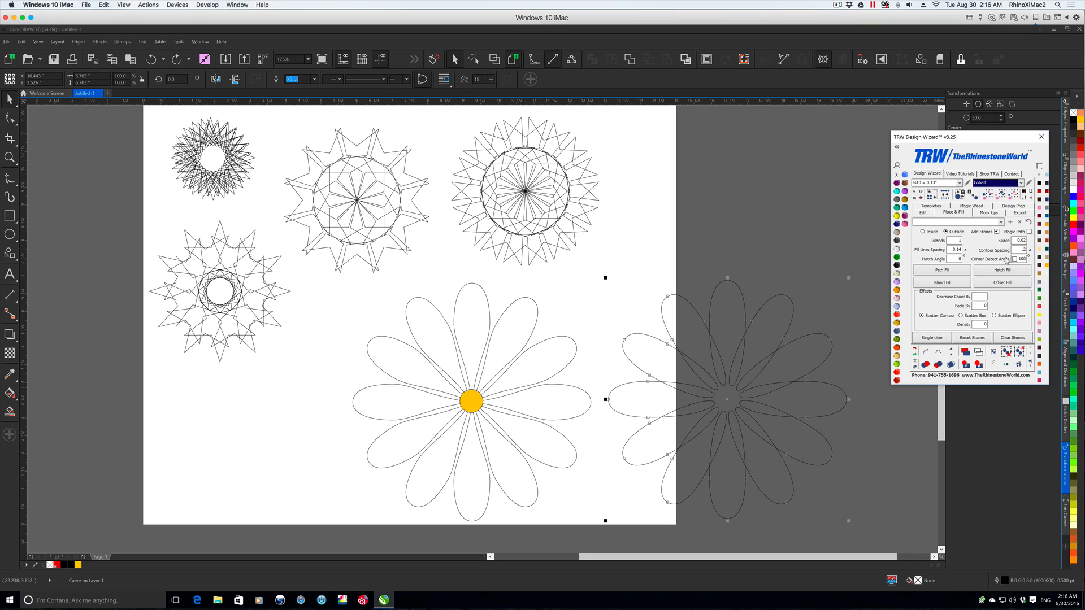
pyautogui.click(943, 283)
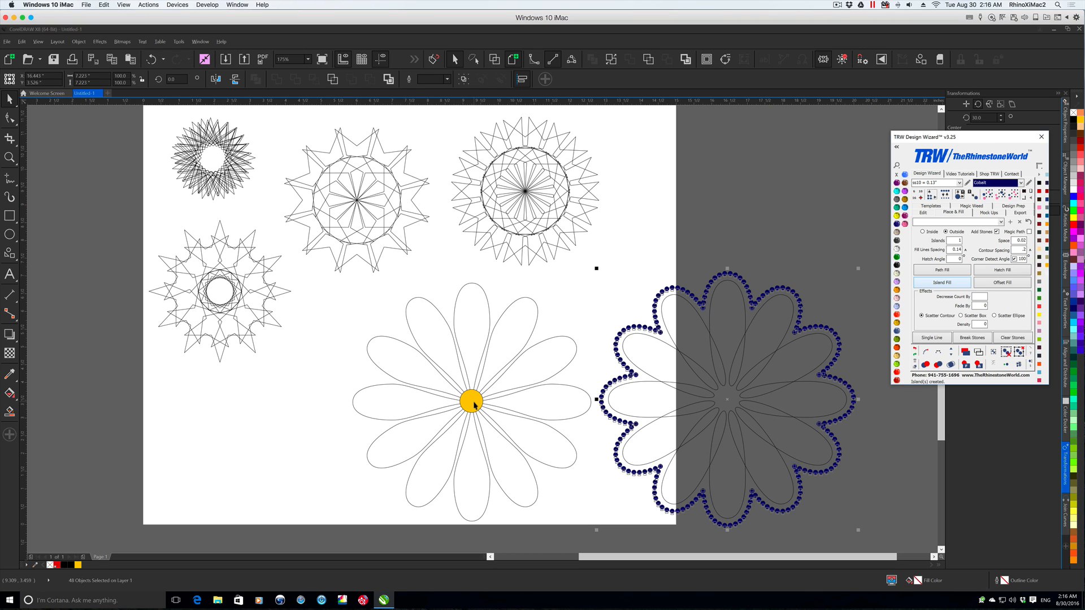
pyautogui.moveTo(706, 295); pyautogui.dragTo(454, 304)
pyautogui.press('Escape')
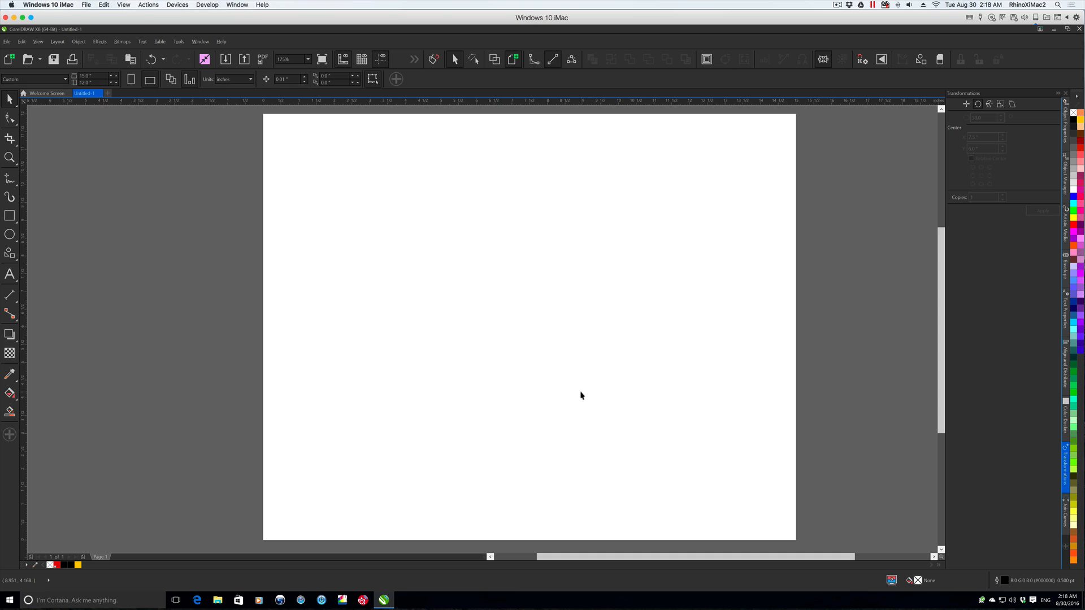
# - Draw a circle near the middle of the empty page and set its width and height to 2.0"
pyautogui.press('F7')
pyautogui.moveTo(462, 278); pyautogui.dragTo(585, 405)
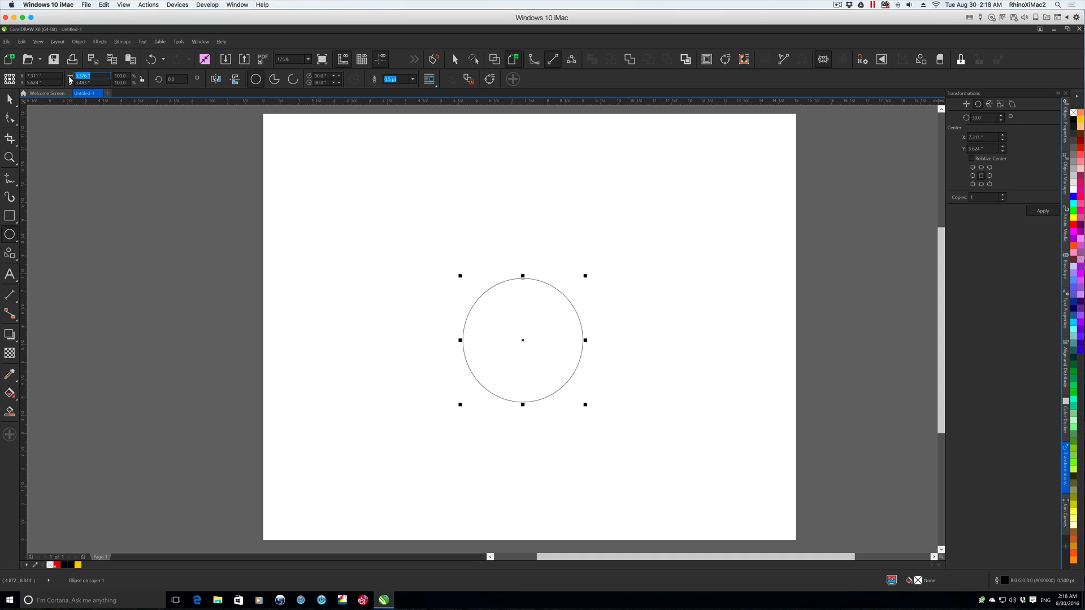
pyautogui.write('2')
pyautogui.press('Tab')
# - Place a copy of the circle 1" to the right so the two overlap, and create their intersection
pyautogui.press('space')
pyautogui.moveTo(523, 341); pyautogui.dragTo(559, 339)
pyautogui.moveTo(436, 258); pyautogui.dragTo(650, 408)
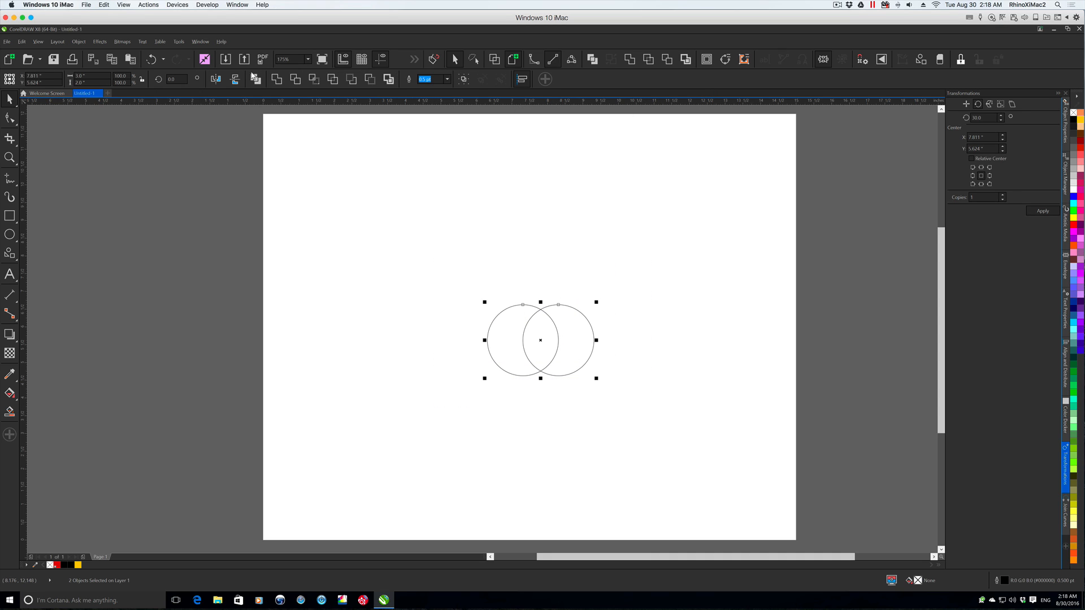
pyautogui.click(79, 42)
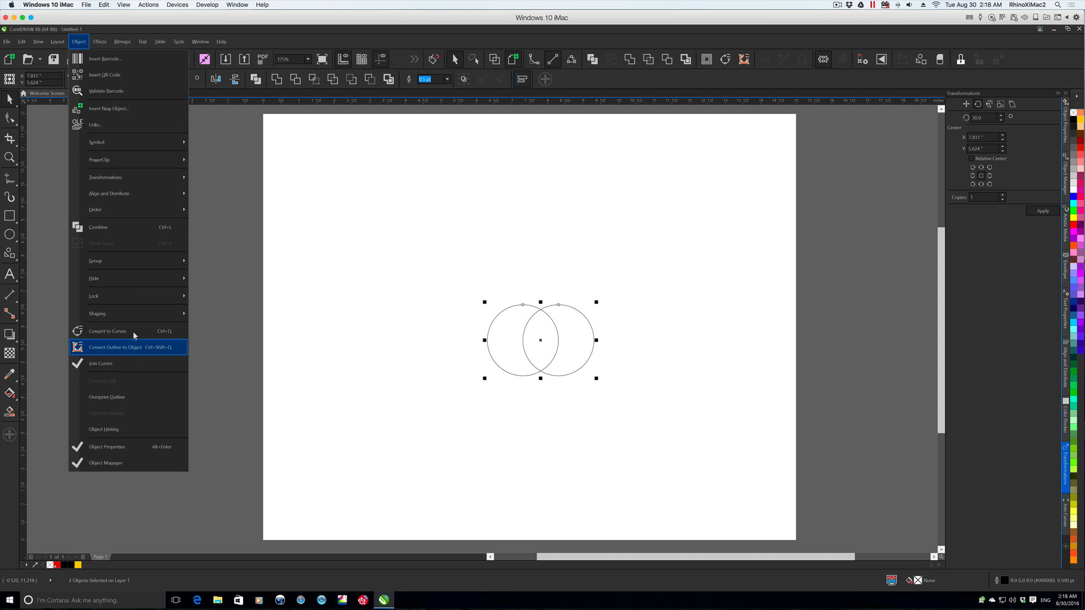
pyautogui.moveTo(136, 317)
pyautogui.click(224, 348)
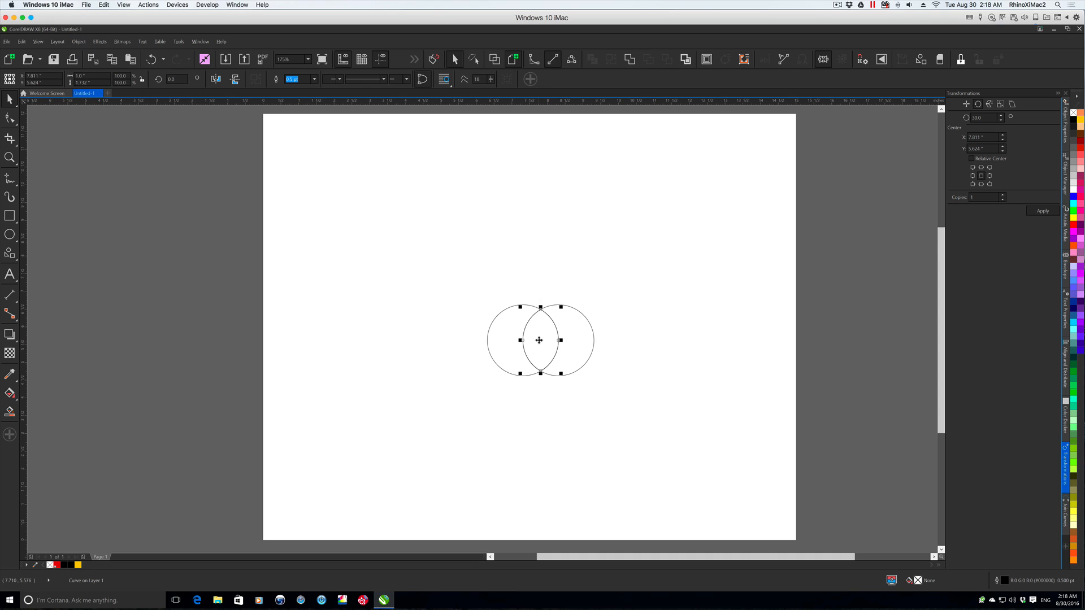
# - Keep only the lens-shaped intersection by deleting both circles, and place it in the page's upper middle
pyautogui.moveTo(540, 340); pyautogui.dragTo(428, 340)
pyautogui.moveTo(475, 291); pyautogui.dragTo(637, 401)
pyautogui.press('Delete')
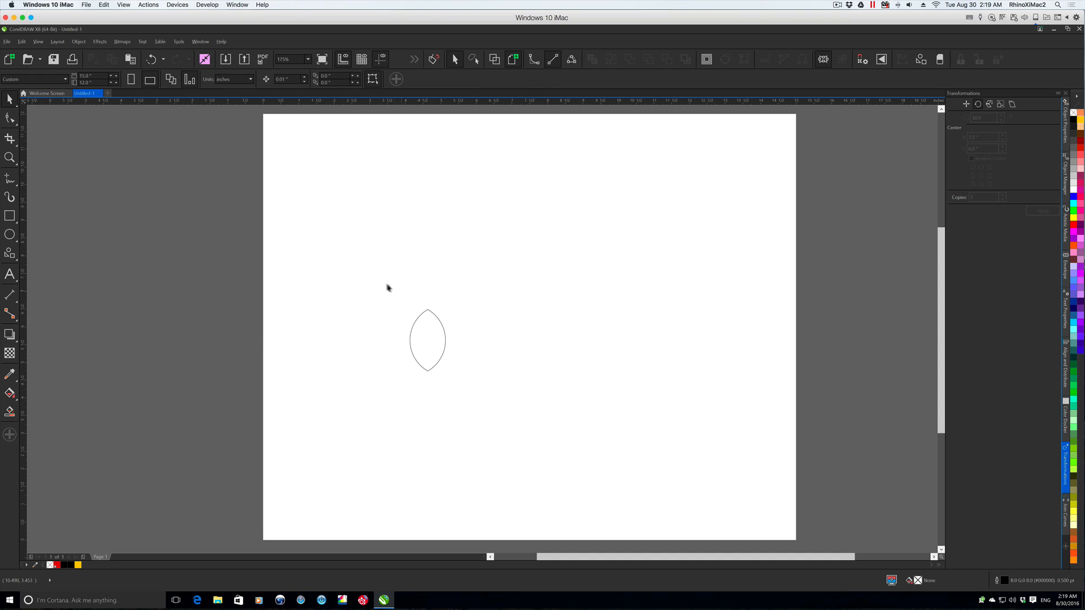
pyautogui.moveTo(431, 340); pyautogui.dragTo(552, 256)
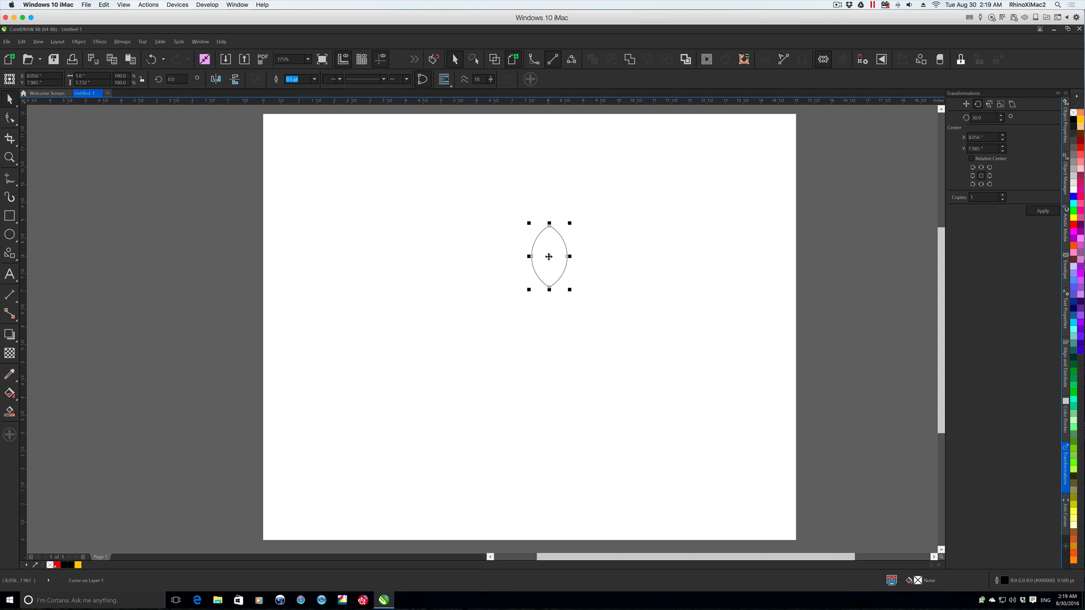
# - Rotate a copy of the lens 180° about its bottom-centre point and select both lenses
pyautogui.click(981, 185)
pyautogui.moveTo(984, 117); pyautogui.dragTo(964, 115)
pyautogui.write('180')
pyautogui.press('Tab')
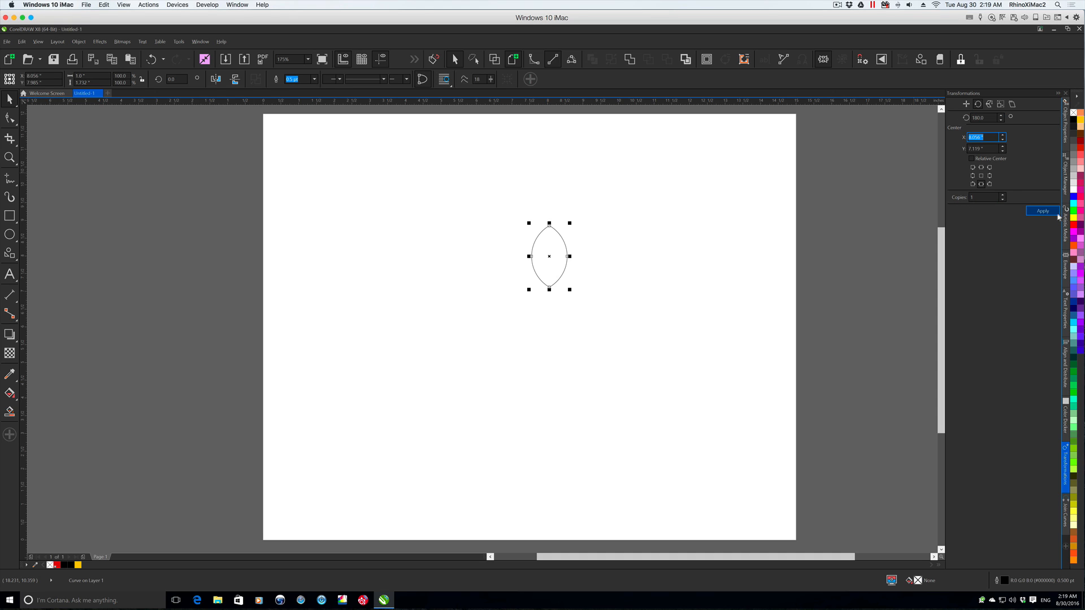
pyautogui.click(1043, 211)
pyautogui.moveTo(482, 195); pyautogui.dragTo(620, 405)
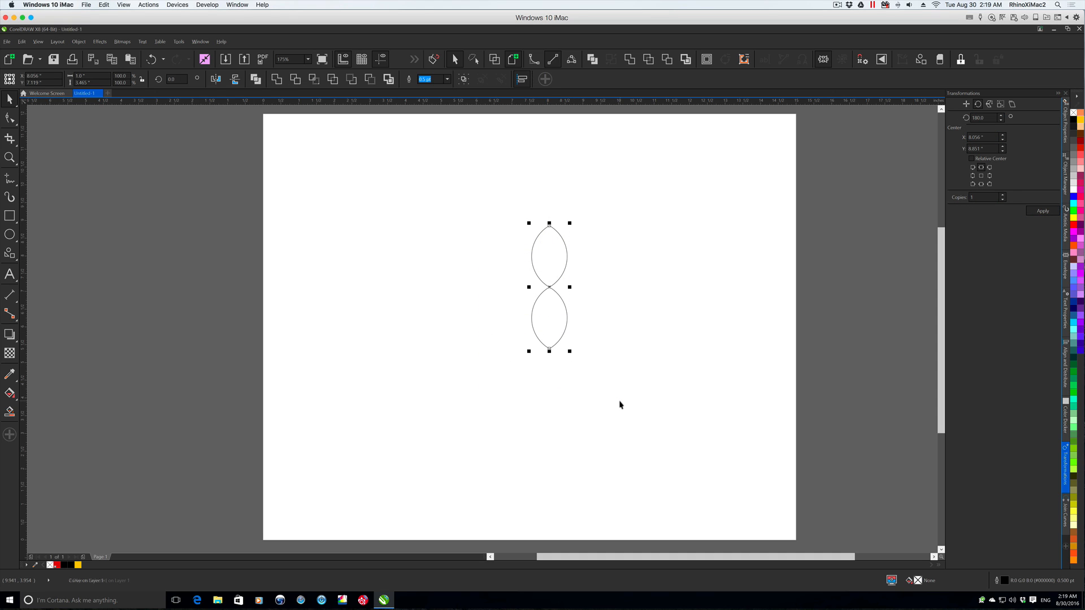
# - Try rotating copies of the two lenses in 30° increments about their shared centre, and undo the rotations
pyautogui.moveTo(987, 118); pyautogui.dragTo(957, 116)
pyautogui.write('30')
pyautogui.press('Tab')
pyautogui.click(981, 175)
pyautogui.click(1049, 211)
pyautogui.click(1049, 210)
pyautogui.click(1049, 210)
pyautogui.click(1048, 210)
pyautogui.click(1049, 211)
pyautogui.click(1049, 211)
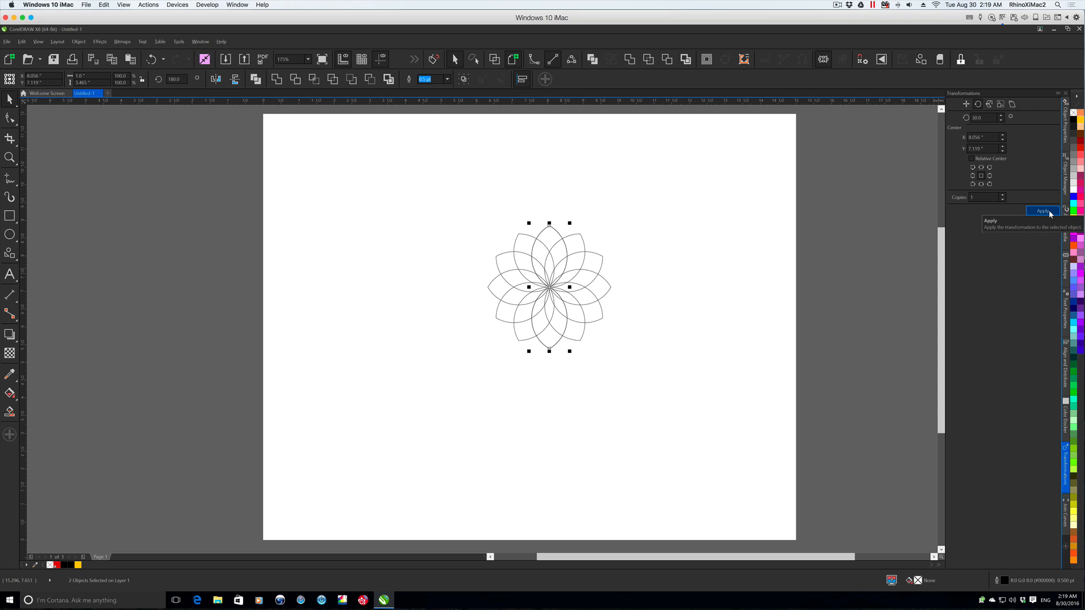
pyautogui.hotkey('ctrl', 'z')
pyautogui.hotkey('ctrl', 'z')
pyautogui.hotkey('ctrl', 'z')
pyautogui.hotkey('ctrl', 'z')
pyautogui.hotkey('ctrl', 'z')
pyautogui.hotkey('ctrl', 'z')
# - Try rotating copies of the two lenses in 15° increments about their shared centre, and undo the rotations
pyautogui.write('15')
pyautogui.click(1042, 211)
pyautogui.click(1042, 211)
pyautogui.click(1042, 211)
pyautogui.click(1041, 210)
pyautogui.click(1042, 211)
pyautogui.click(1042, 211)
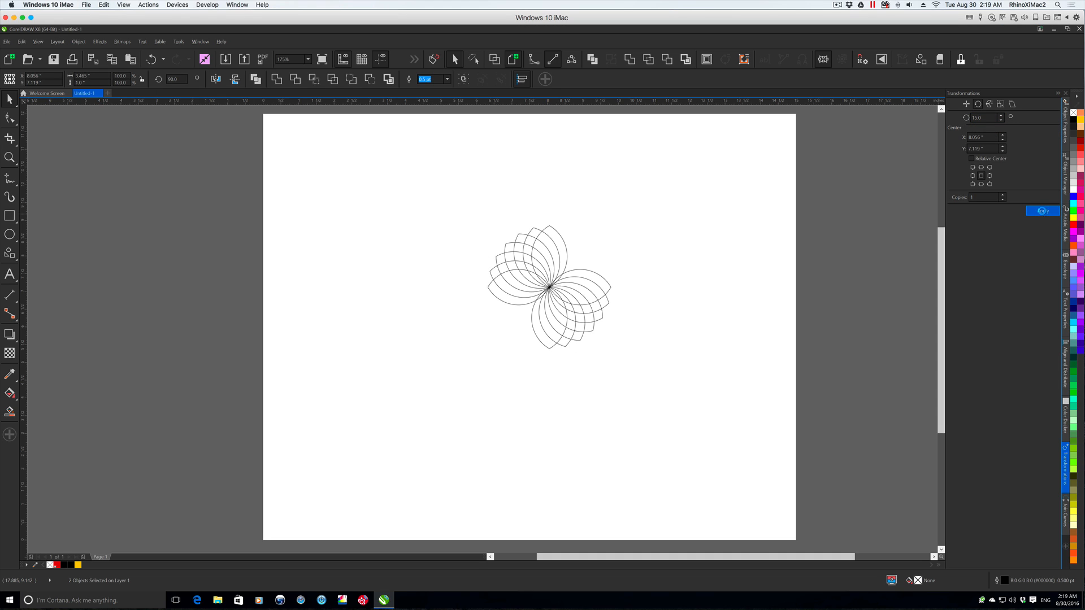
pyautogui.click(1042, 211)
pyautogui.click(1042, 211)
pyautogui.click(1041, 211)
pyautogui.click(1042, 210)
pyautogui.click(1042, 211)
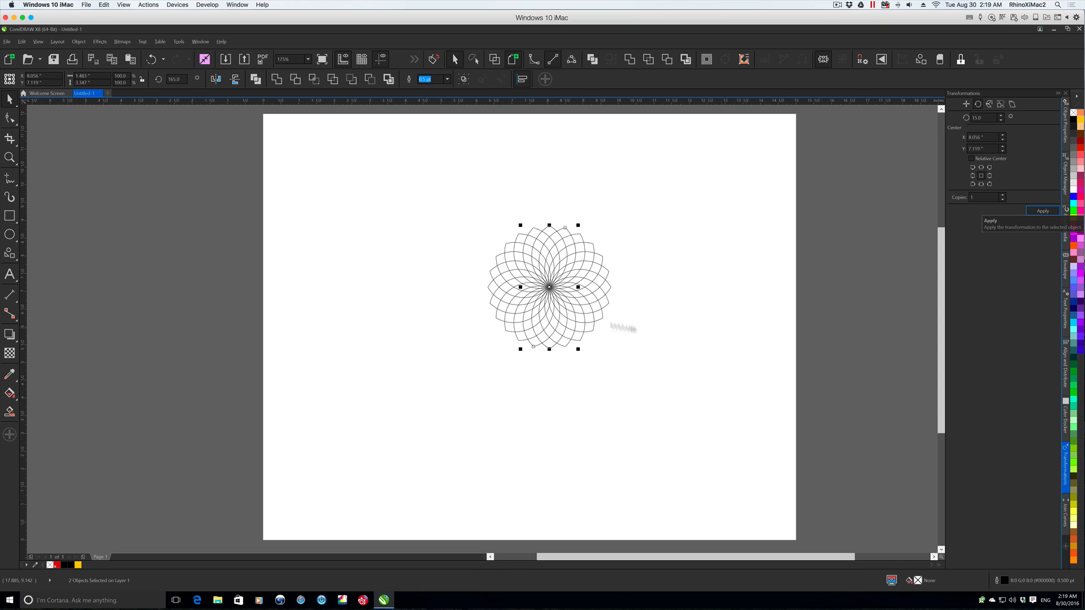
pyautogui.hotkey('ctrl', 'z')
pyautogui.hotkey('ctrl', 'z')
pyautogui.hotkey('ctrl', 'z')
pyautogui.hotkey('ctrl', 'z')
pyautogui.hotkey('ctrl', 'z')
pyautogui.hotkey('ctrl', 'z')
pyautogui.hotkey('ctrl', 'z')
pyautogui.hotkey('ctrl', 'z')
pyautogui.hotkey('ctrl', 'z')
pyautogui.hotkey('ctrl', 'z')
pyautogui.hotkey('ctrl', 'z')
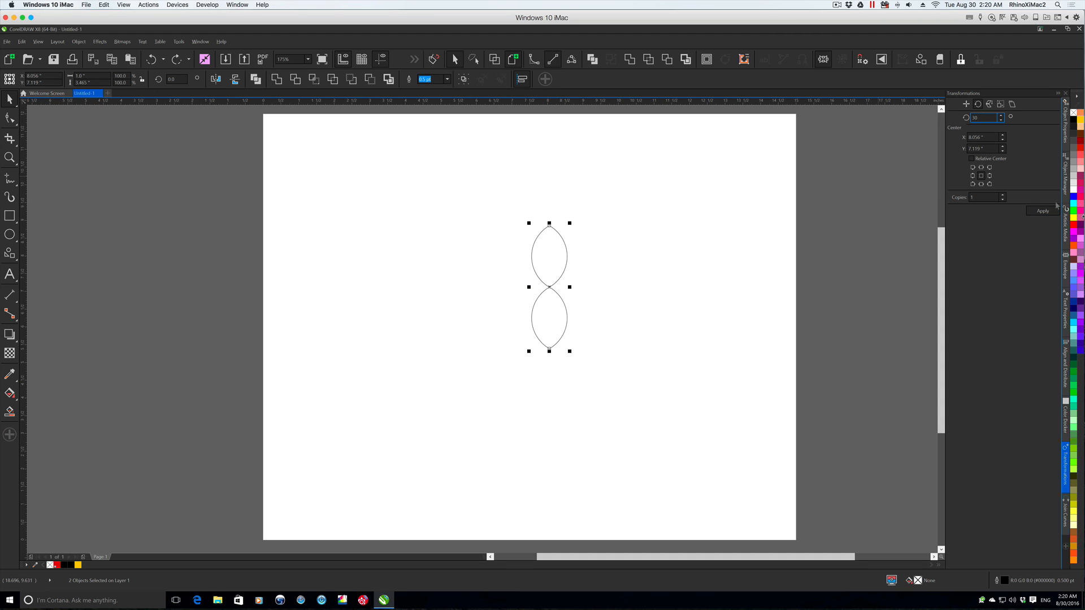
# - Rotate copies of the two lenses in 30° increments about their shared centre to complete a twelve-petal flower
pyautogui.click(1043, 211)
pyautogui.click(1043, 211)
pyautogui.click(1045, 212)
pyautogui.click(1044, 213)
pyautogui.click(1044, 213)
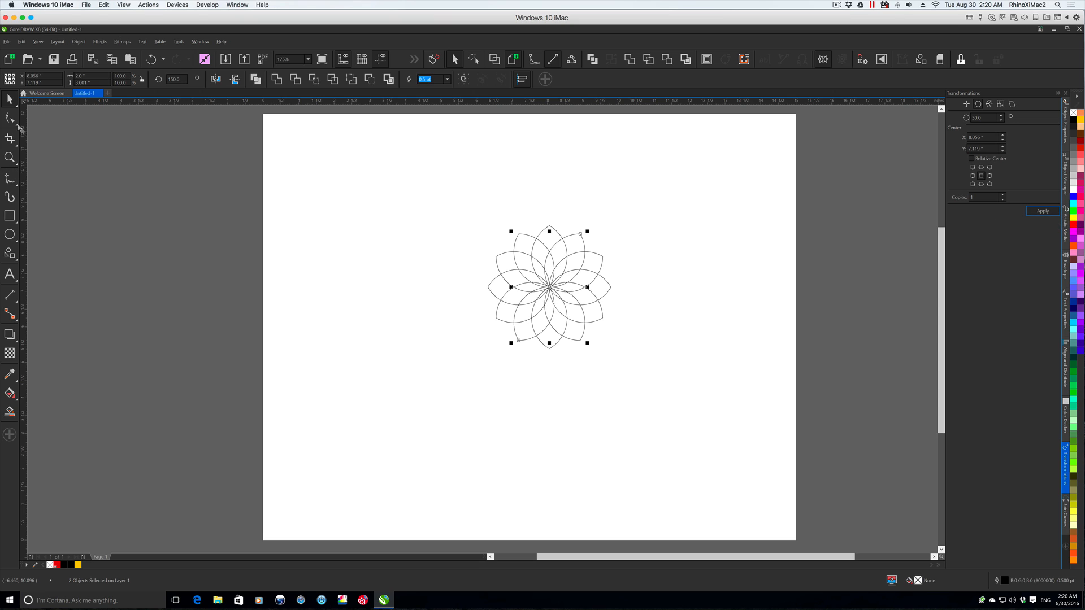
# - Select all the petals of the flower and set their overall size to 4" by 4"
pyautogui.doubleClick(9, 99)
pyautogui.moveTo(89, 75); pyautogui.dragTo(64, 80)
pyautogui.write('4')
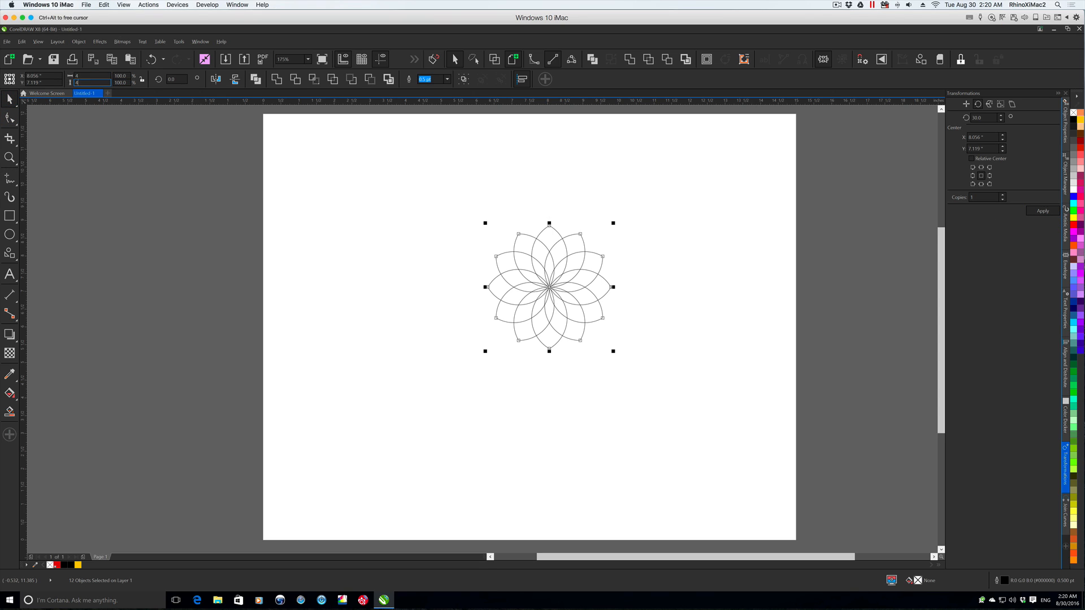
pyautogui.press('Return')
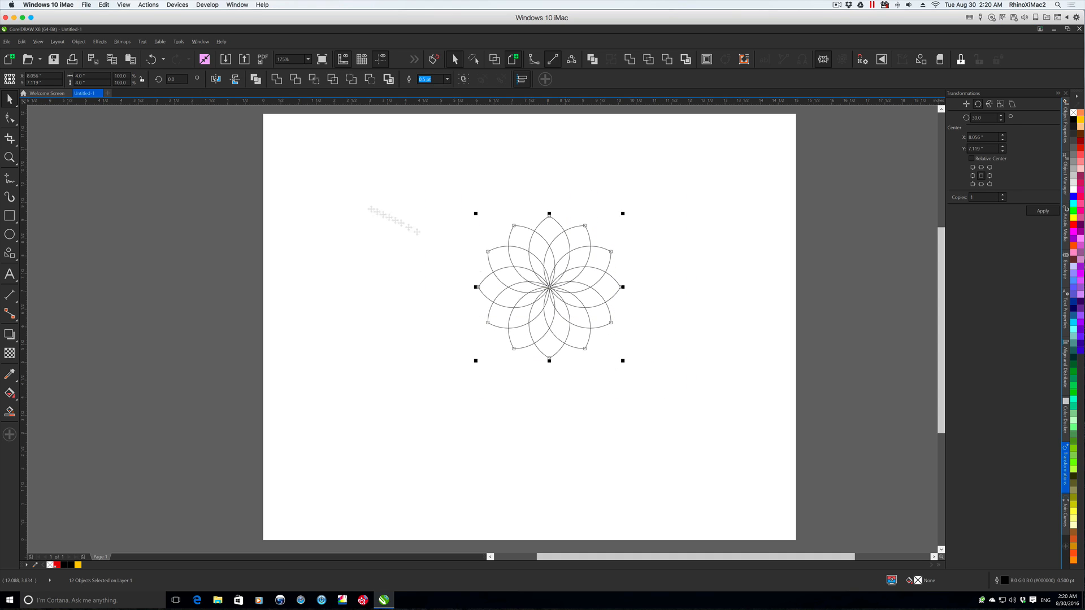
# - Try centring the ungrouped petals on the page, and undo the alignment
pyautogui.click(22, 41)
pyautogui.moveTo(77, 41)
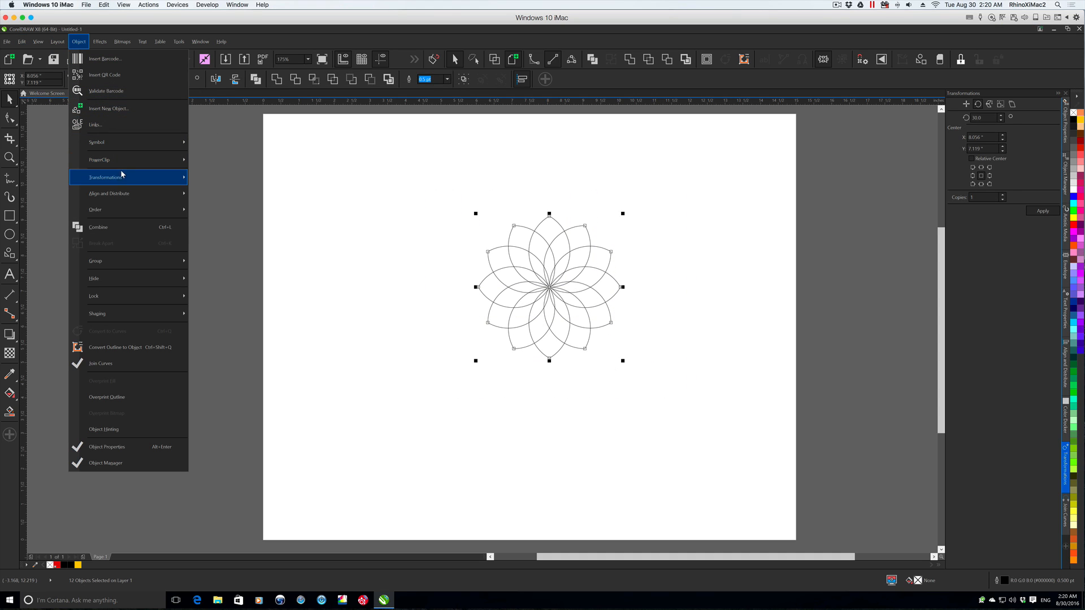
pyautogui.moveTo(127, 192)
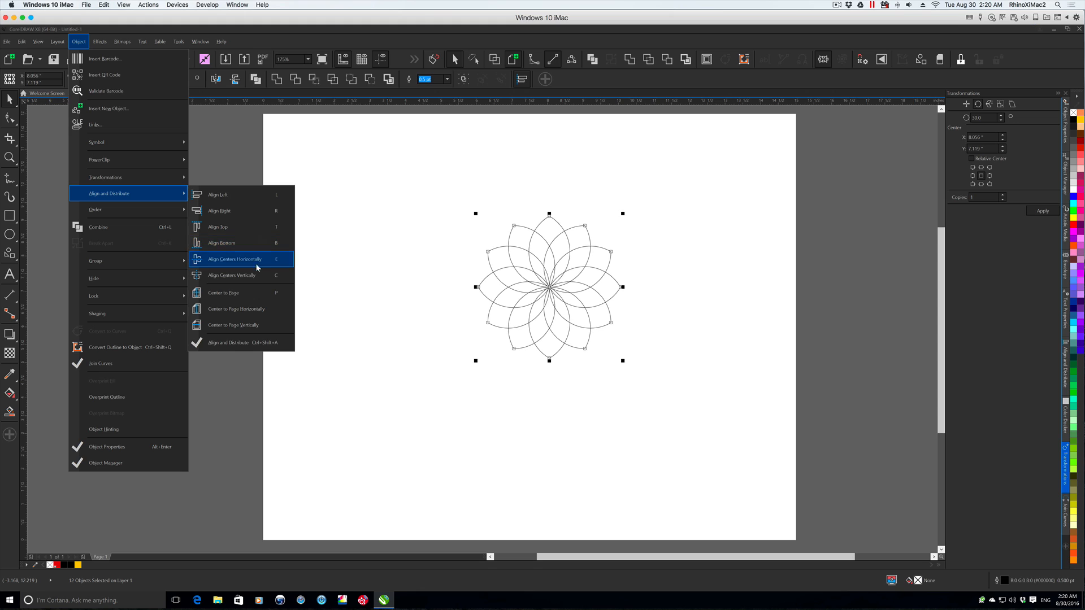
pyautogui.click(257, 293)
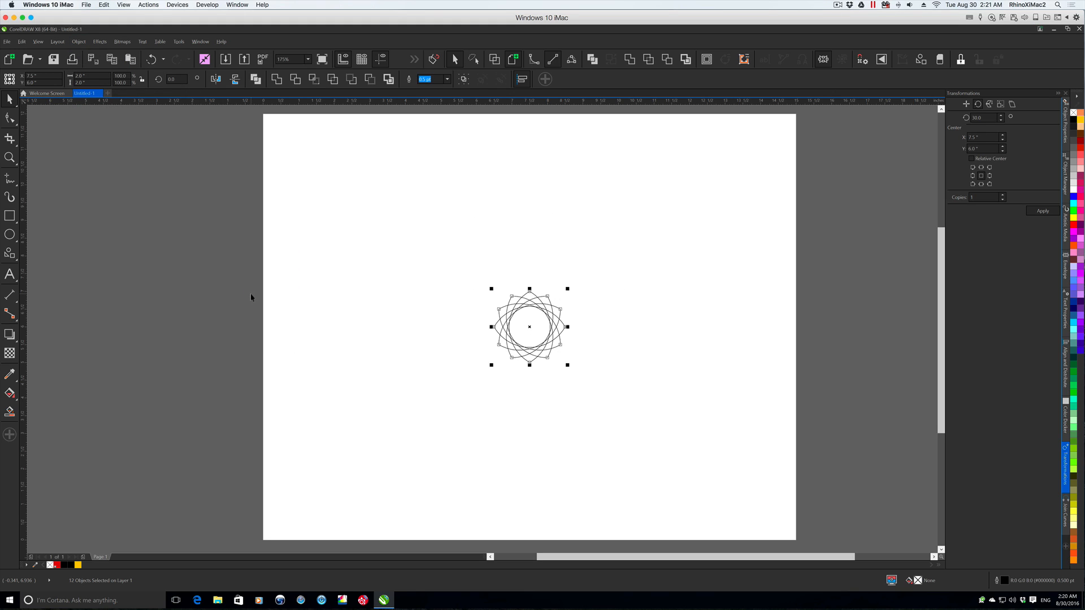
pyautogui.hotkey('ctrl', 'z')
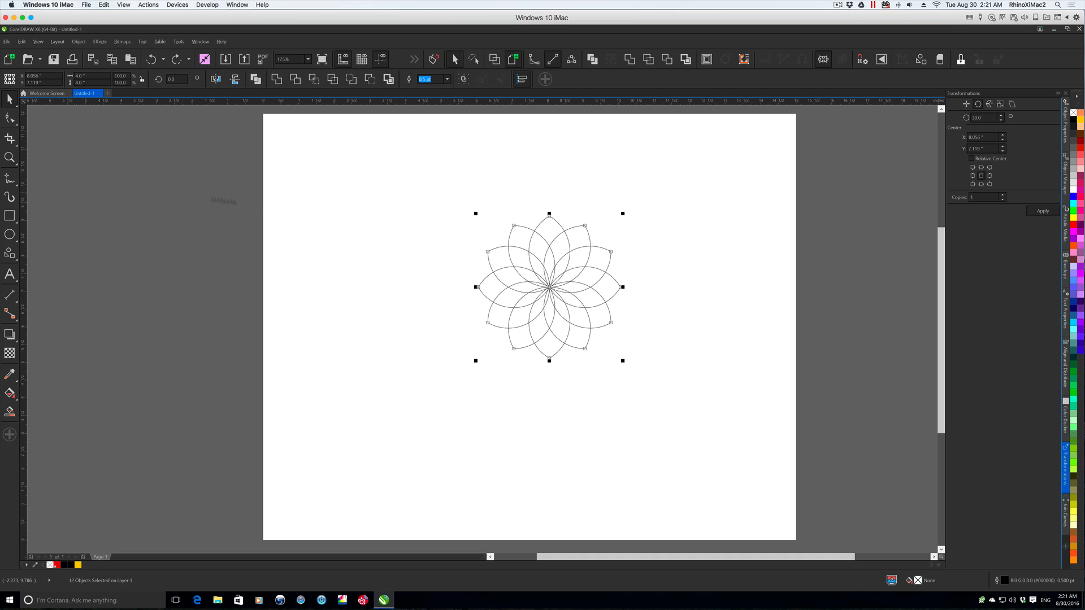
# - Group the twelve petals and centre the group on the page
pyautogui.rightClick(534, 234)
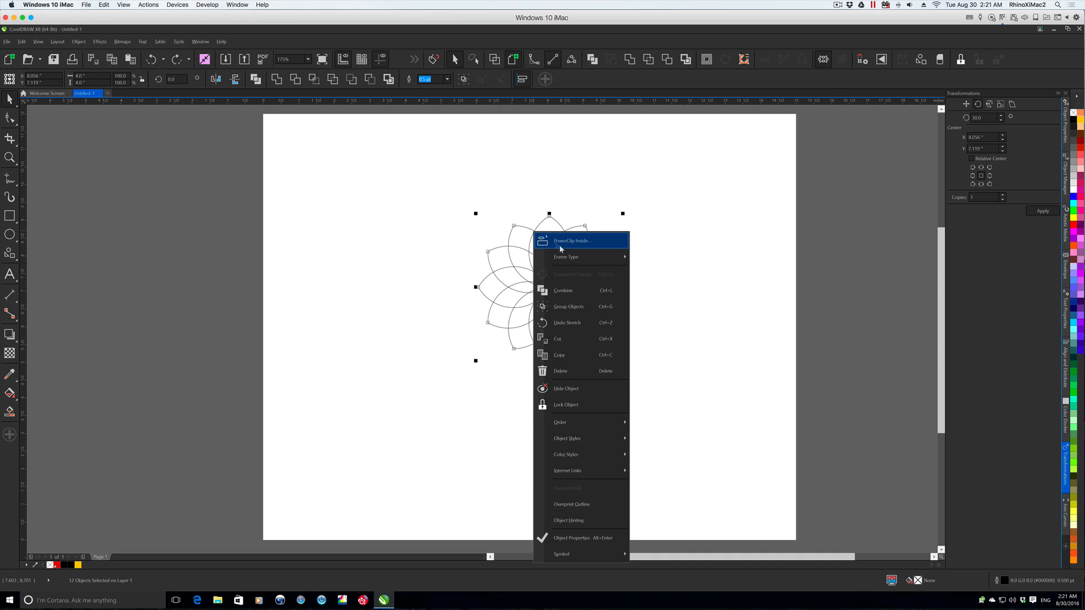
pyautogui.click(572, 304)
pyautogui.hotkey('ctrl', 'g')
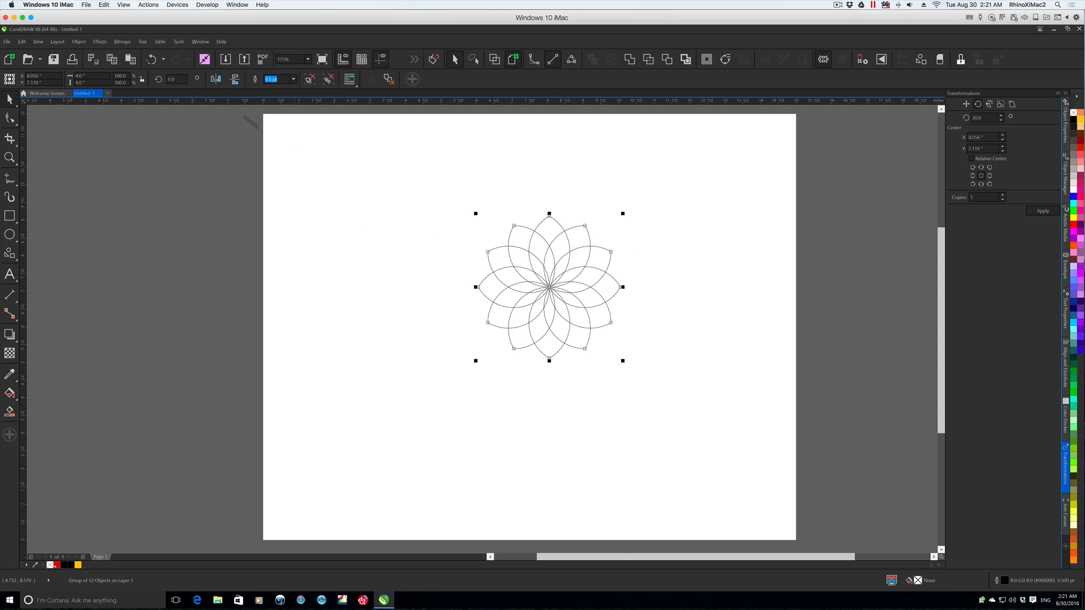
pyautogui.click(78, 42)
pyautogui.moveTo(145, 193)
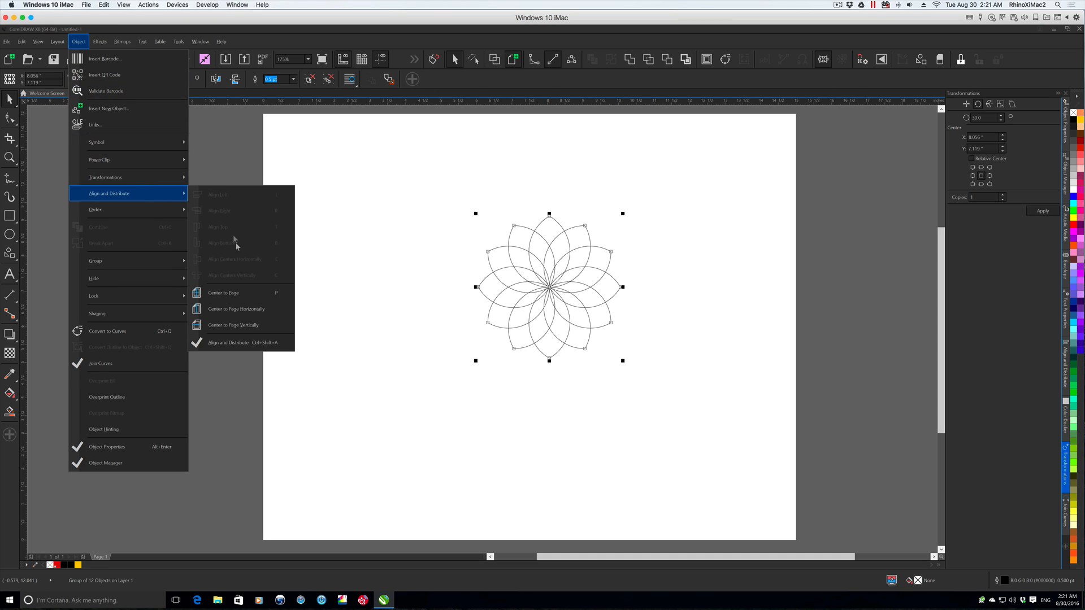
pyautogui.click(239, 293)
pyautogui.hotkey('ctrl', 'z')
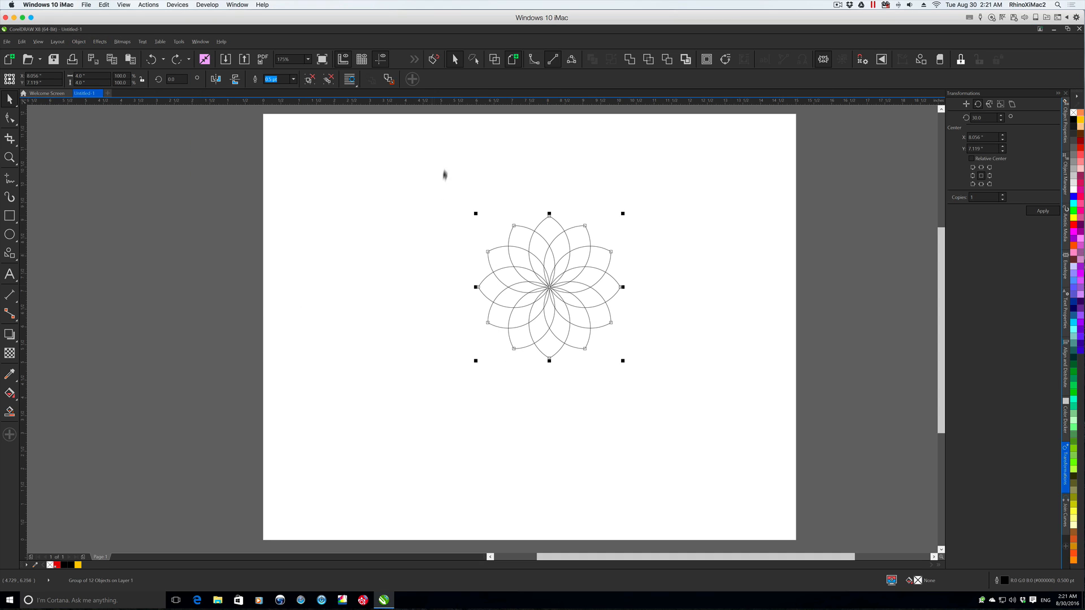
pyautogui.hotkey('ctrl', 'shift', 'z')
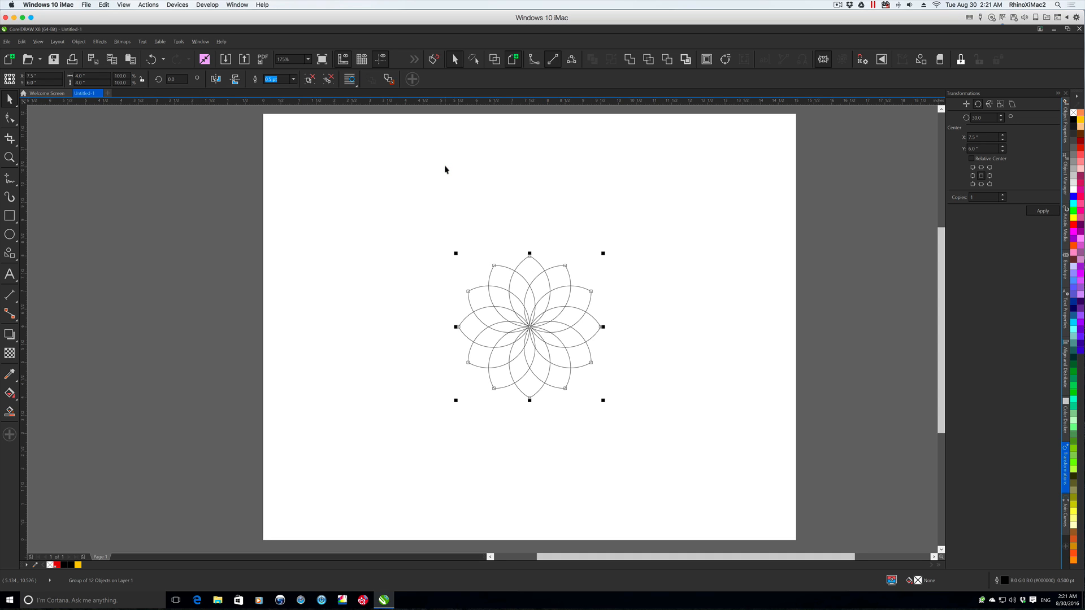
# - Scale the grouped flower to 125%
pyautogui.moveTo(359, 220); pyautogui.dragTo(626, 434)
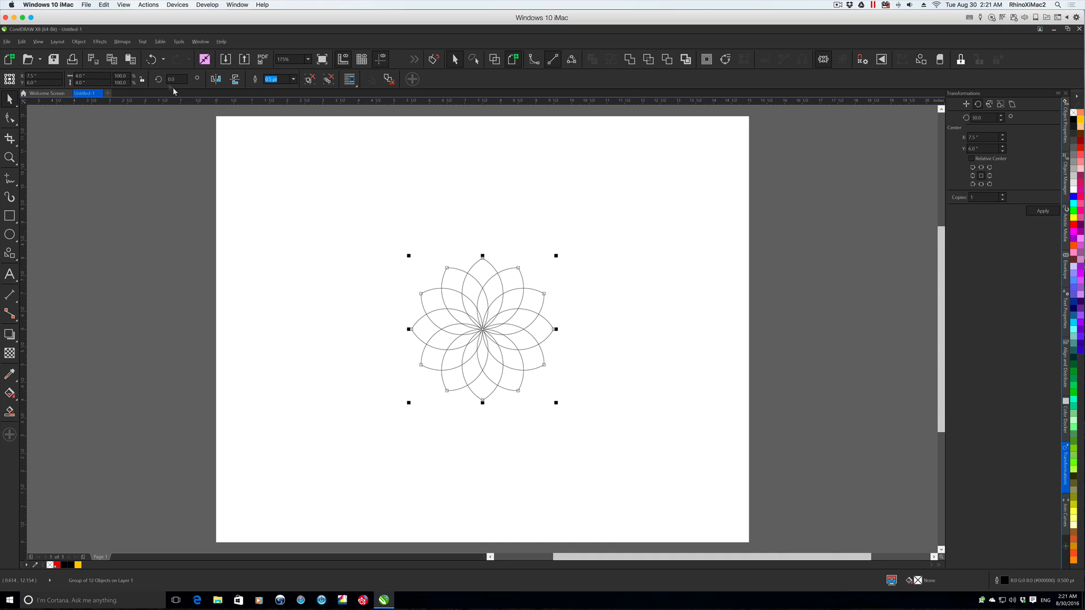
pyautogui.click(120, 76)
pyautogui.write('125')
pyautogui.press('Return')
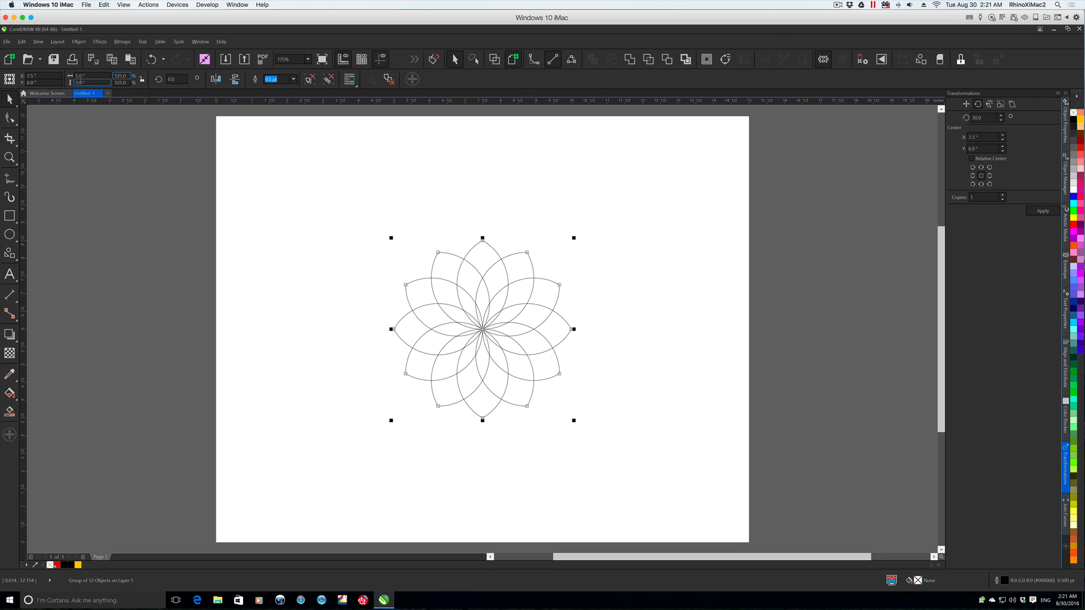
# - Draw a 2" by 2" circle over the flower and centre it on the page
pyautogui.click(79, 230)
pyautogui.click(6, 236)
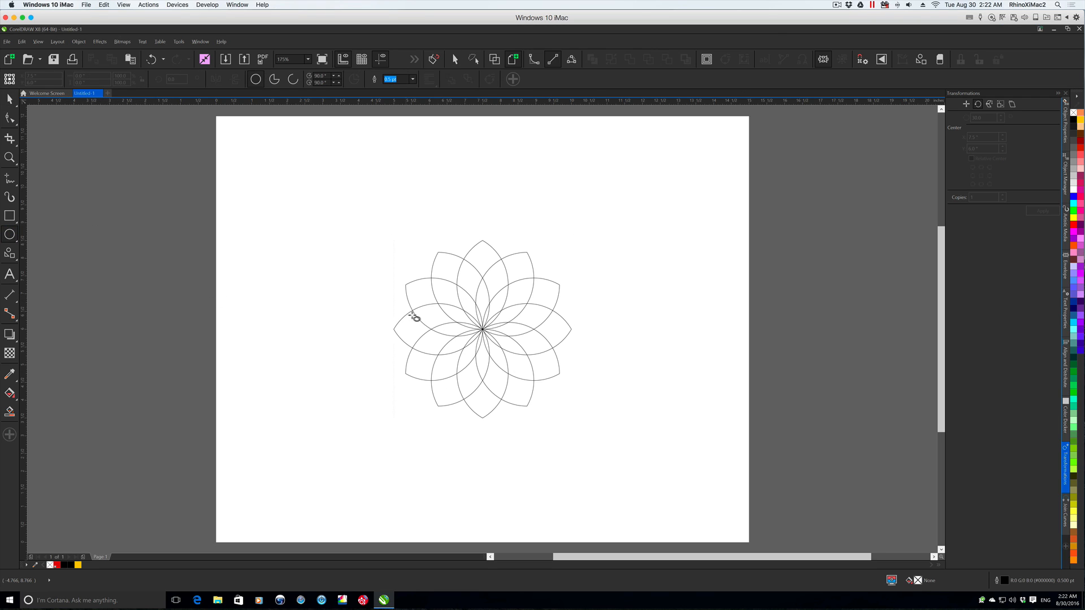
pyautogui.moveTo(482, 329); pyautogui.dragTo(526, 366)
pyautogui.click(79, 76)
pyautogui.write('2')
pyautogui.press('Tab')
pyautogui.press('p')
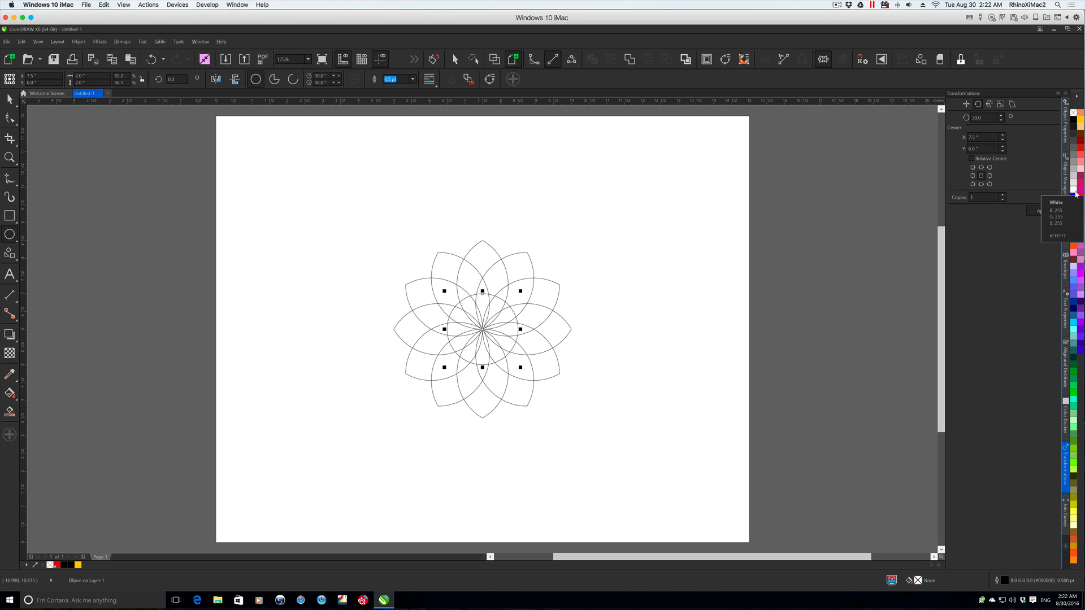
# - Remove the circle's outline and give it an elliptical fountain fill
pyautogui.rightClick(1074, 113)
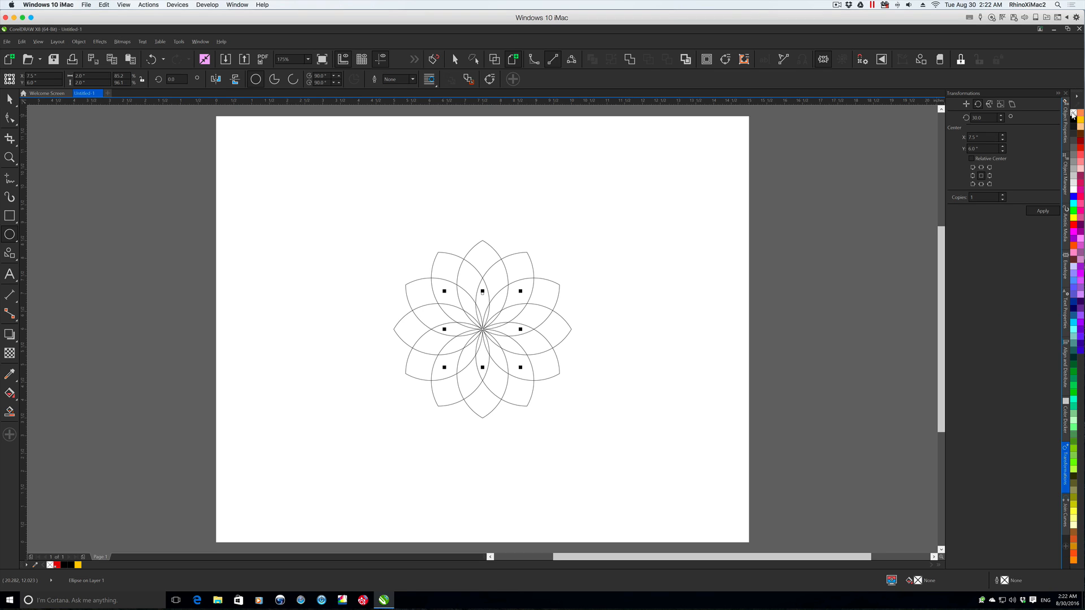
pyautogui.click(10, 396)
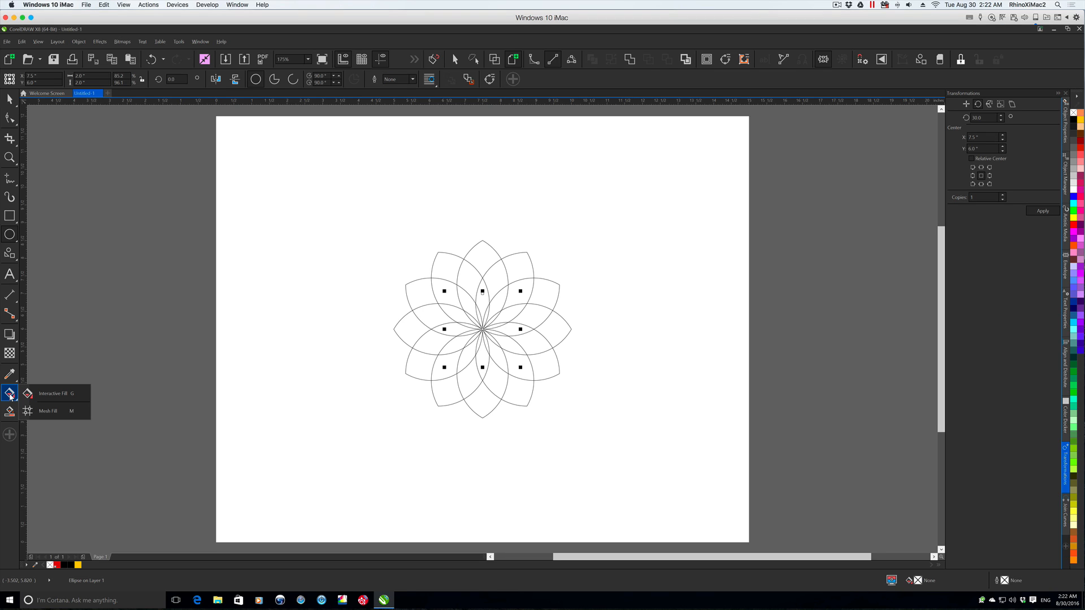
pyautogui.click(39, 394)
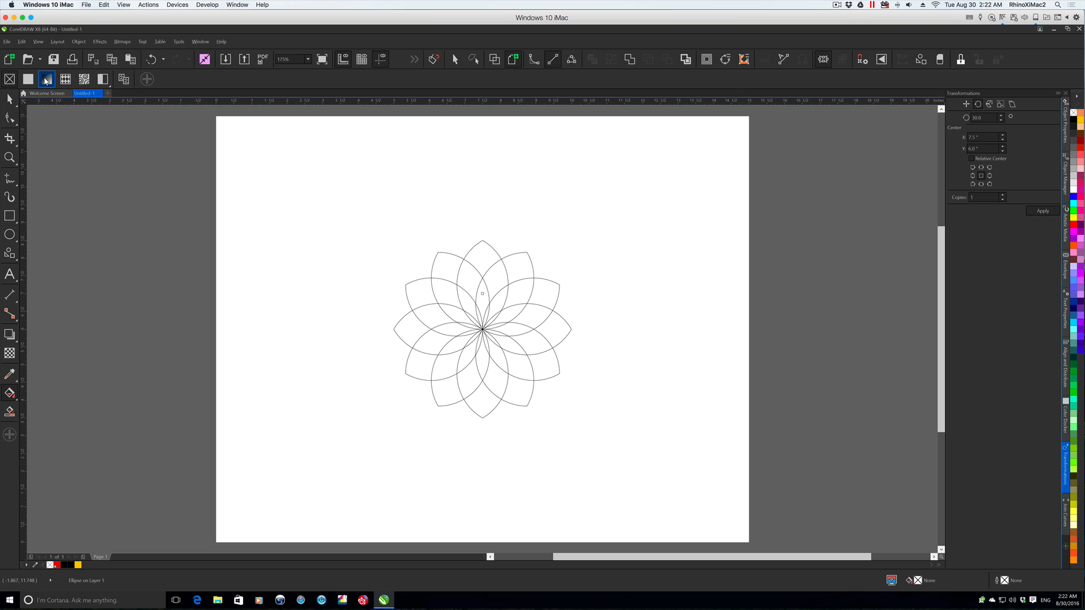
pyautogui.click(47, 81)
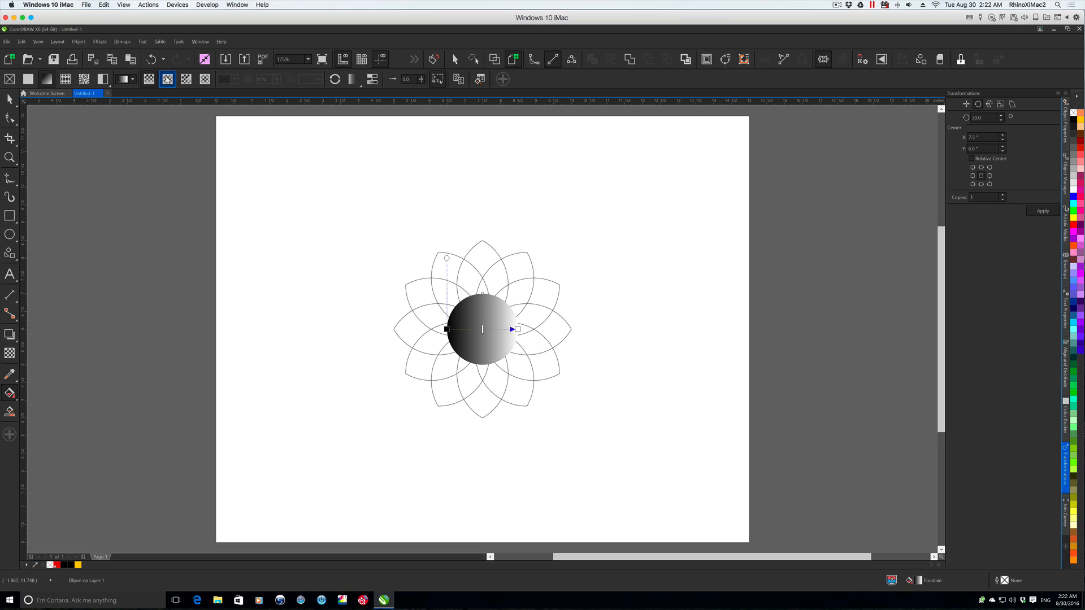
pyautogui.click(167, 79)
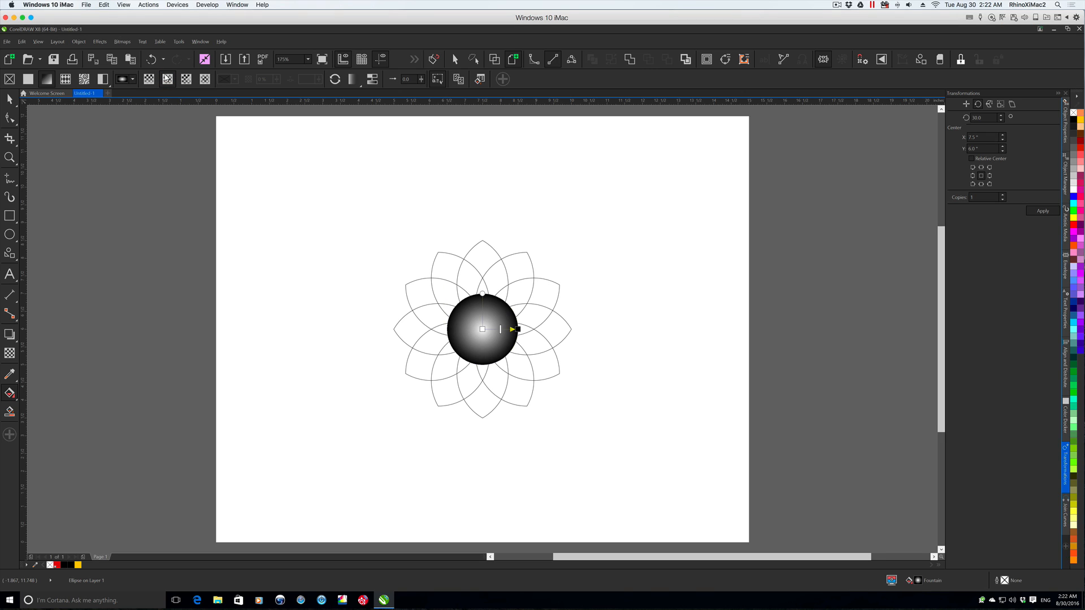
# - Set the outer colour of the circle's fountain fill to blue, RGB 63, 106, 181
pyautogui.click(518, 329)
pyautogui.click(501, 338)
pyautogui.moveTo(550, 429)
pyautogui.mouseDown()
pyautogui.moveTo(549, 403)
pyautogui.moveTo(531, 393)
pyautogui.moveTo(548, 391)
pyautogui.moveTo(522, 392)
pyautogui.mouseUp()
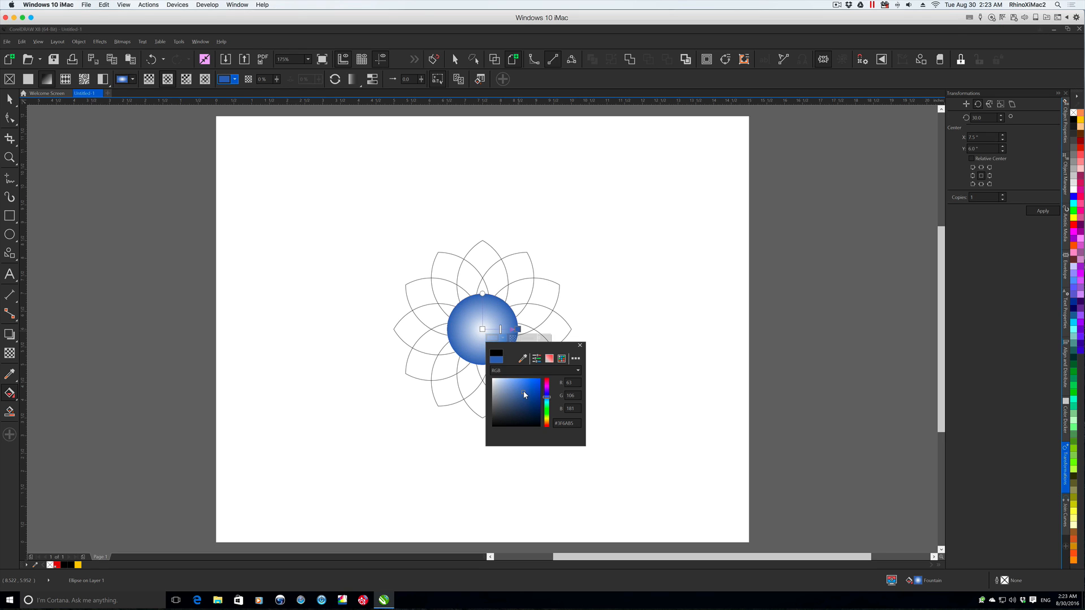
pyautogui.click(580, 345)
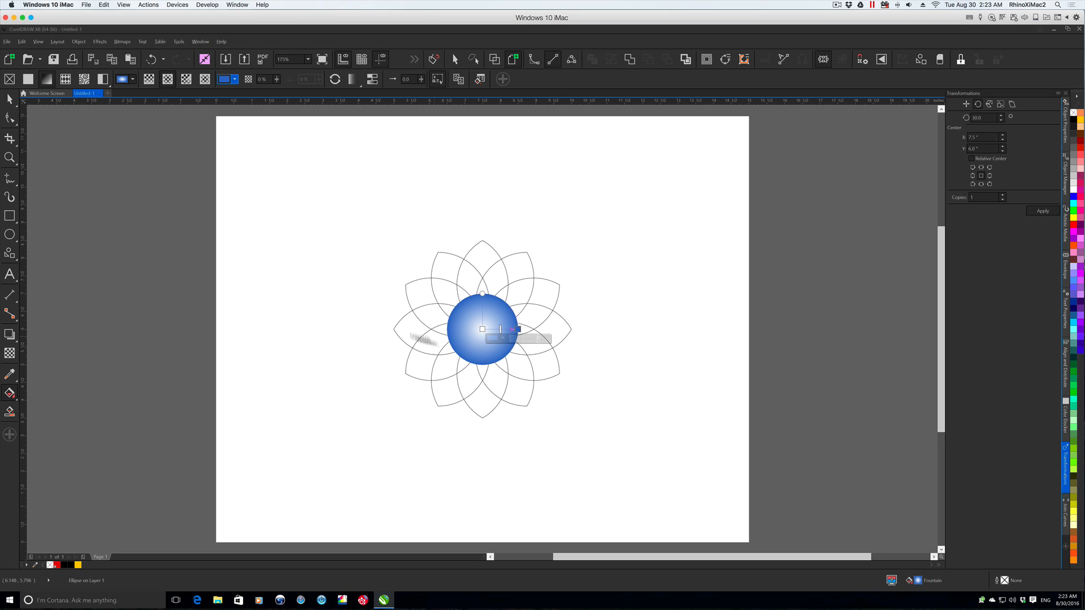
# - Send the blue circle behind the flower's petal lines and deselect it
pyautogui.press('space')
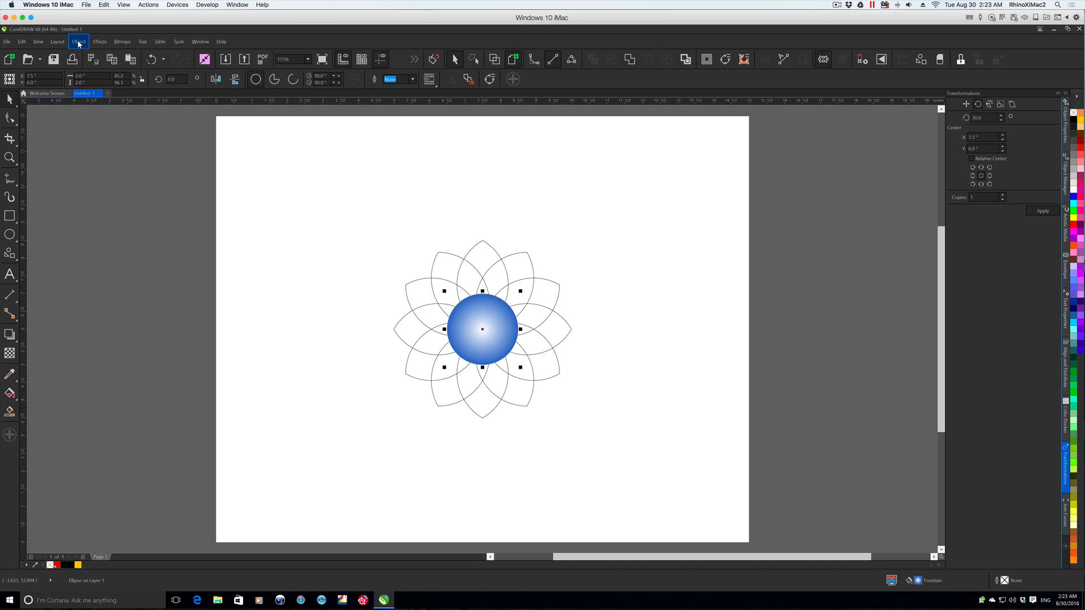
pyautogui.click(79, 43)
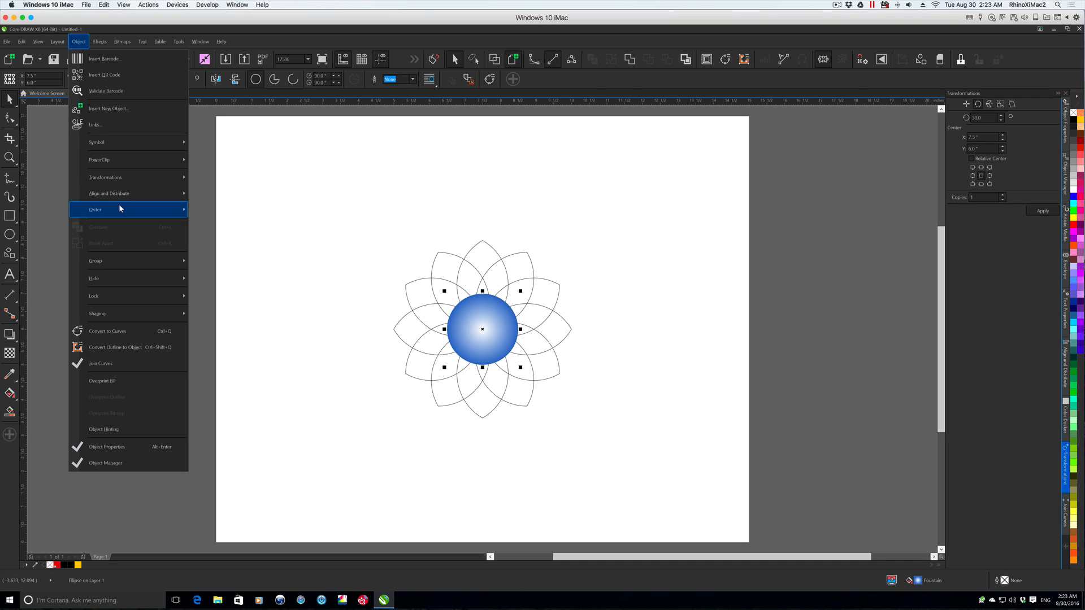
pyautogui.moveTo(120, 209)
pyautogui.click(223, 236)
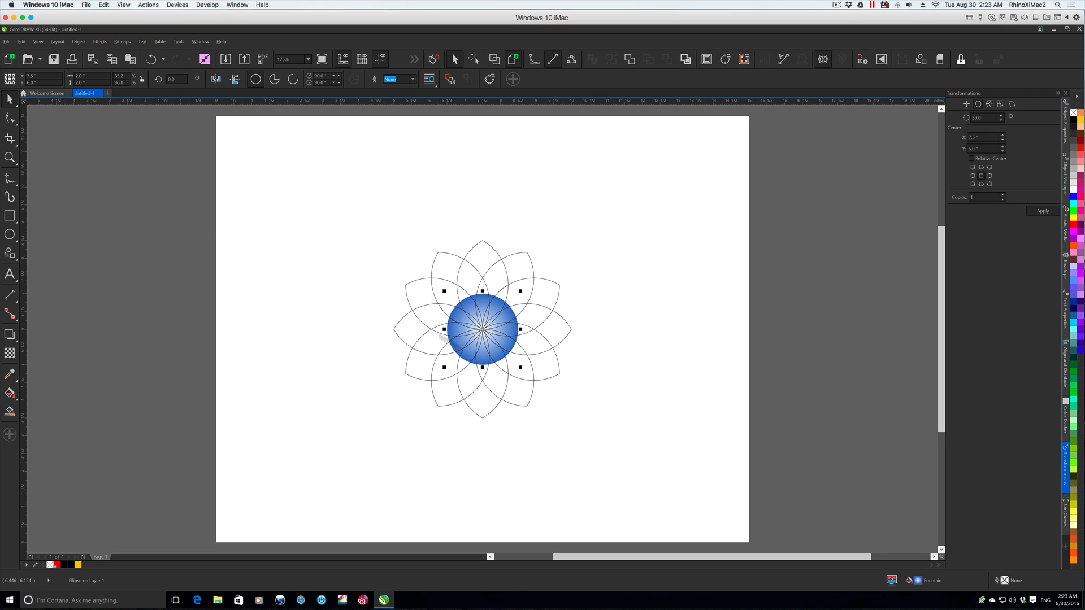
pyautogui.click(341, 286)
# - Draw a small circle outward from the flower's centre and set its width and height to 0.5"
pyautogui.press('F7')
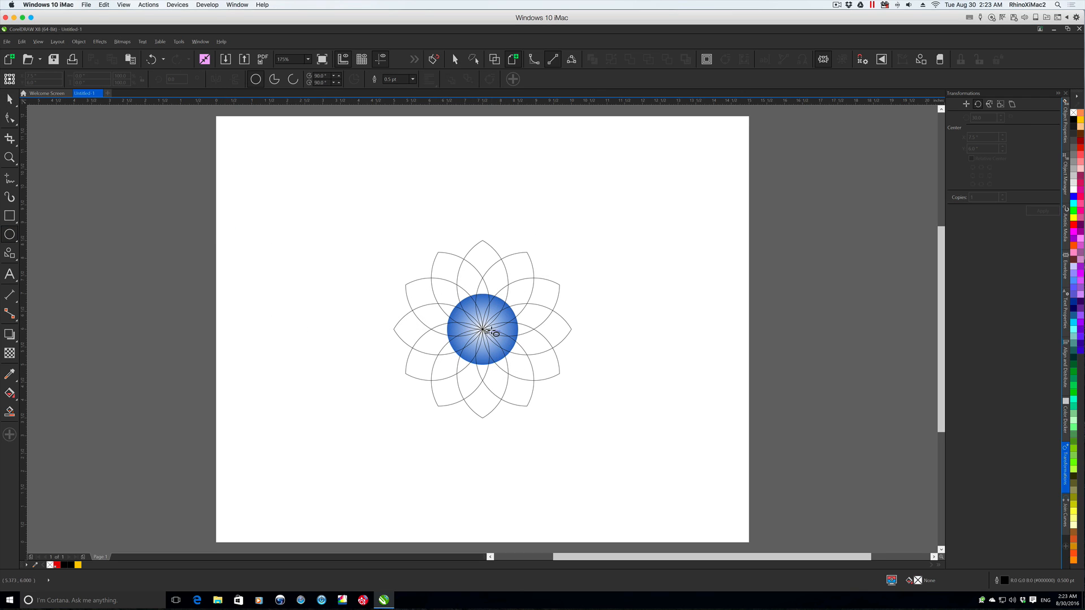
pyautogui.moveTo(484, 330); pyautogui.dragTo(496, 343)
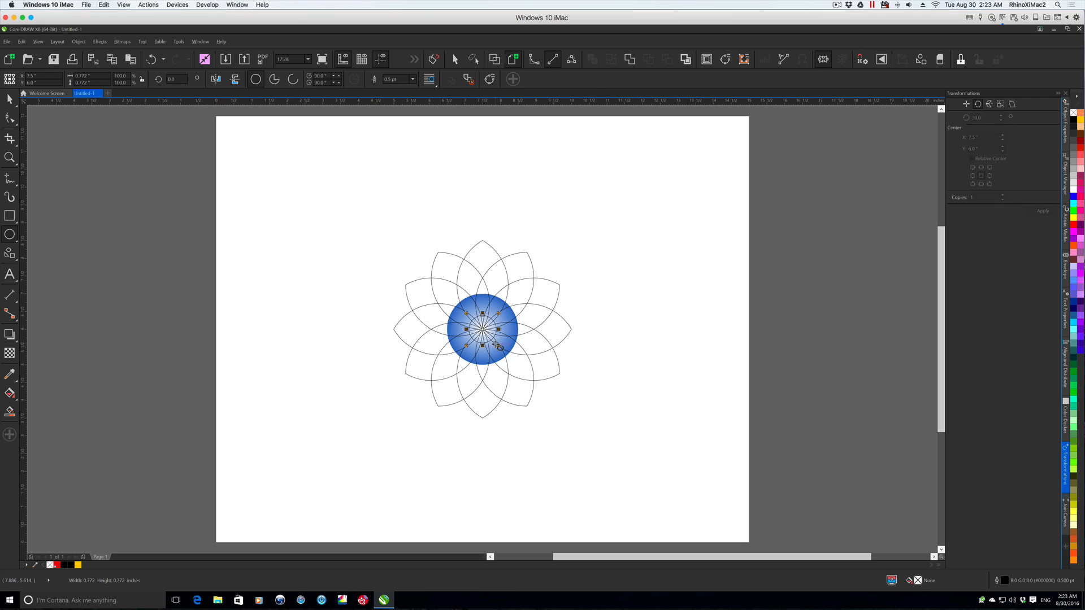
pyautogui.moveTo(96, 76); pyautogui.dragTo(57, 77)
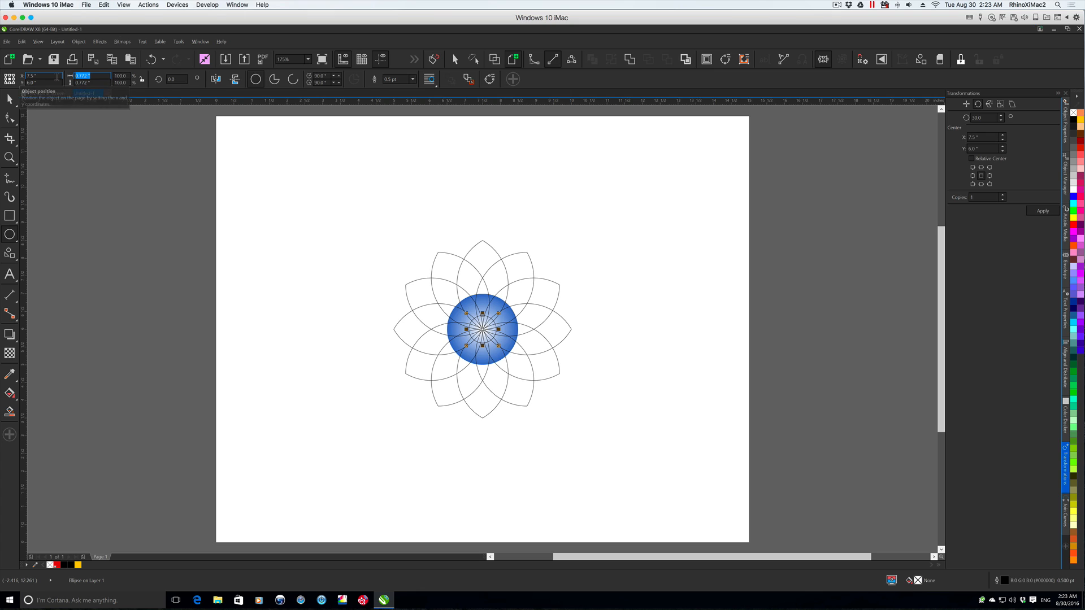
pyautogui.write('.5')
pyautogui.press('Tab')
pyautogui.write('.')
pyautogui.press('Return')
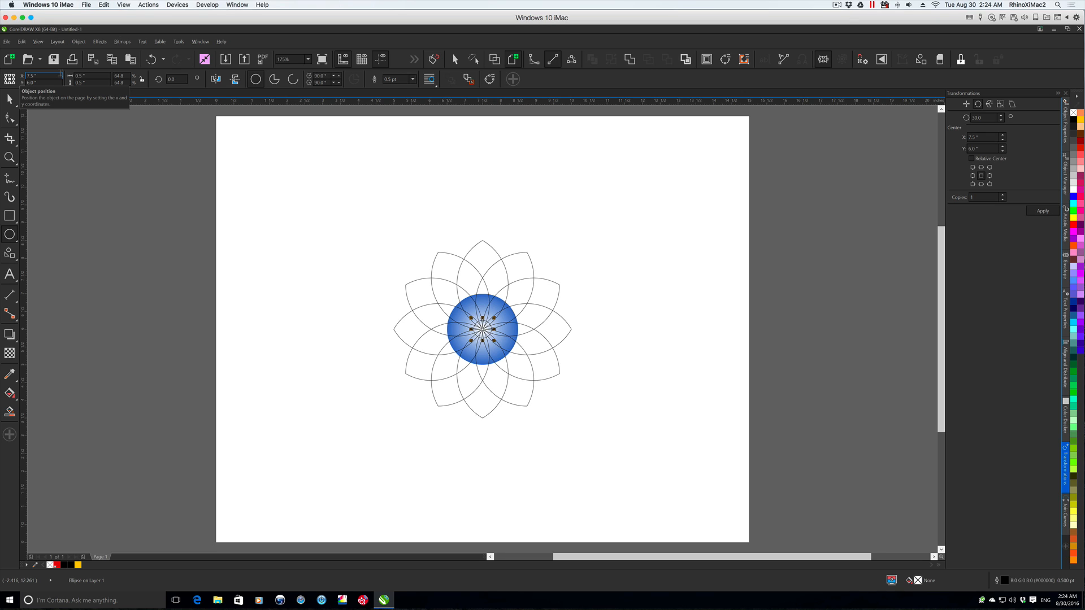
# - Remove the small centre circle's outline and give it an elliptical fountain fill
pyautogui.rightClick(1073, 112)
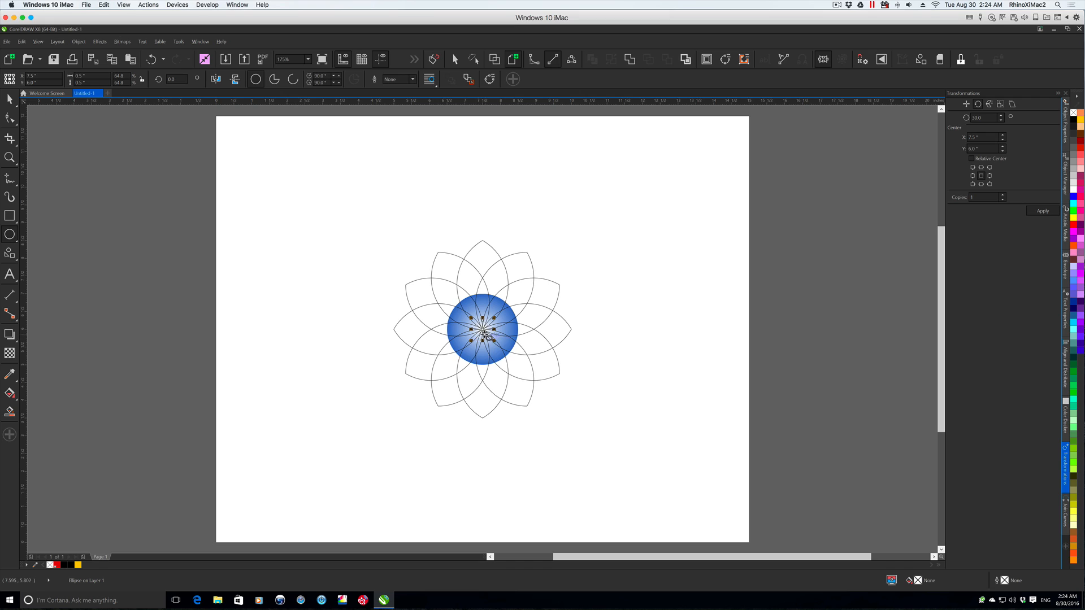
pyautogui.click(7, 393)
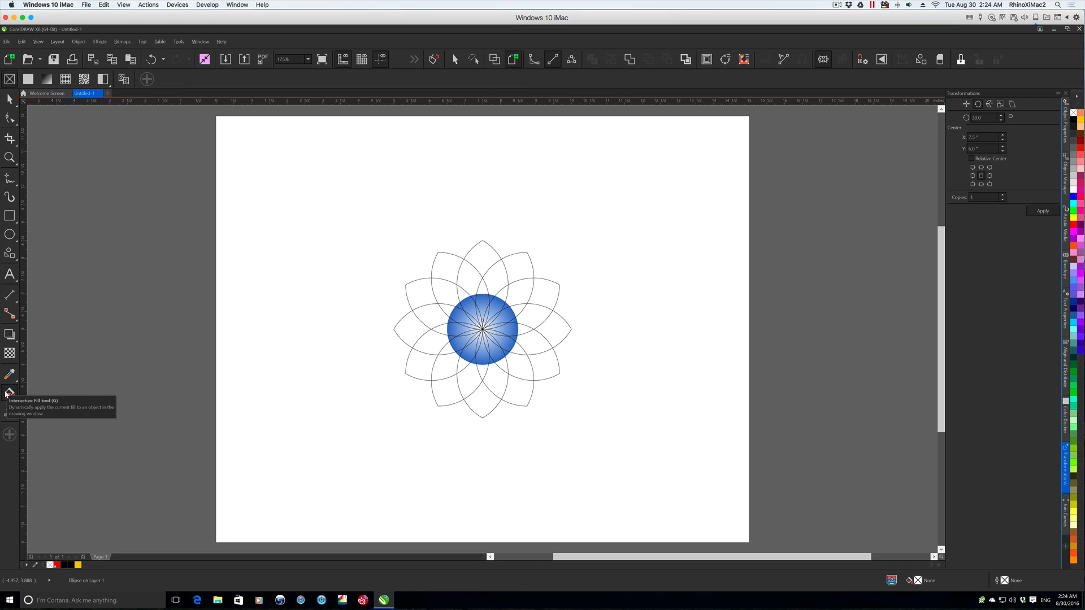
pyautogui.click(47, 79)
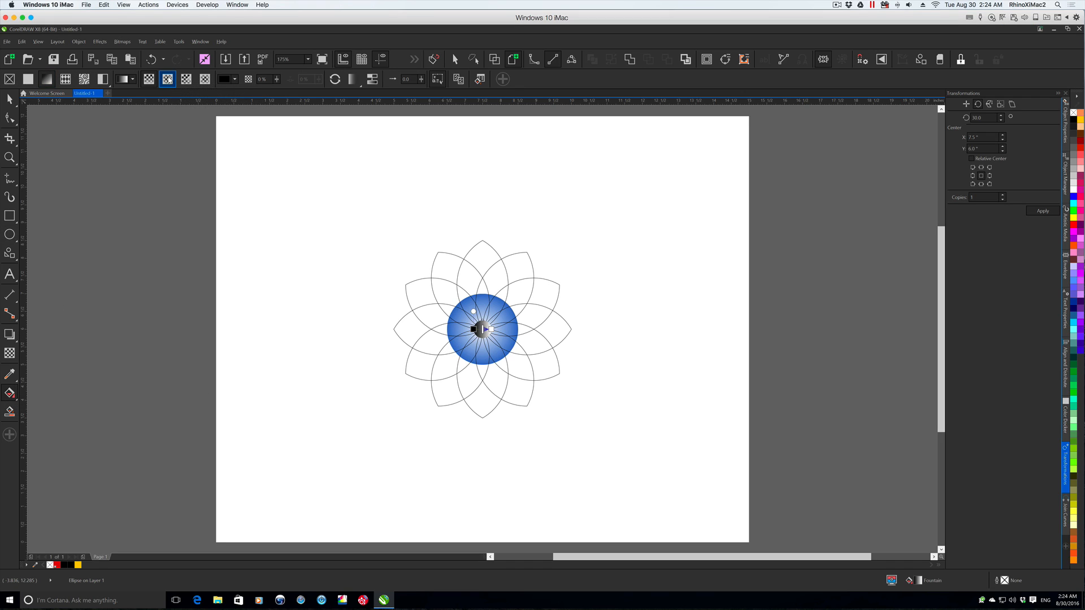
pyautogui.click(168, 79)
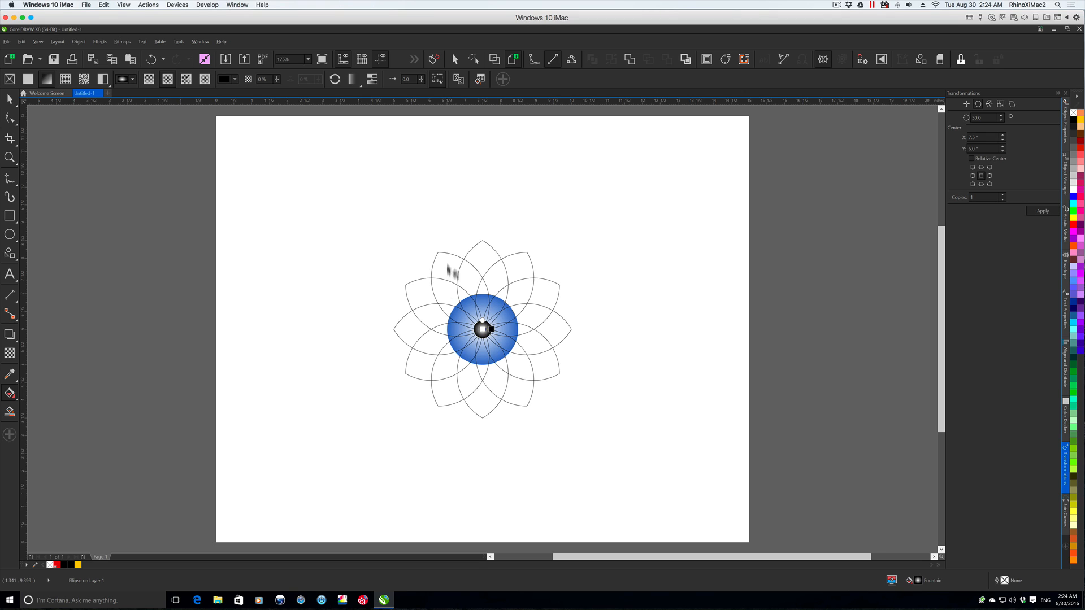
# - Set the outer colour of the small centre circle's fountain fill to dark blue, RGB 21, 26, 99, and deselect it
pyautogui.click(491, 329)
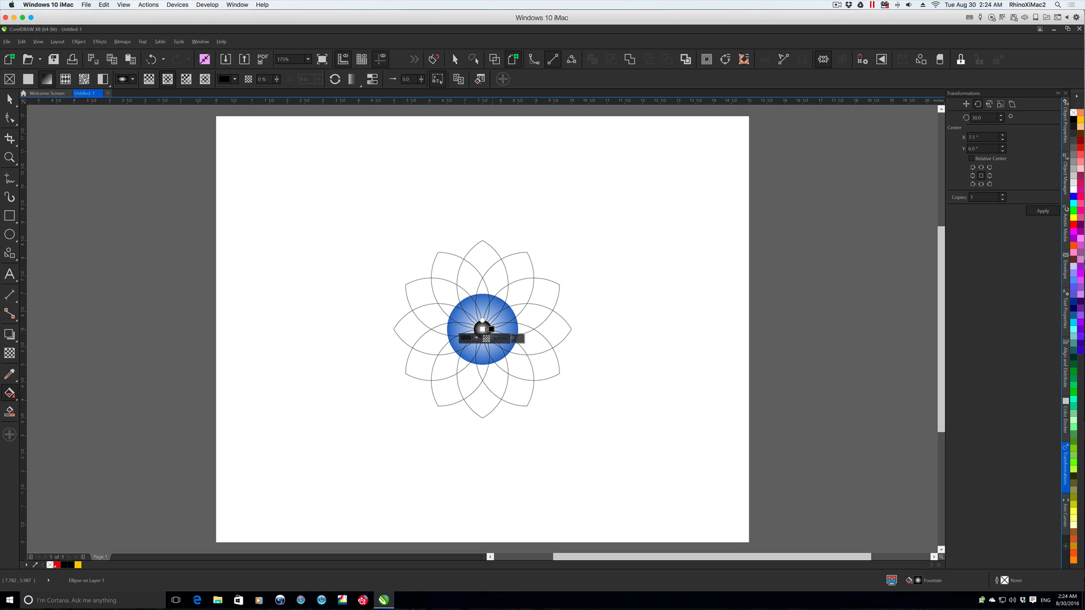
pyautogui.click(462, 338)
pyautogui.moveTo(521, 426)
pyautogui.mouseDown()
pyautogui.moveTo(523, 396)
pyautogui.moveTo(509, 402)
pyautogui.mouseUp()
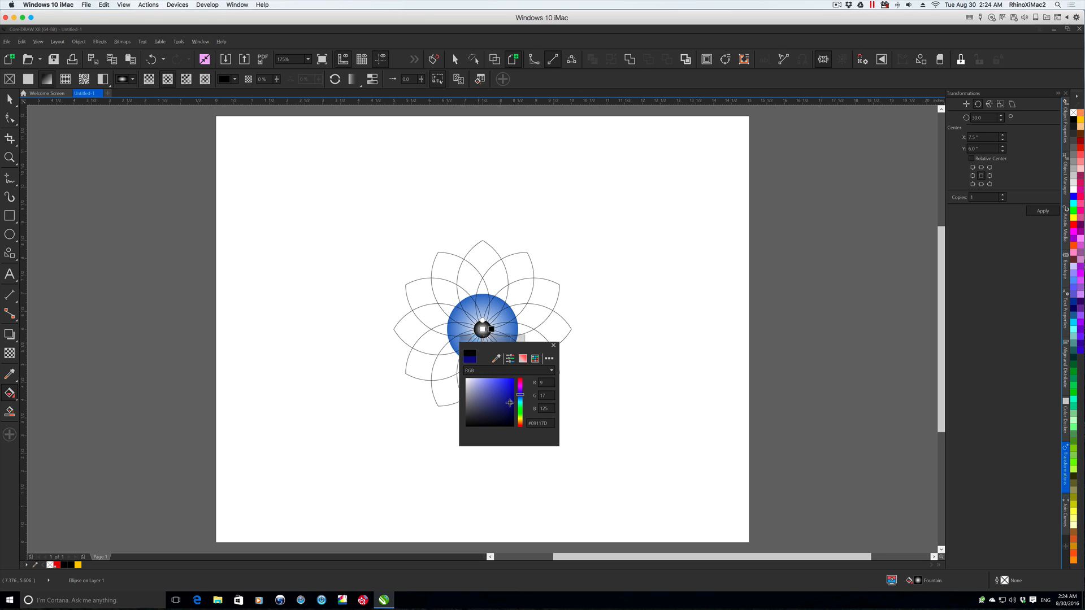
pyautogui.moveTo(501, 406); pyautogui.dragTo(503, 406)
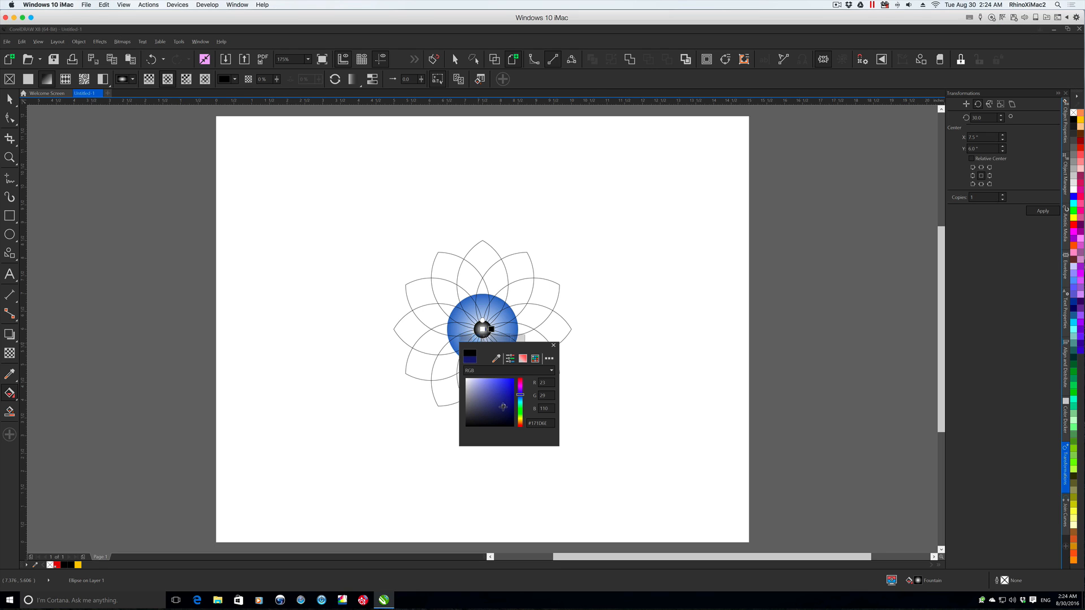
pyautogui.click(553, 345)
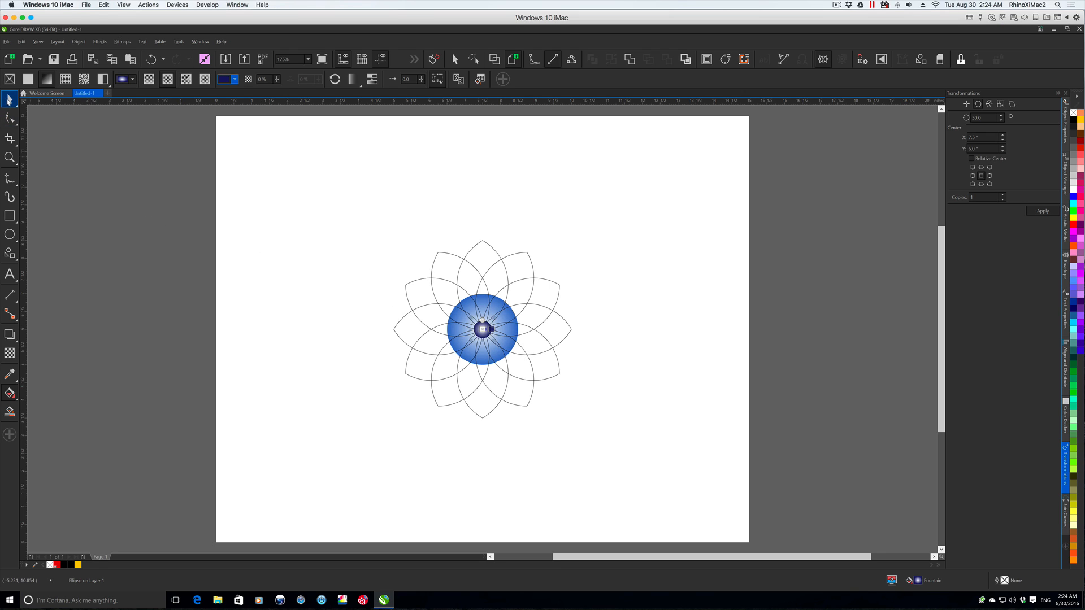
pyautogui.click(9, 100)
pyautogui.click(320, 359)
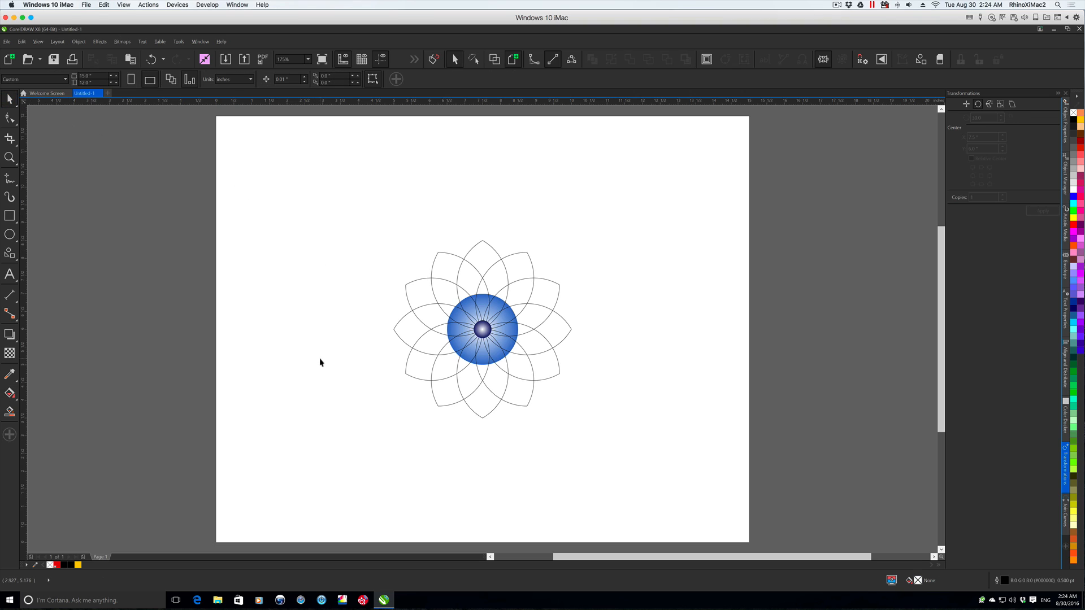
# - Draw a circle about 5.24" wide outward from the flower's centre, filled with light blue RGB 102, 153, 255 and without an outline
pyautogui.click(9, 235)
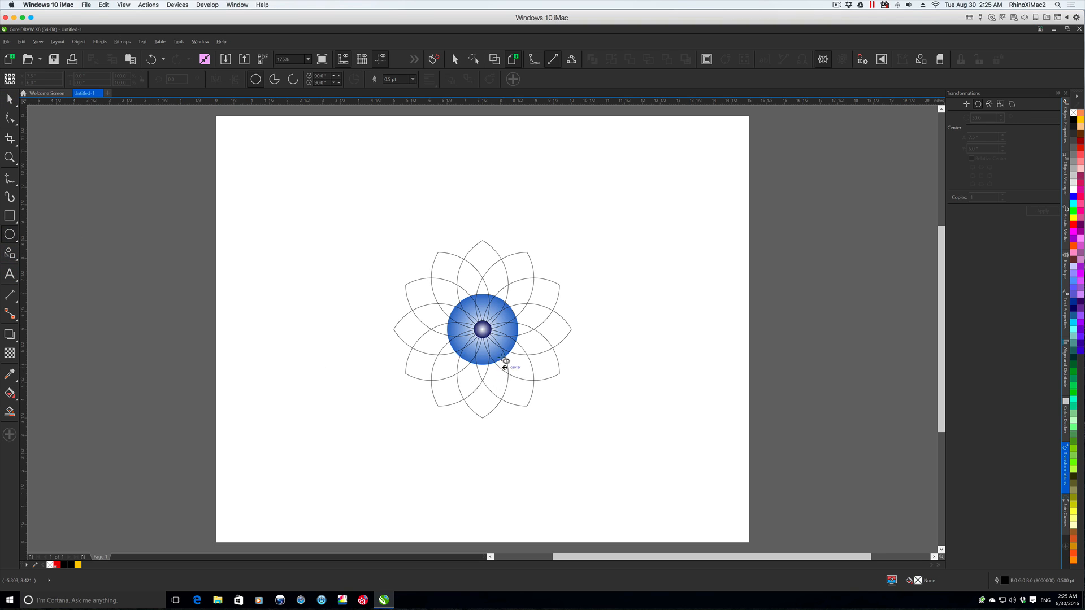
pyautogui.moveTo(483, 330); pyautogui.dragTo(578, 426)
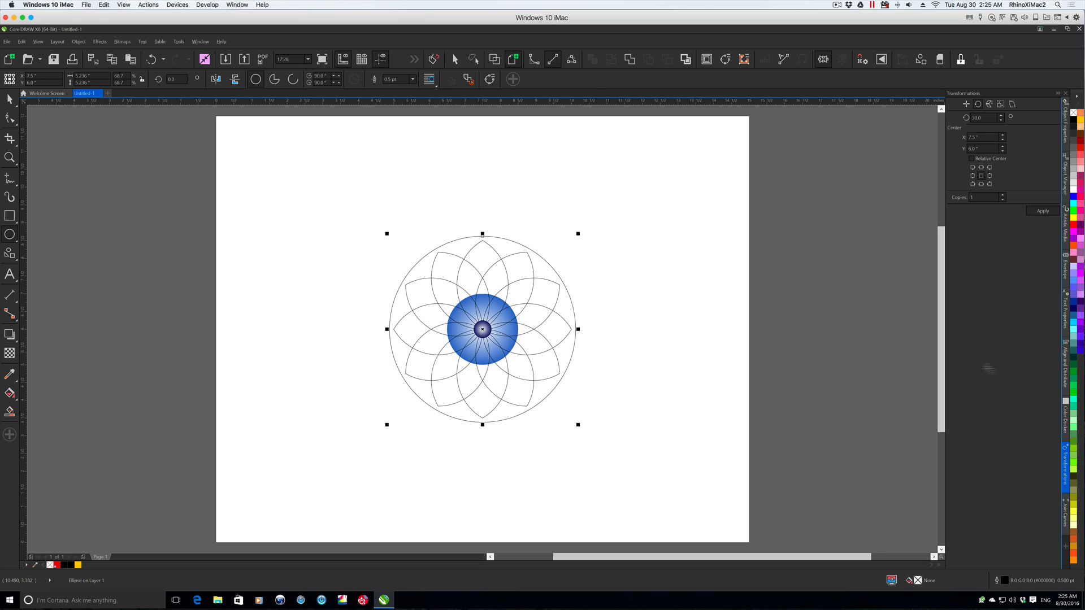
pyautogui.click(1074, 281)
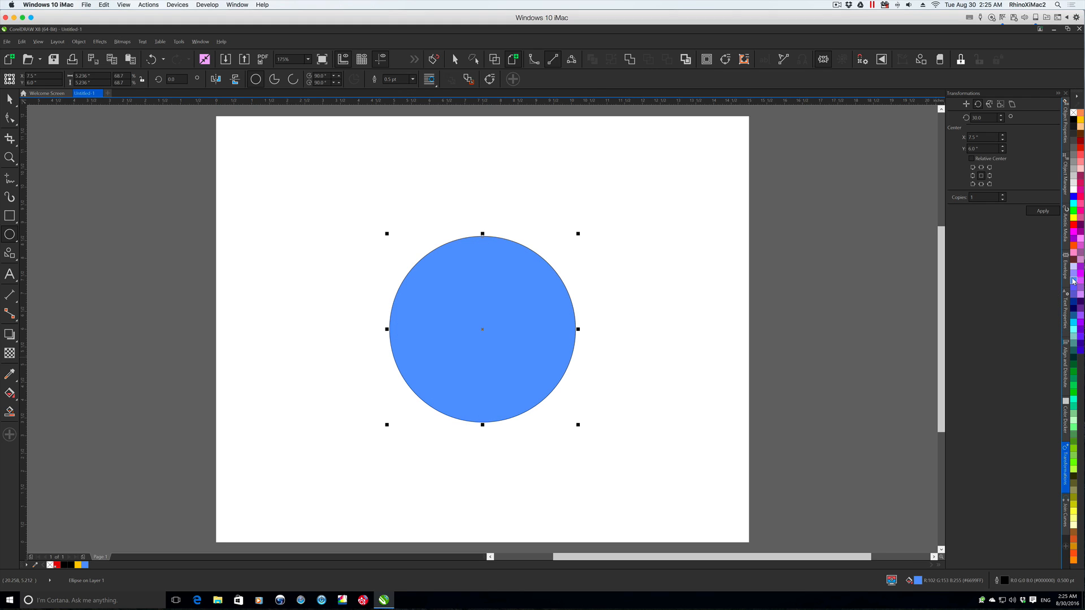
pyautogui.rightClick(1074, 111)
# - Send the large light blue circle to the back of the page
pyautogui.click(78, 42)
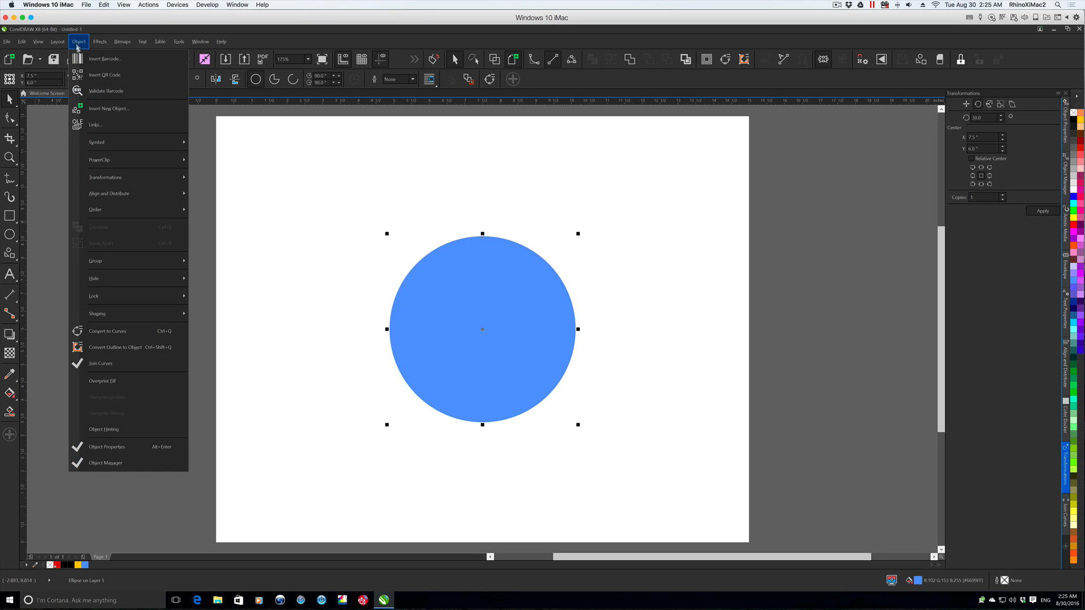
pyautogui.moveTo(161, 211)
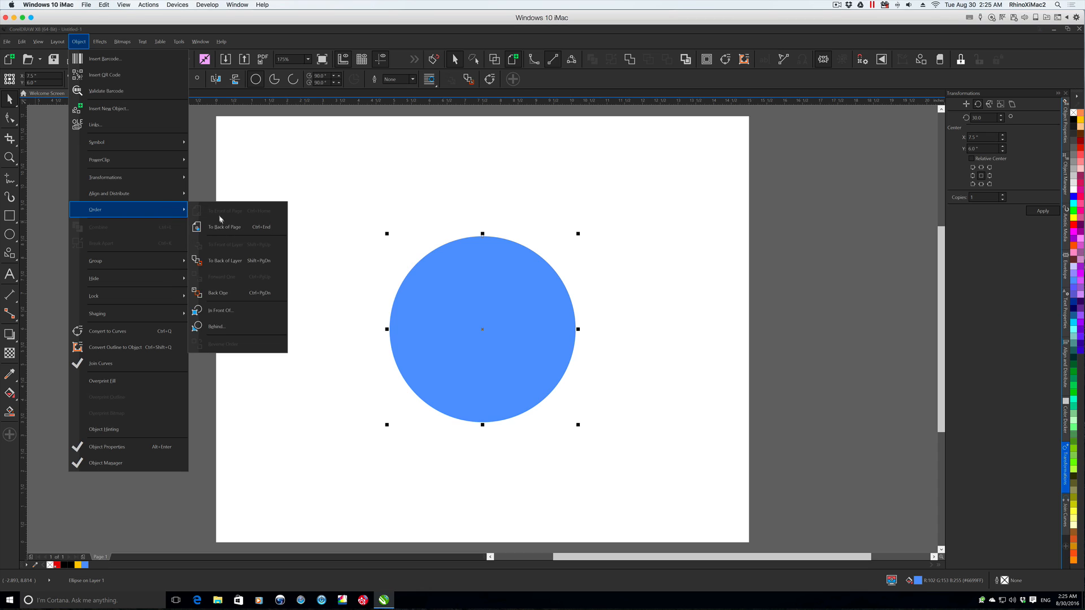
pyautogui.click(226, 227)
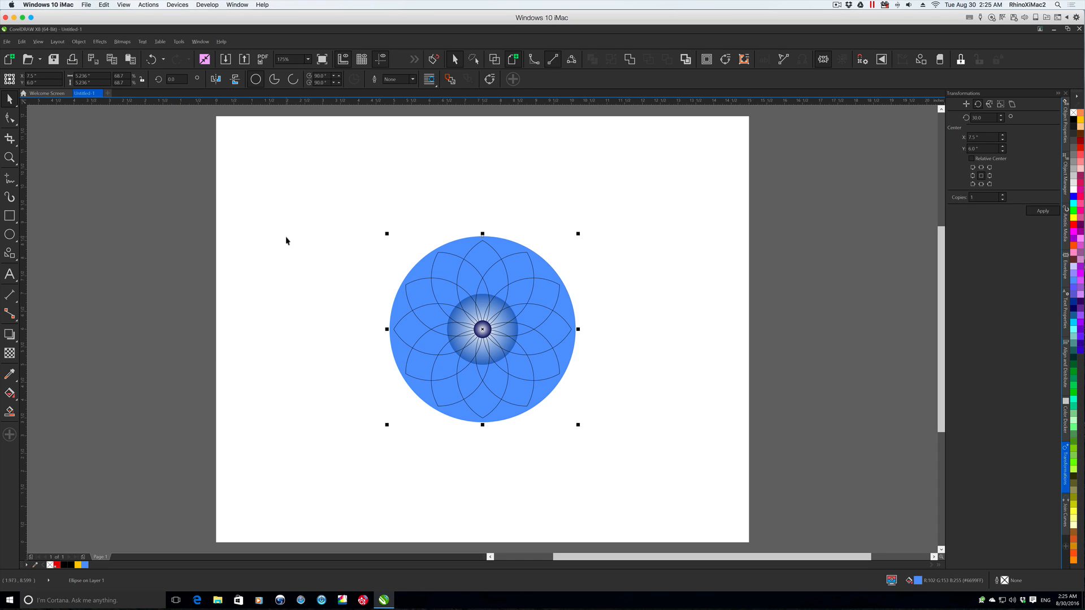
# - Set the Smart Fill colour to white using the RGB colour model, RGB 255, 255, 255
pyautogui.click(9, 412)
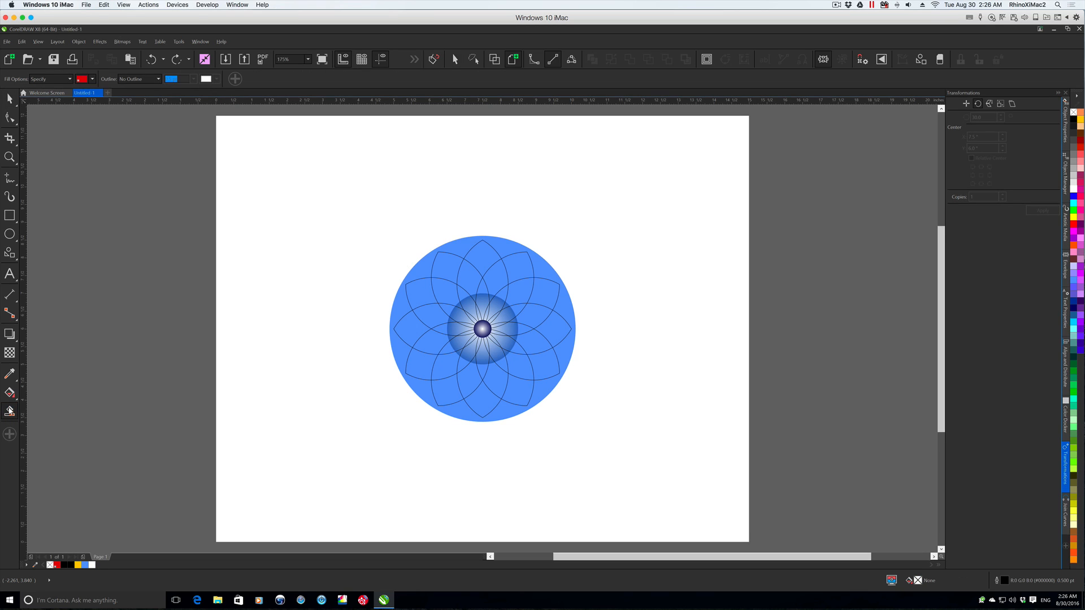
pyautogui.click(92, 80)
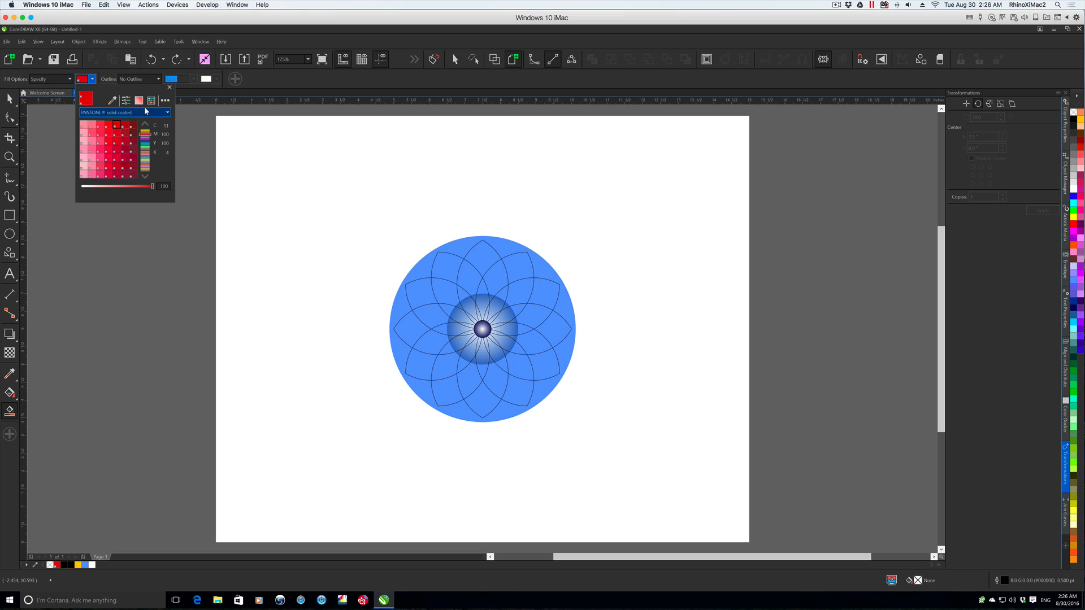
pyautogui.click(126, 101)
pyautogui.click(95, 113)
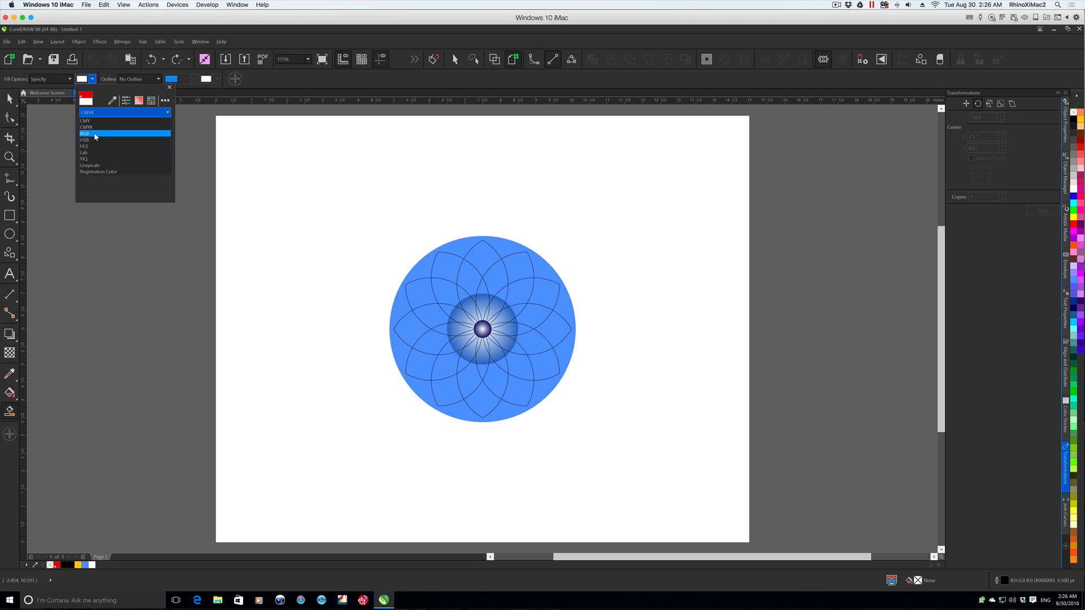
pyautogui.click(88, 134)
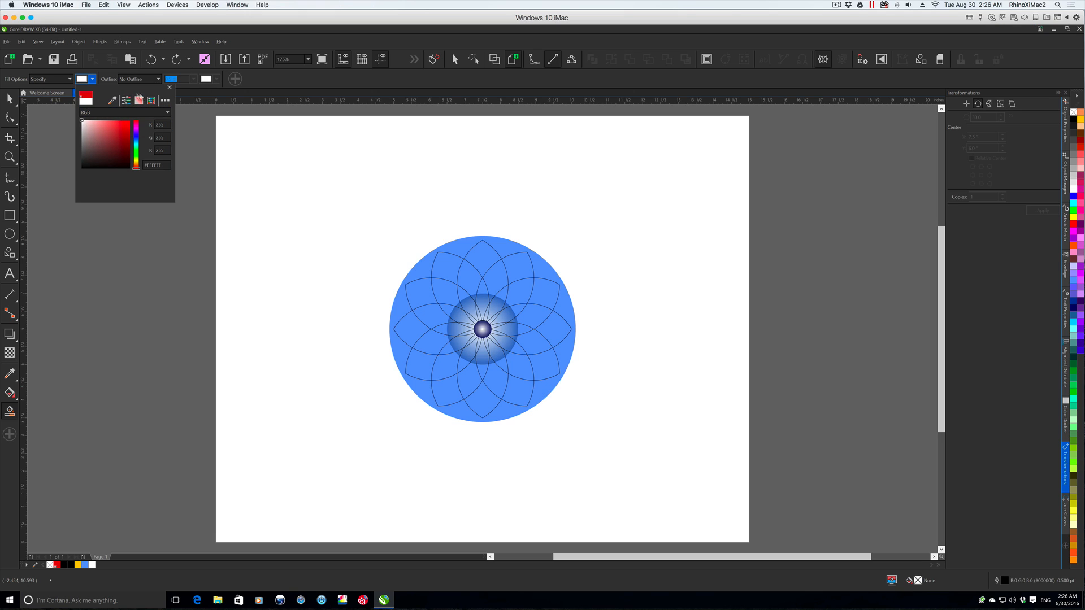
pyautogui.click(169, 88)
# - Fill the inner ring of overlapping petal segments around the gradient circle with white
pyautogui.click(427, 314)
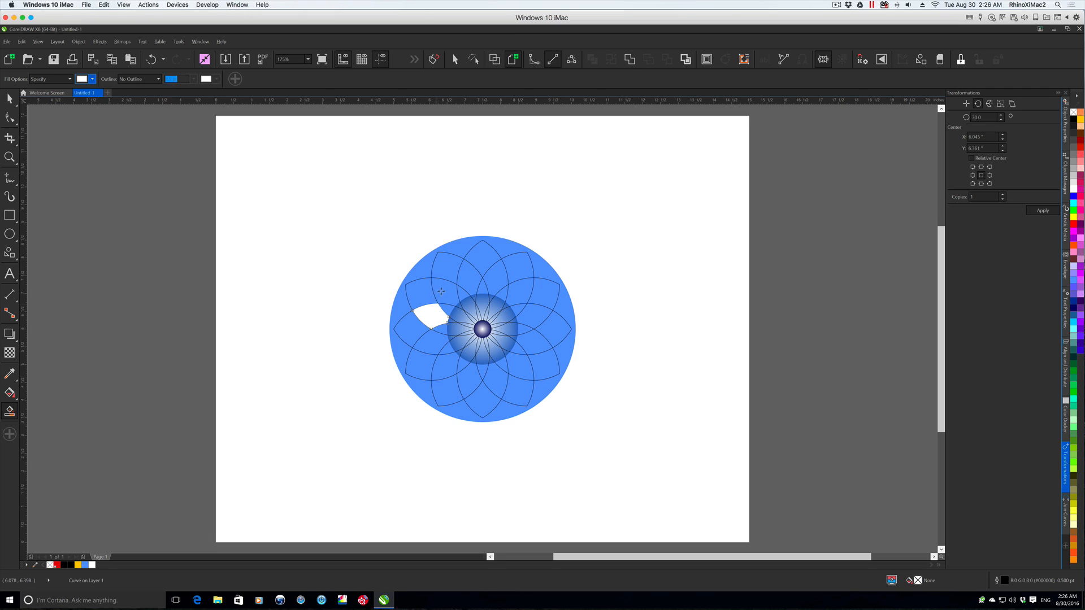
pyautogui.click(446, 292)
pyautogui.click(470, 276)
pyautogui.click(496, 276)
pyautogui.click(529, 307)
pyautogui.click(537, 317)
pyautogui.click(536, 342)
pyautogui.click(526, 371)
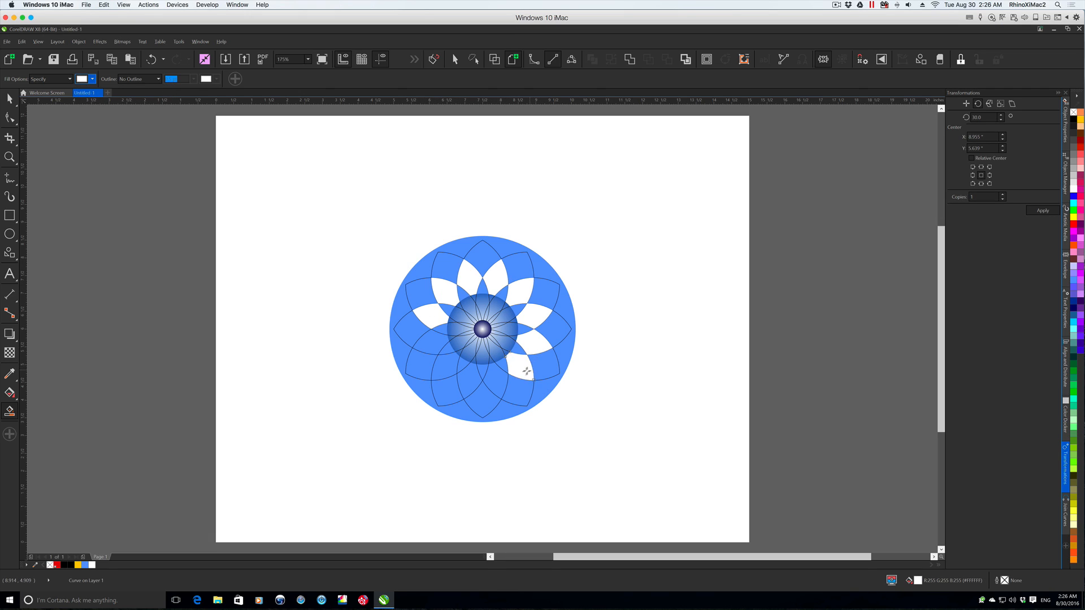
pyautogui.click(495, 389)
pyautogui.click(465, 387)
pyautogui.click(448, 370)
pyautogui.click(429, 341)
# - Fill the outer ring of petal tips all around the flower with white and leave nothing selected
pyautogui.click(421, 307)
pyautogui.click(425, 292)
pyautogui.click(447, 264)
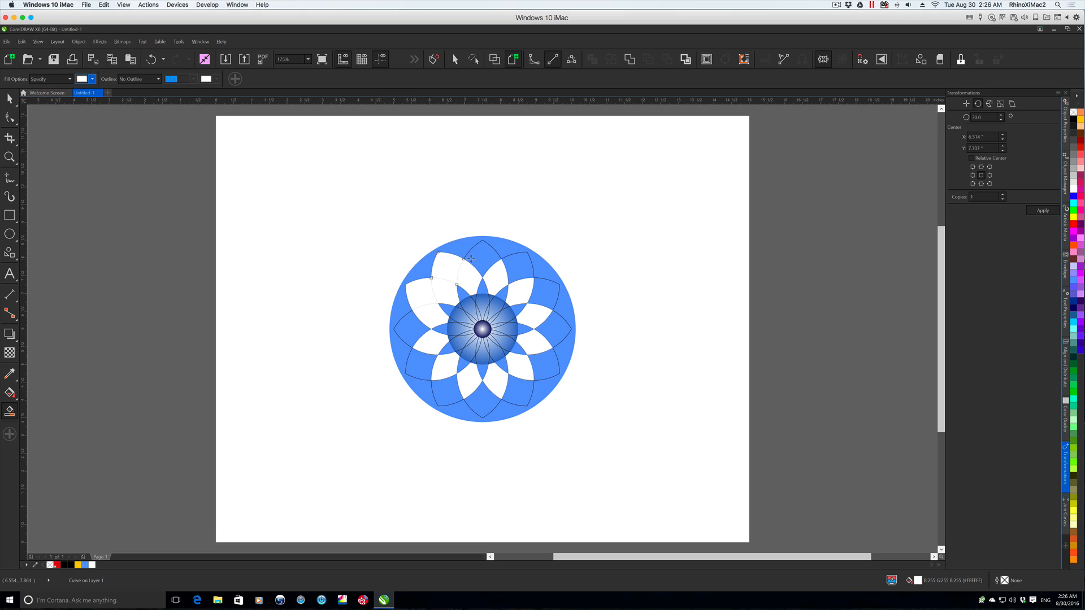
pyautogui.click(480, 258)
pyautogui.click(532, 276)
pyautogui.click(543, 295)
pyautogui.click(553, 331)
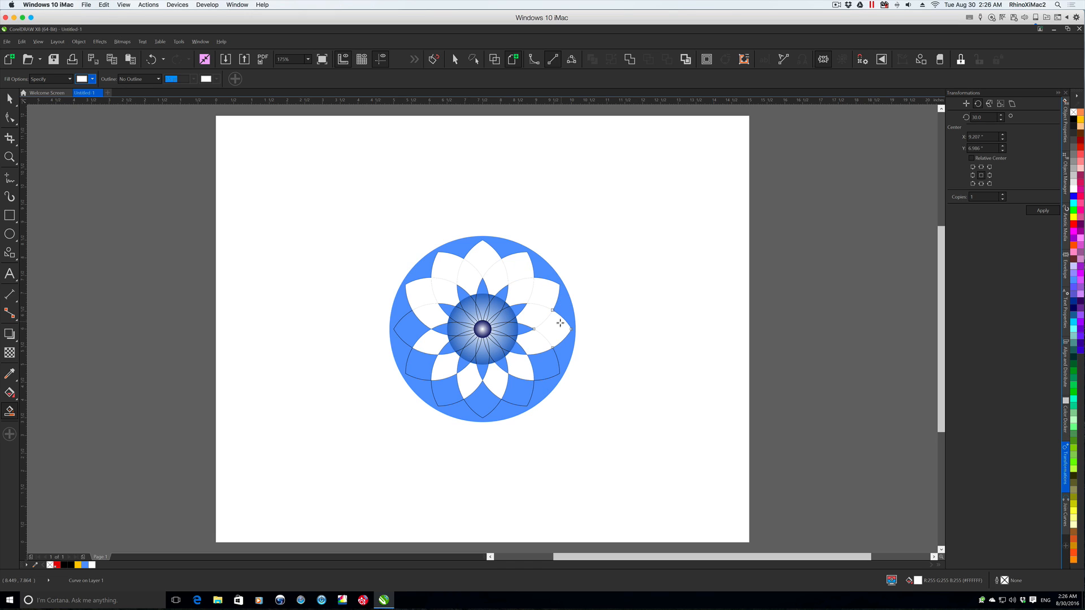
pyautogui.click(542, 365)
pyautogui.click(519, 394)
pyautogui.click(483, 400)
pyautogui.click(437, 399)
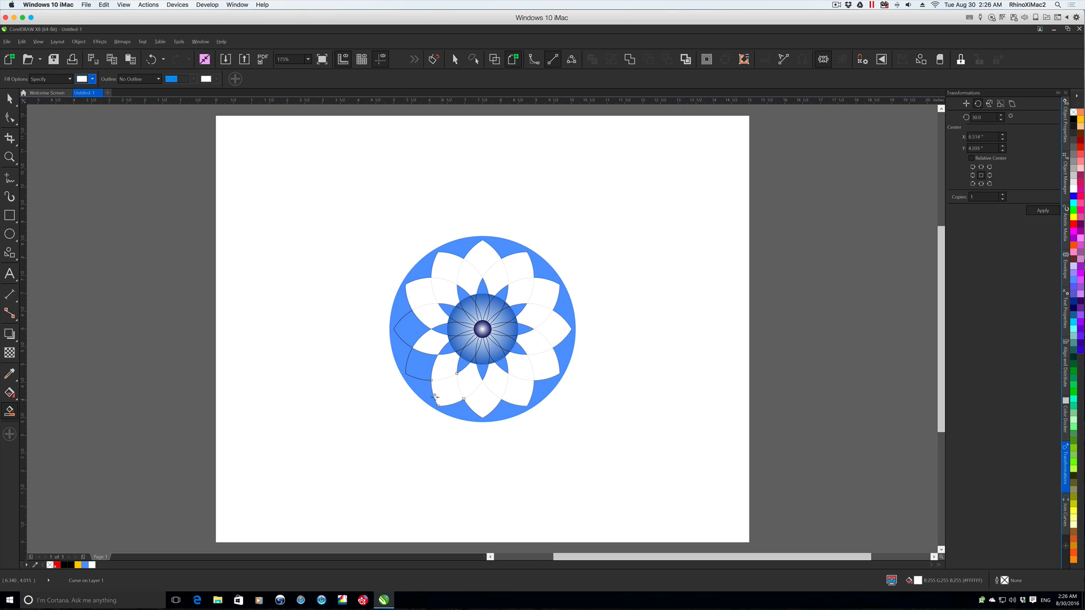
pyautogui.click(420, 370)
pyautogui.click(408, 328)
pyautogui.click(10, 99)
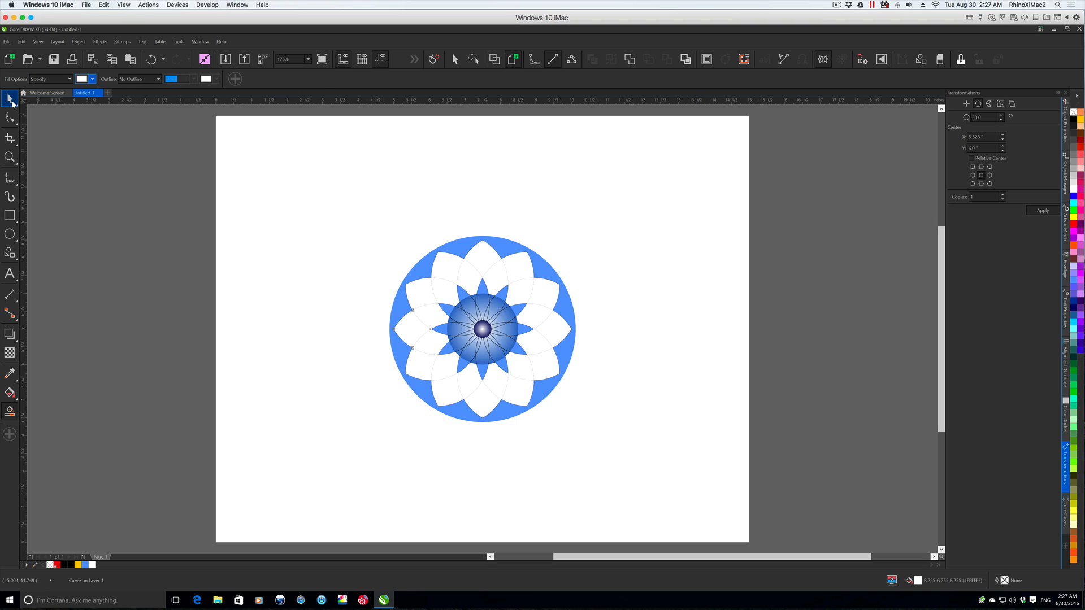
pyautogui.press('Escape')
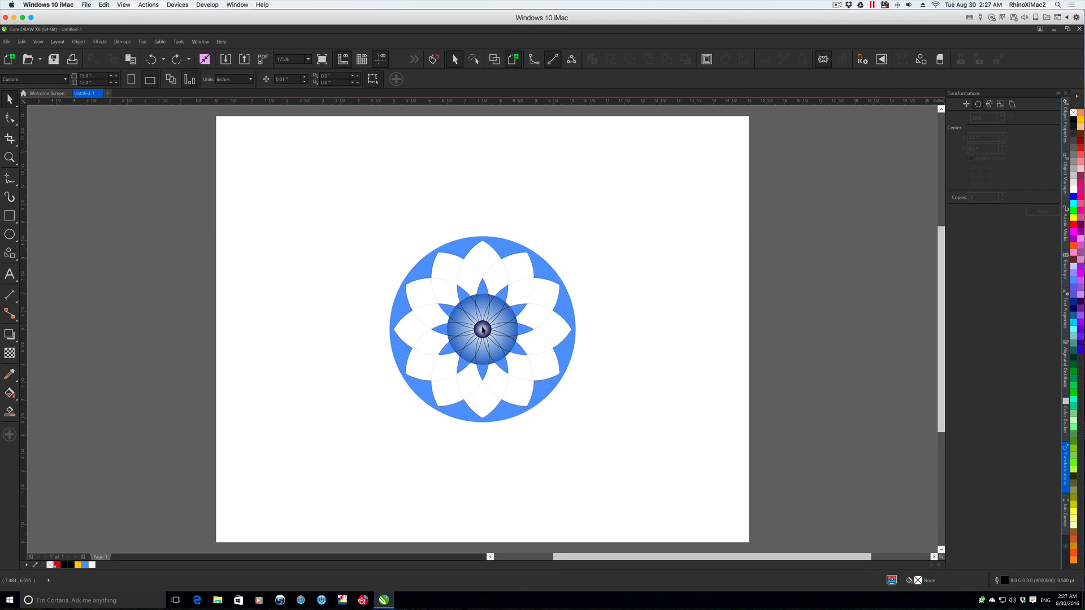
# - Bring the small centre circle and the flower's petal lines together to the front of the page, then deselect them
pyautogui.click(482, 329)
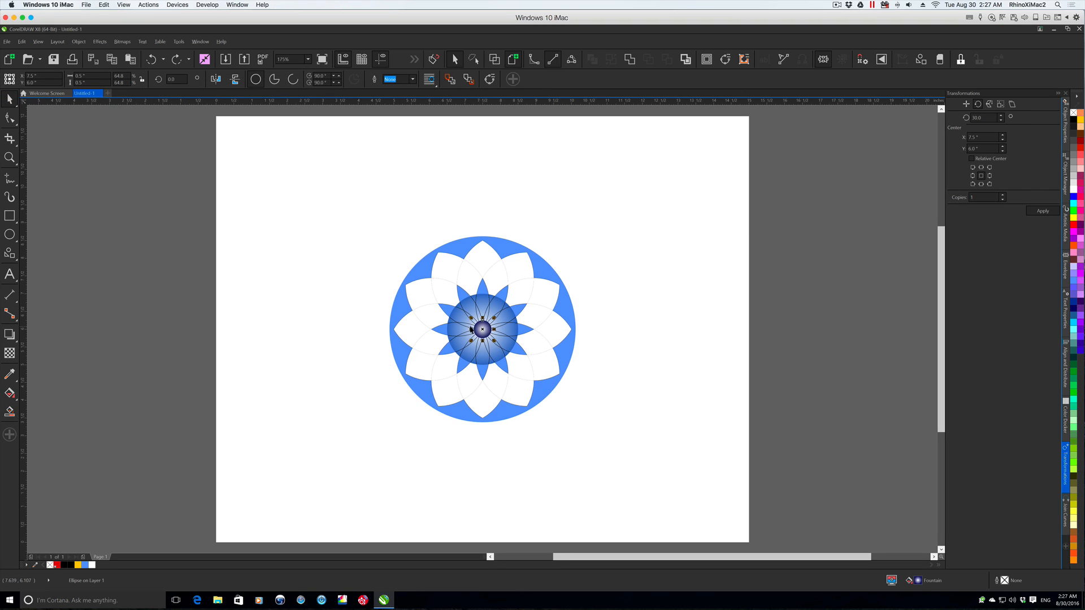
pyautogui.keyDown('shift'); pyautogui.click(463, 312); pyautogui.keyUp('shift')
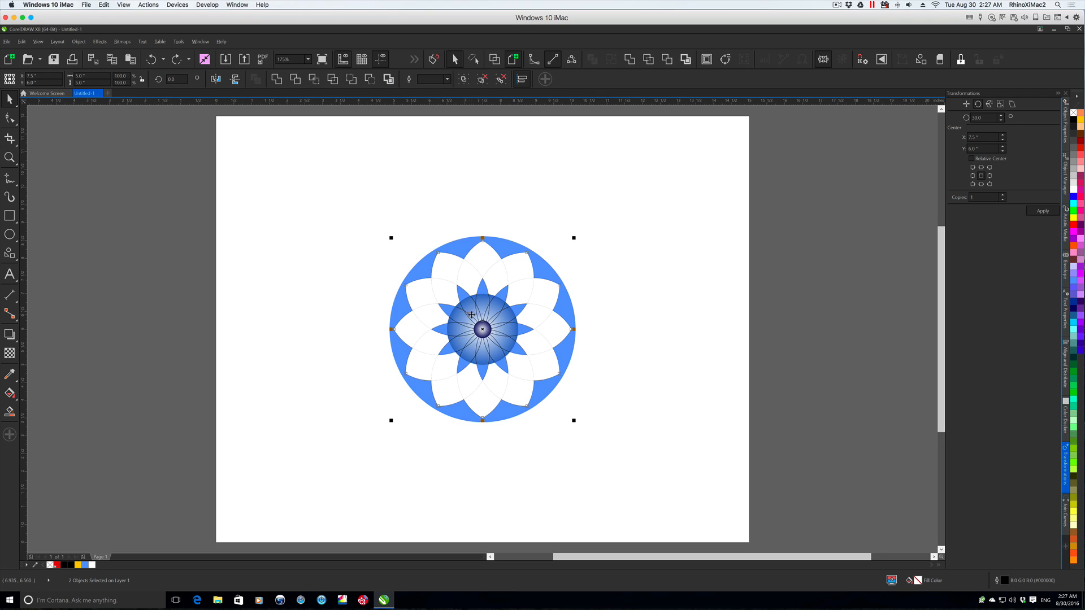
pyautogui.moveTo(470, 313); pyautogui.dragTo(680, 317)
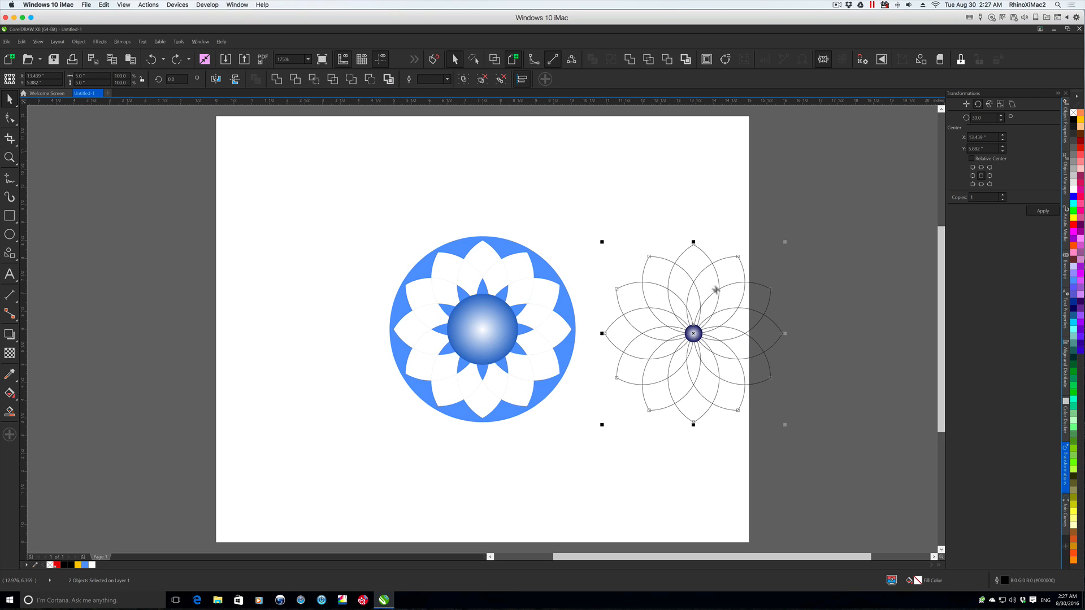
pyautogui.hotkey('ctrl', 'z')
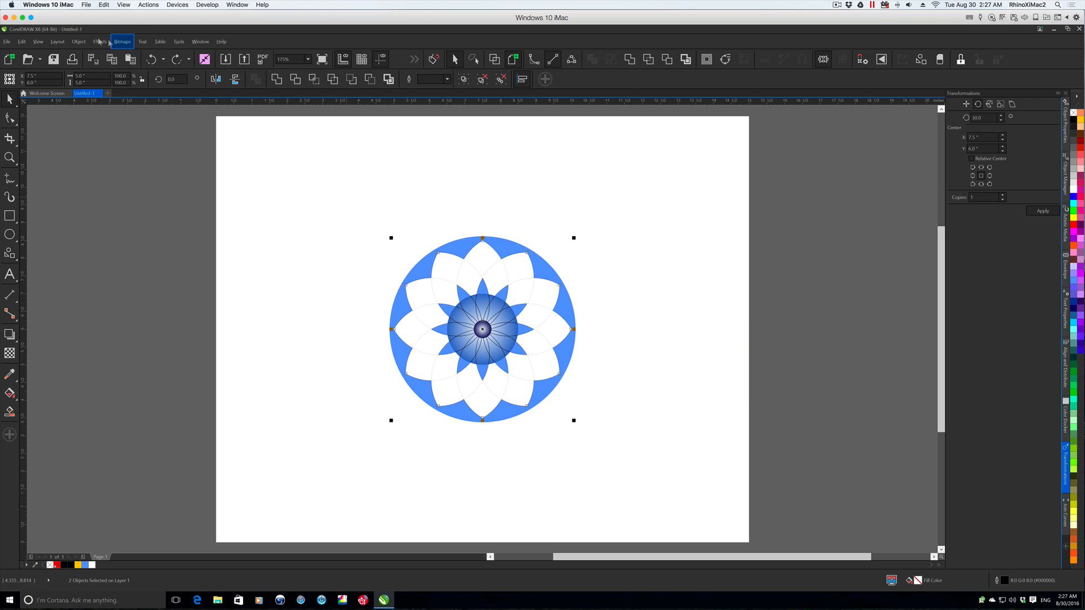
pyautogui.click(78, 41)
pyautogui.moveTo(139, 210)
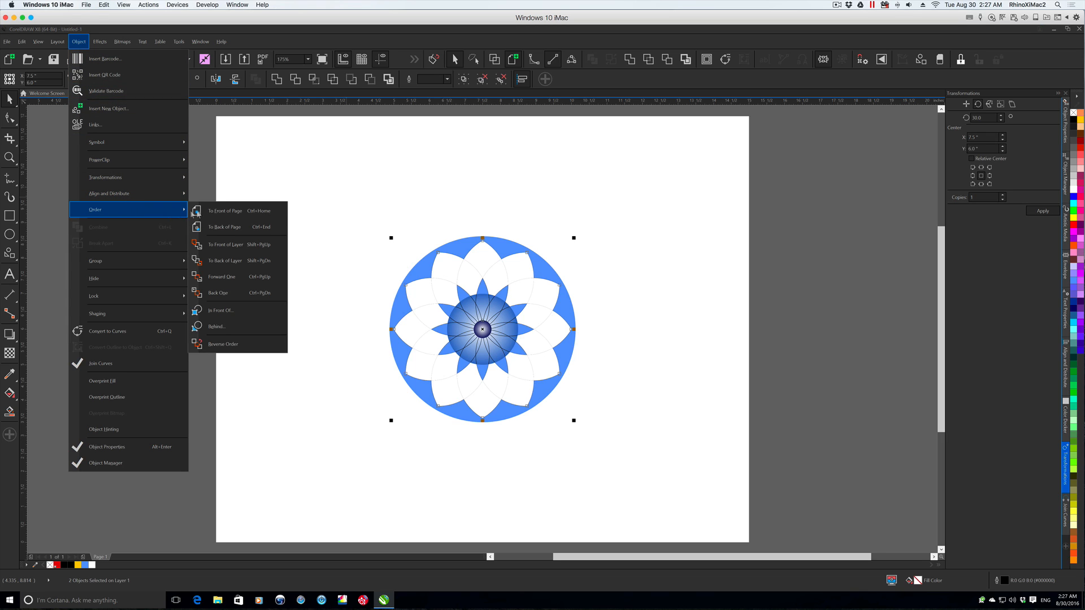
pyautogui.click(232, 211)
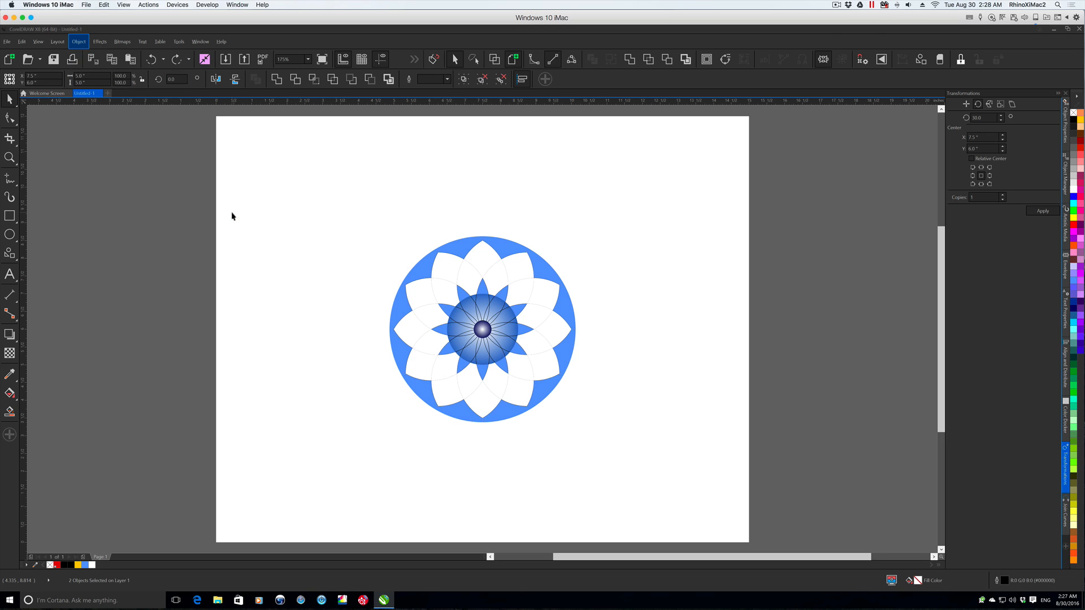
pyautogui.click(278, 218)
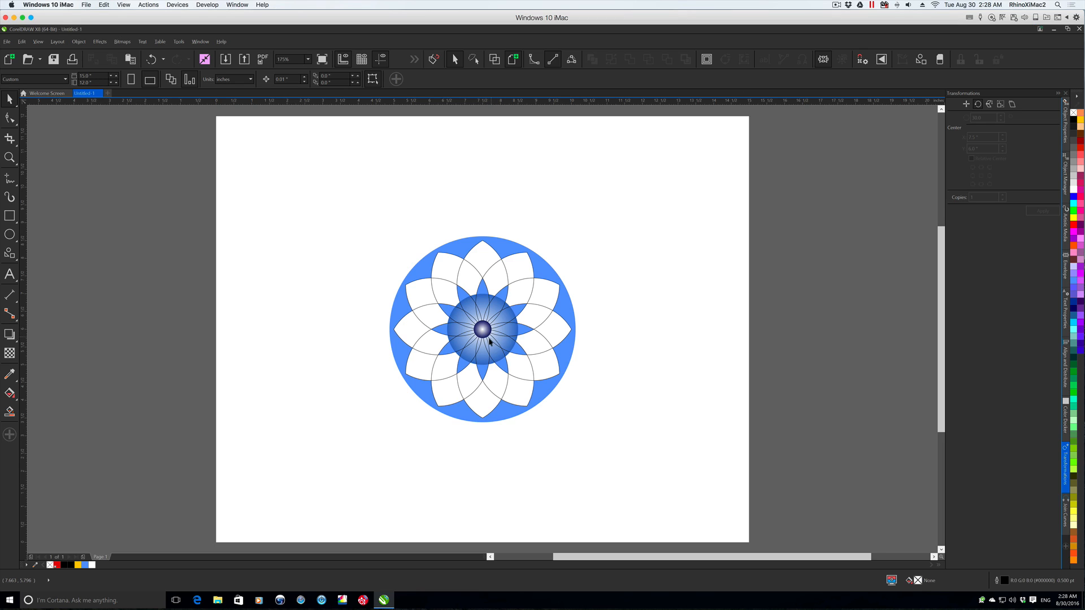
# - Enlarge the central gradient circle to fill the star-shaped gaps between the white petals, and restore the petal lines and small circle on top
pyautogui.click(481, 360)
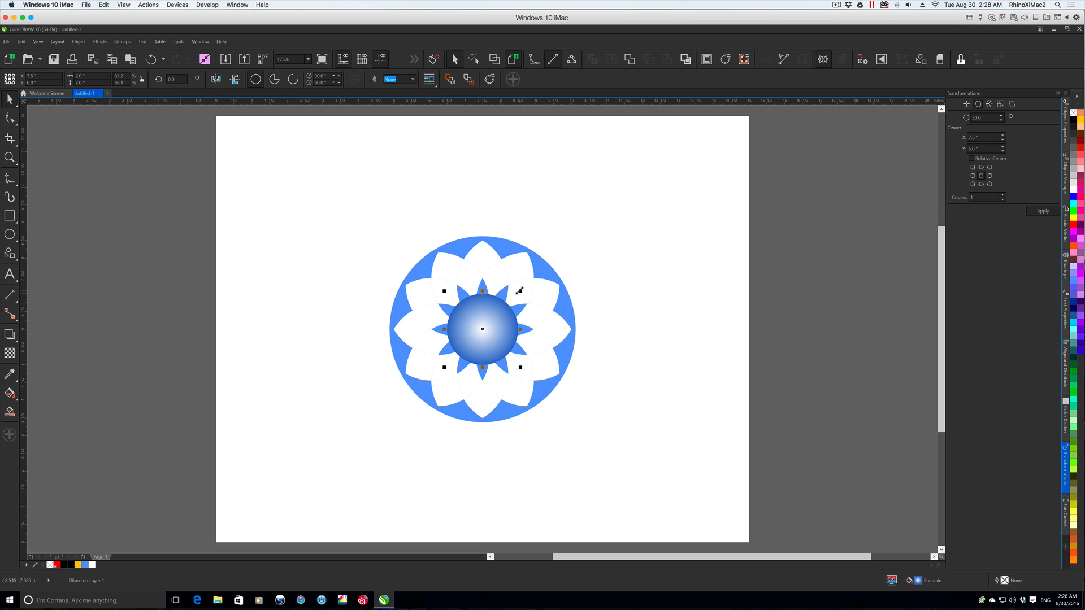
pyautogui.moveTo(519, 290); pyautogui.dragTo(551, 276)
pyautogui.click(604, 289)
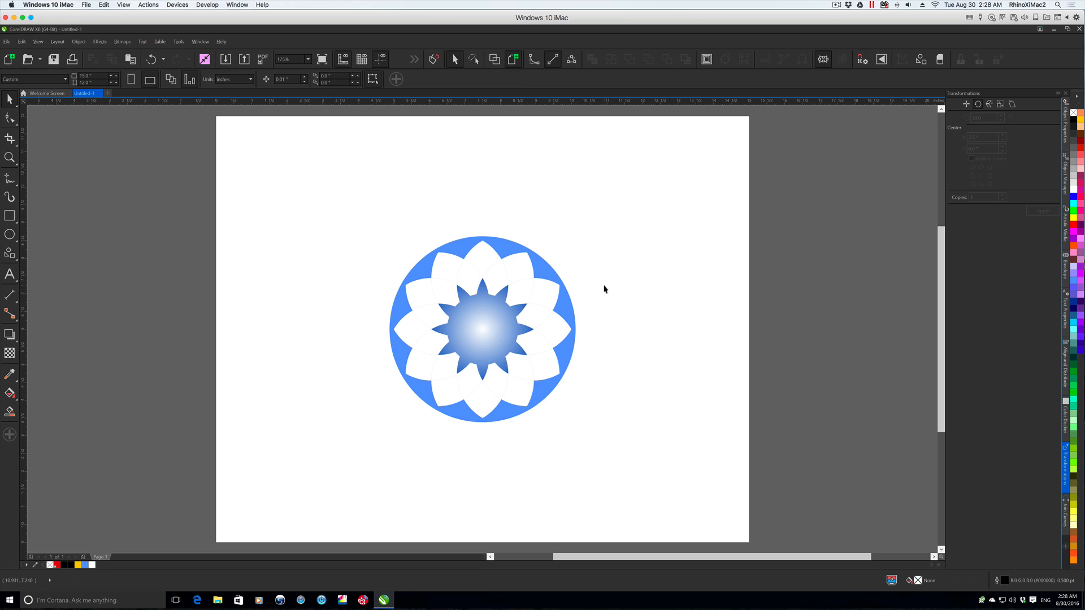
pyautogui.hotkey('ctrl', 'z')
# - Enlarge the small dark blue circle slightly around the flower's centre and deselect it
pyautogui.click(487, 334)
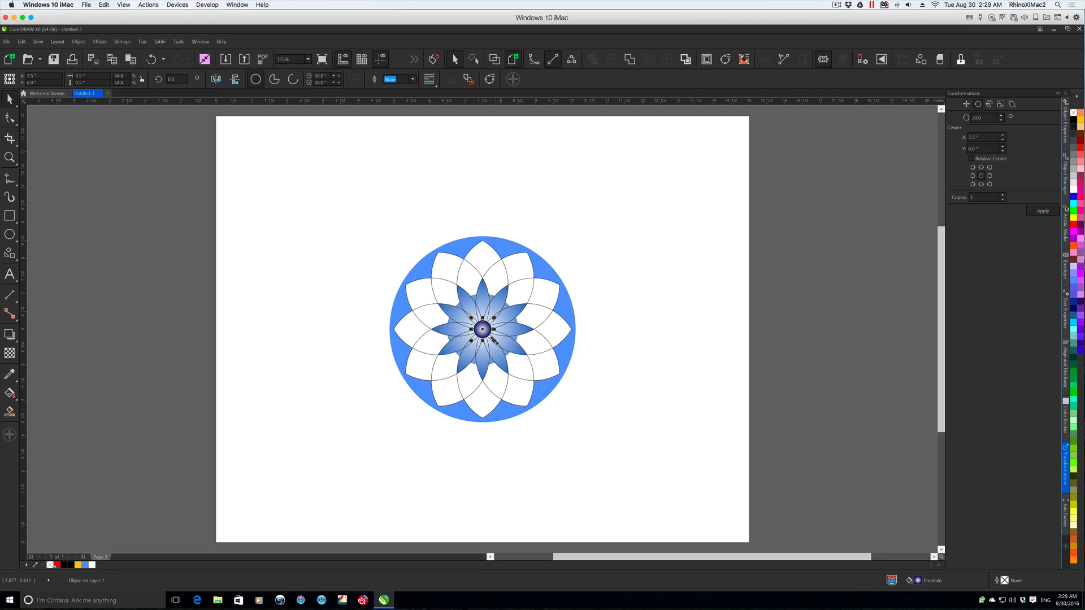
pyautogui.moveTo(494, 340); pyautogui.dragTo(503, 346)
pyautogui.hotkey('ctrl', 'z')
pyautogui.click(483, 327)
pyautogui.moveTo(493, 341); pyautogui.dragTo(496, 343)
pyautogui.click(612, 347)
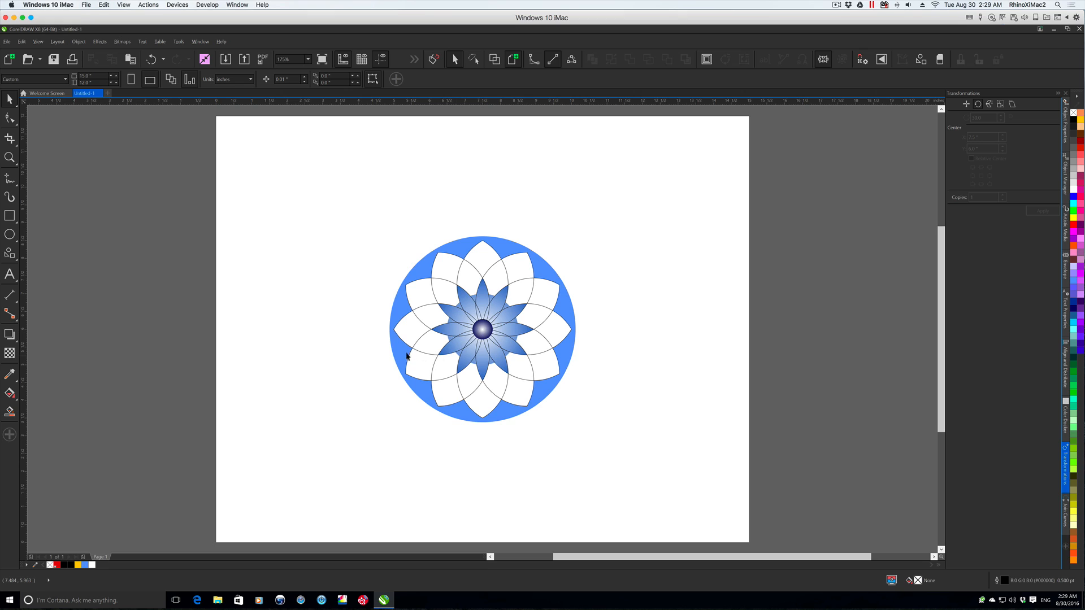
# - Colour the grouped petal lines' outlines dark blue, RGB 0, 0, 102
pyautogui.click(568, 308)
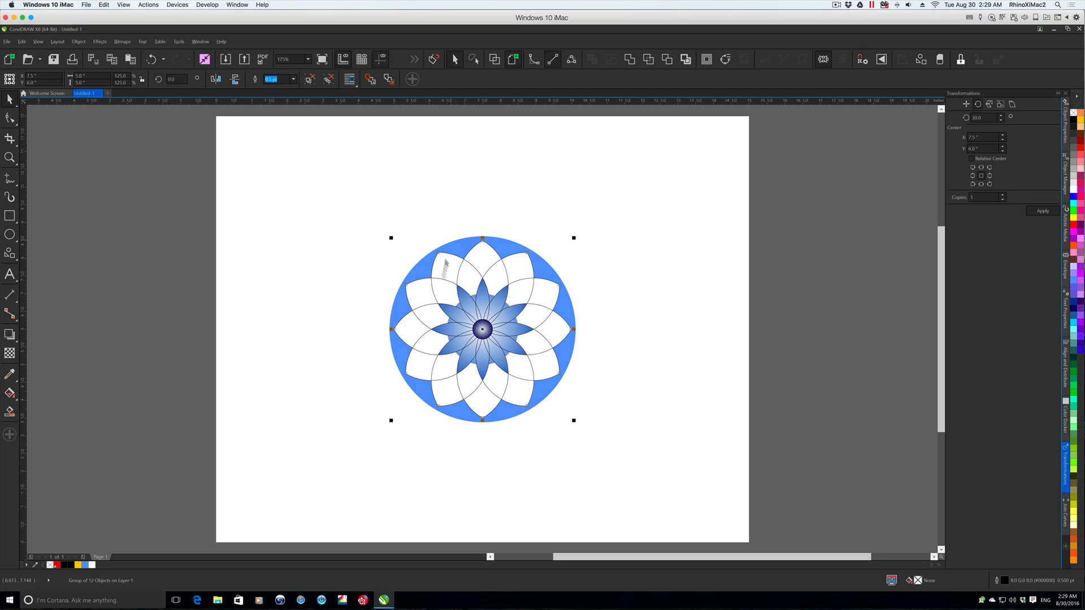
pyautogui.click(1073, 309)
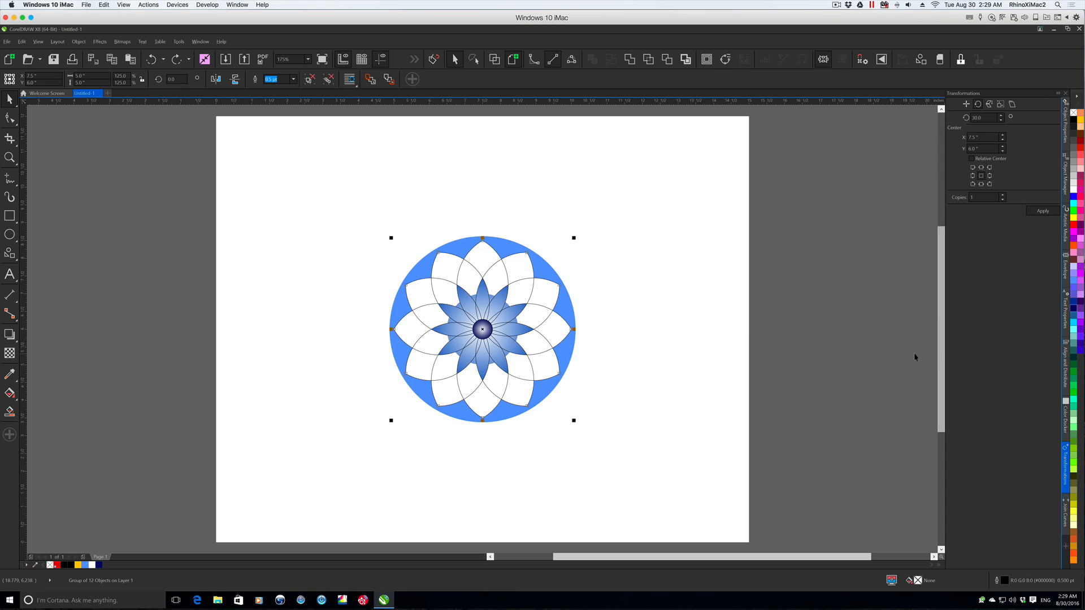
pyautogui.rightClick(1073, 309)
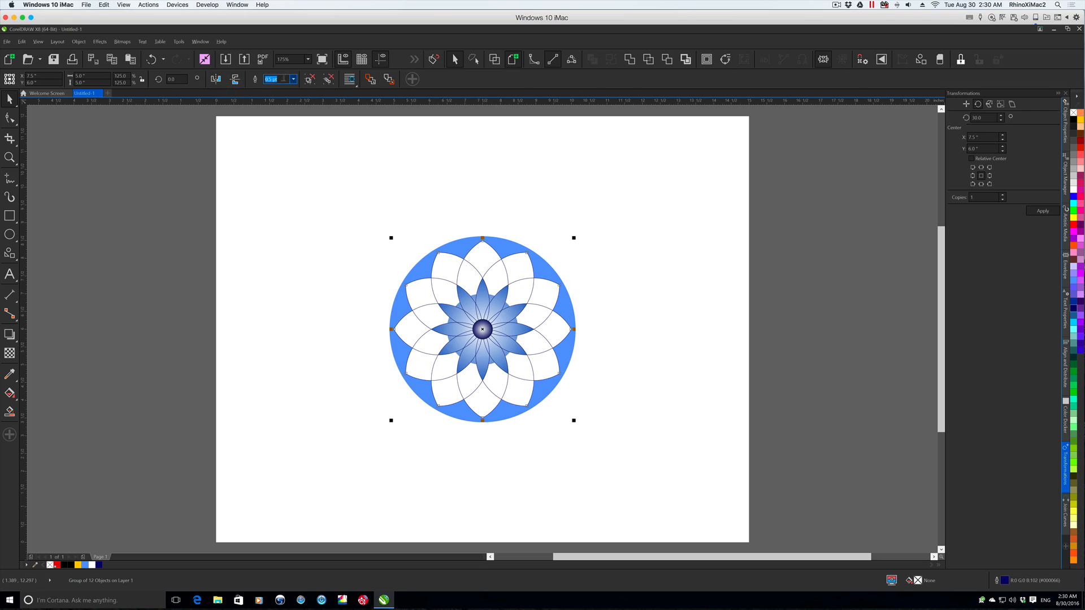
# - Set the outline width of the grouped petal lines to 1.0 pt and deselect them
pyautogui.click(294, 81)
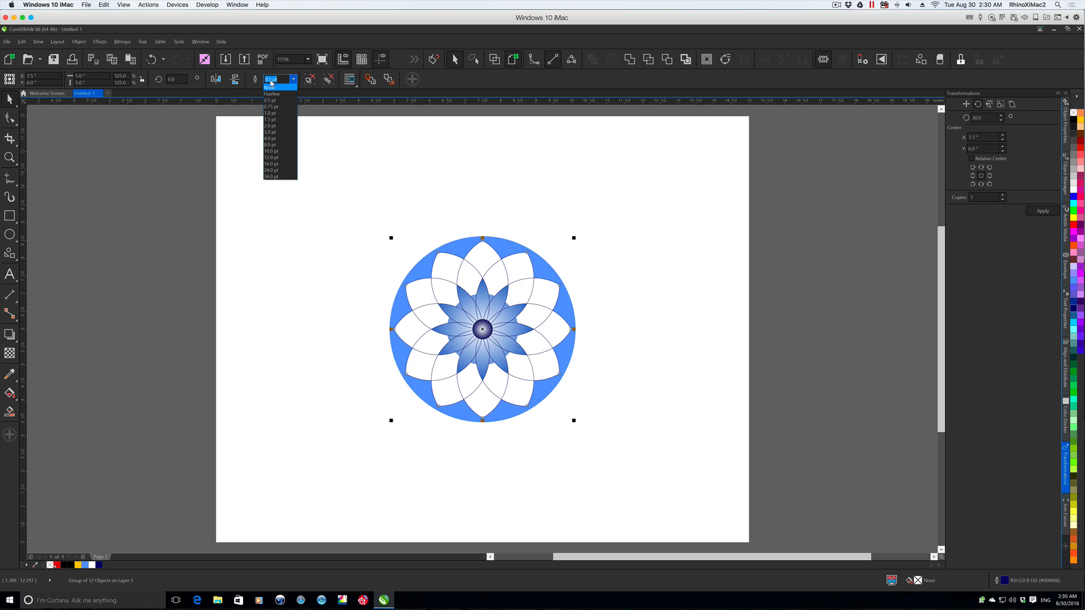
pyautogui.click(275, 113)
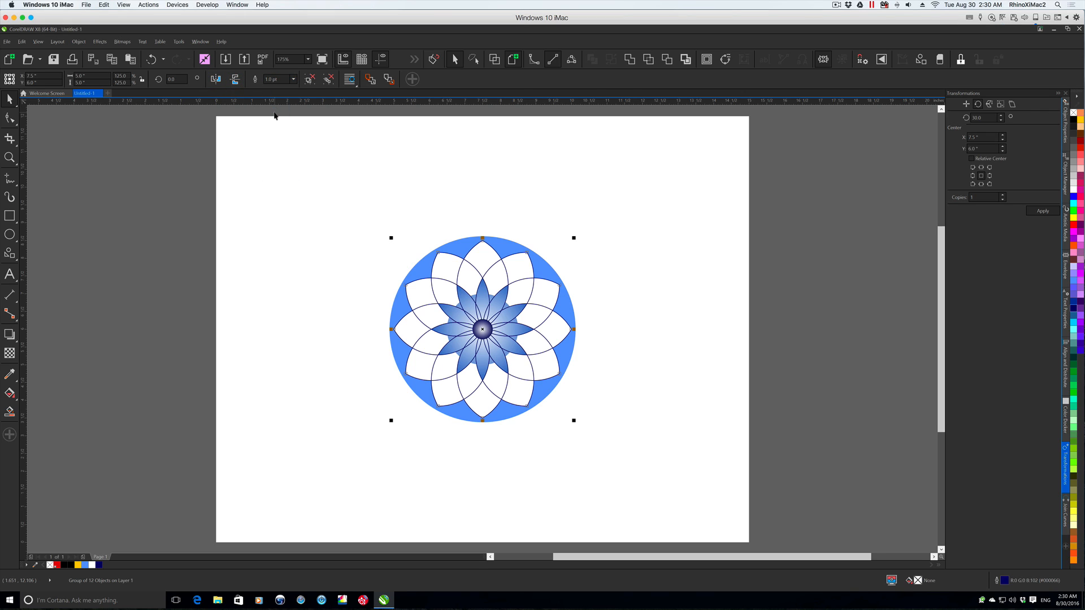
pyautogui.press('Escape')
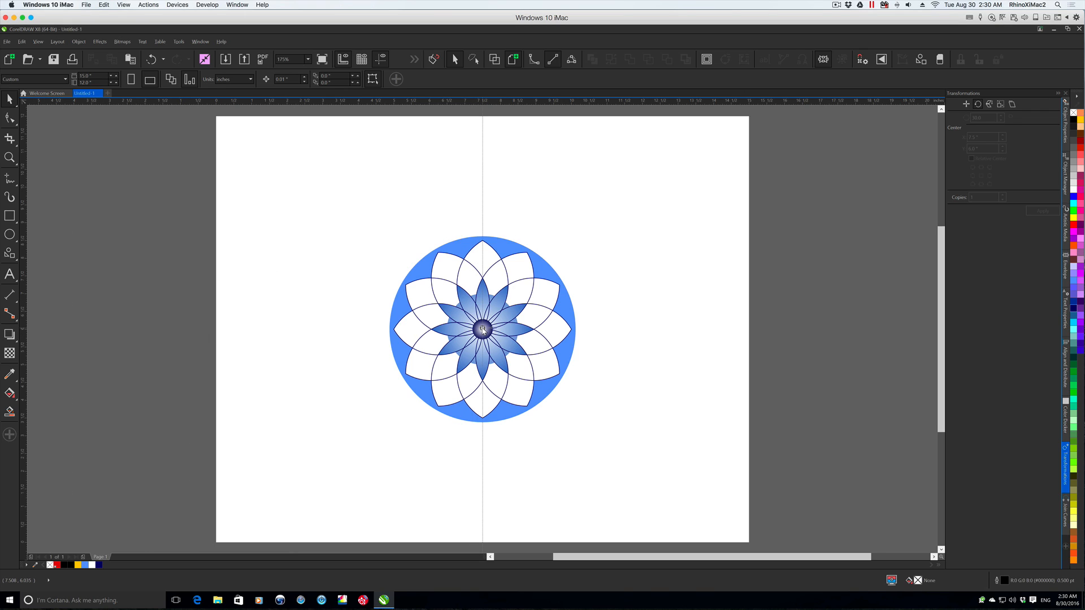
# - With the Pen tool, draw an open S-shaped half-petal about 0.48 by 0.68 in, from the vertical guideline above the flower down into the blue circle
pyautogui.click(485, 235)
pyautogui.scroll(2, 484, 235)
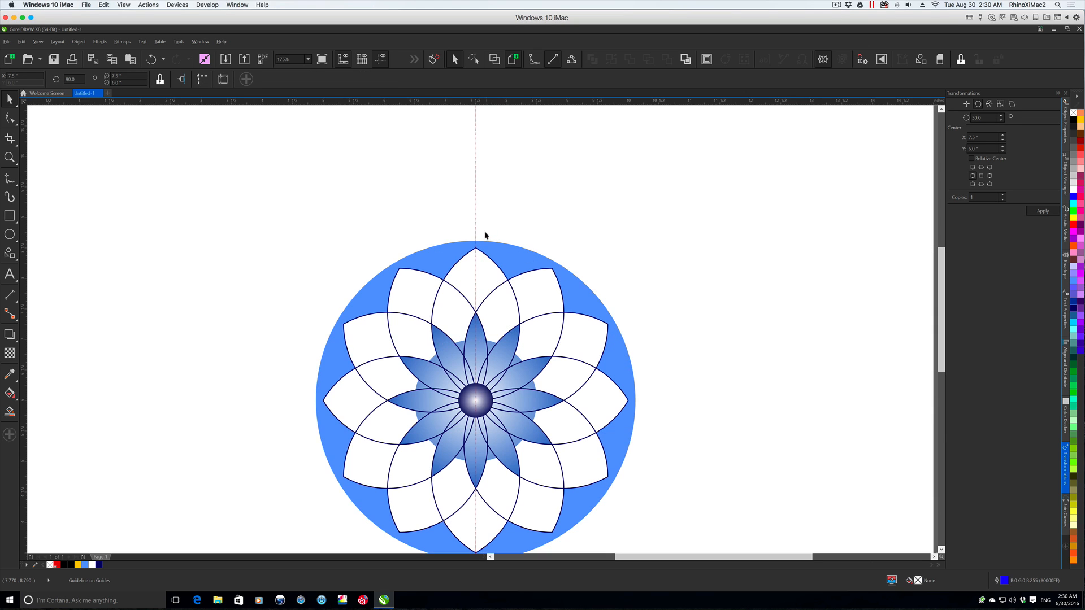
pyautogui.scroll(2, 472, 236)
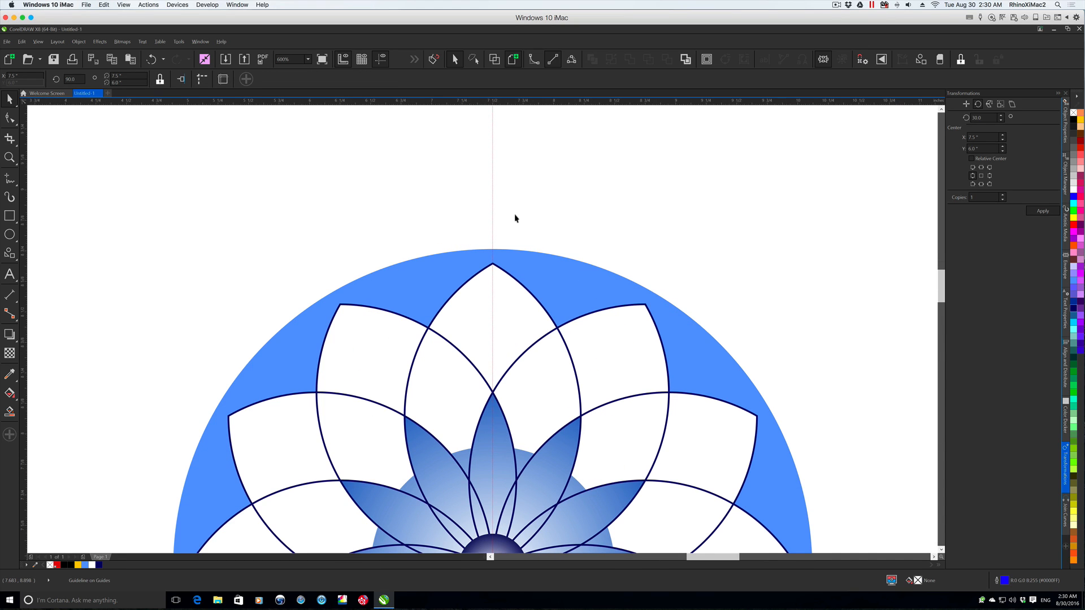
pyautogui.scroll(2, 514, 218)
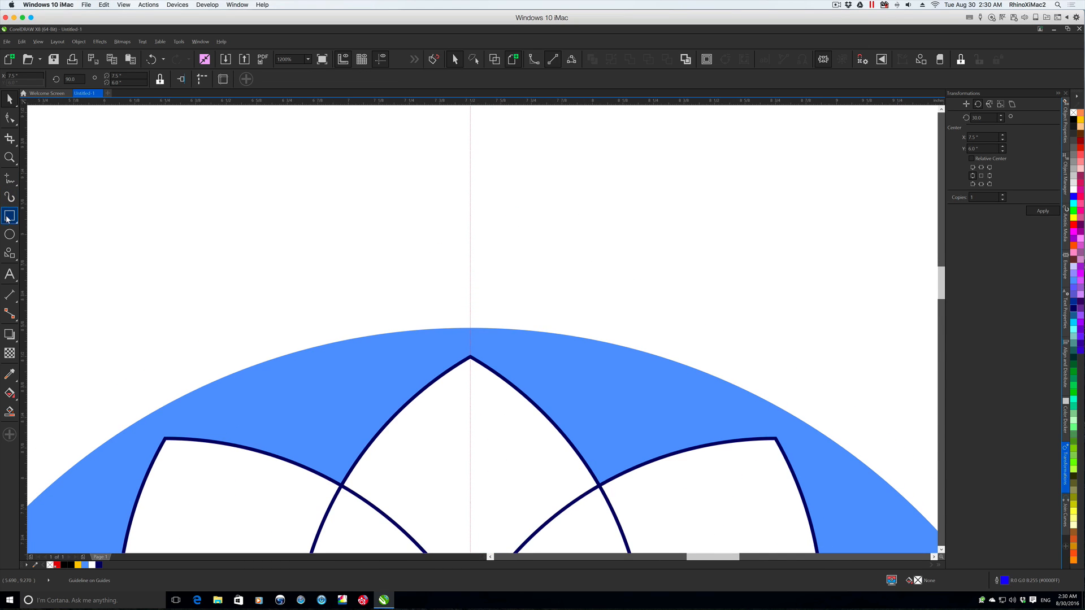
pyautogui.click(11, 181)
pyautogui.click(35, 228)
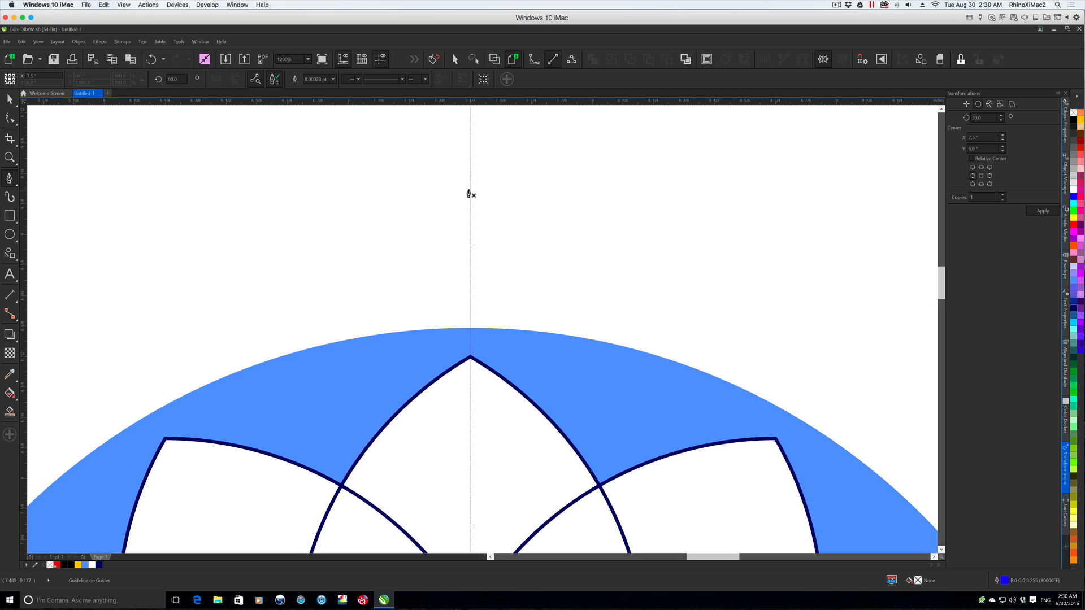
pyautogui.moveTo(470, 182); pyautogui.dragTo(378, 243)
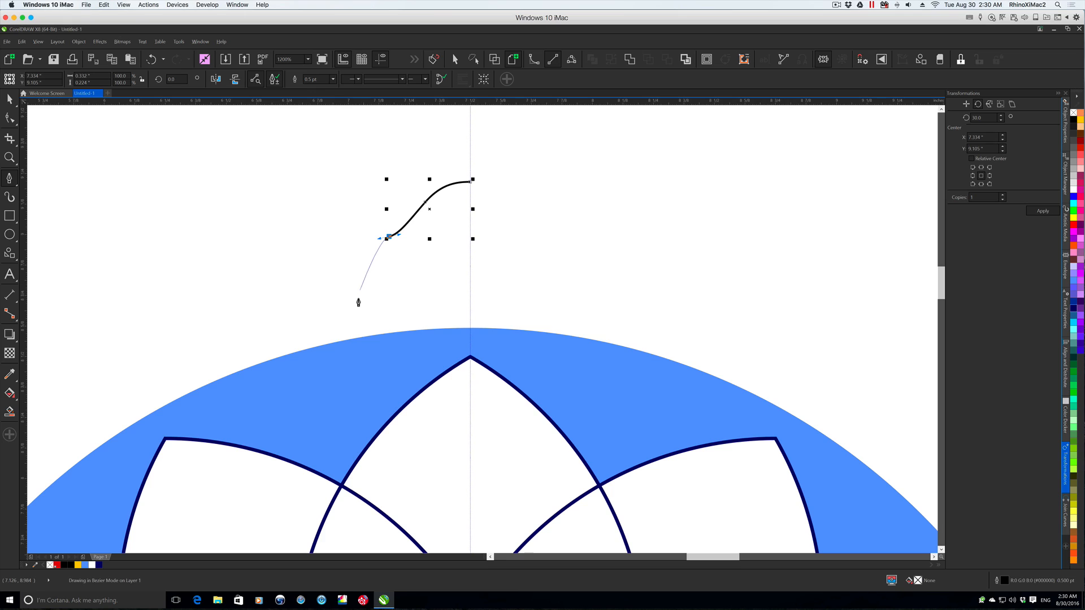
pyautogui.moveTo(358, 346); pyautogui.dragTo(376, 425)
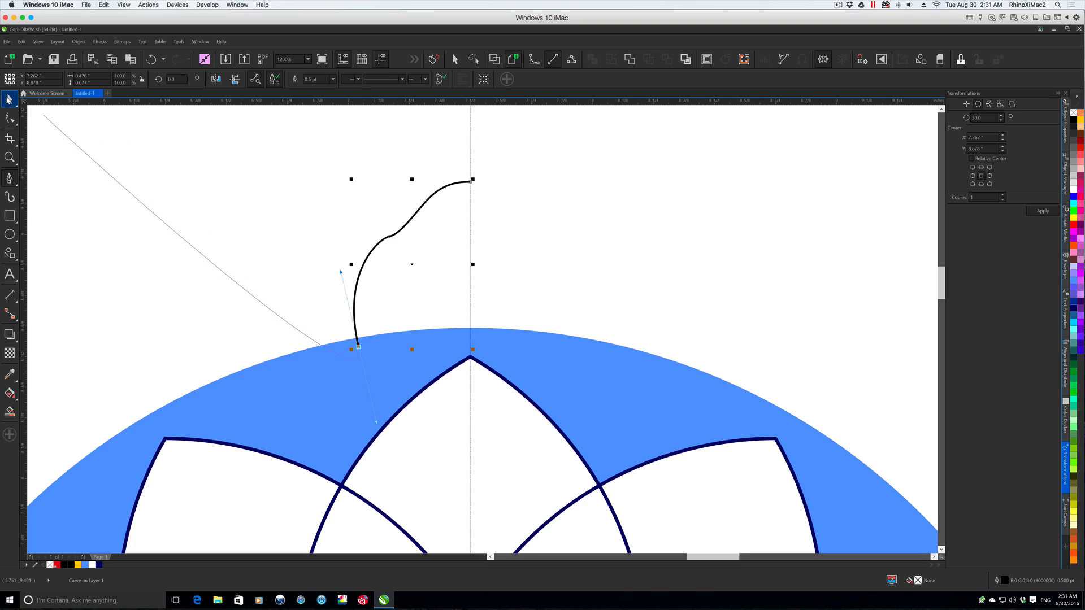
# - Smooth the half-petal curve by adjusting its middle and top node handles and deleting the extra node between them
pyautogui.click(9, 101)
pyautogui.click(10, 118)
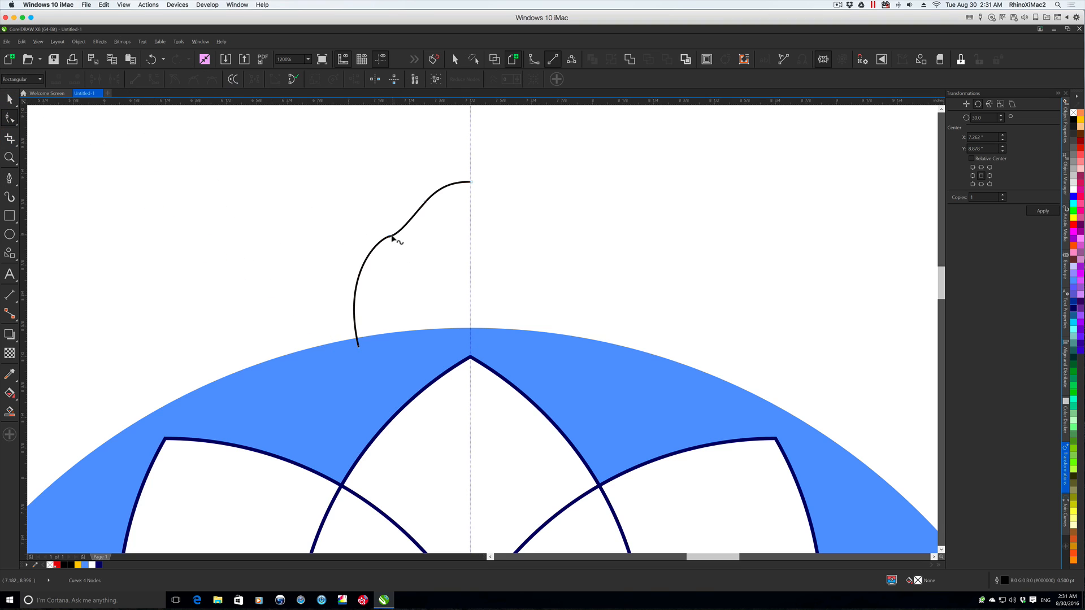
pyautogui.click(389, 237)
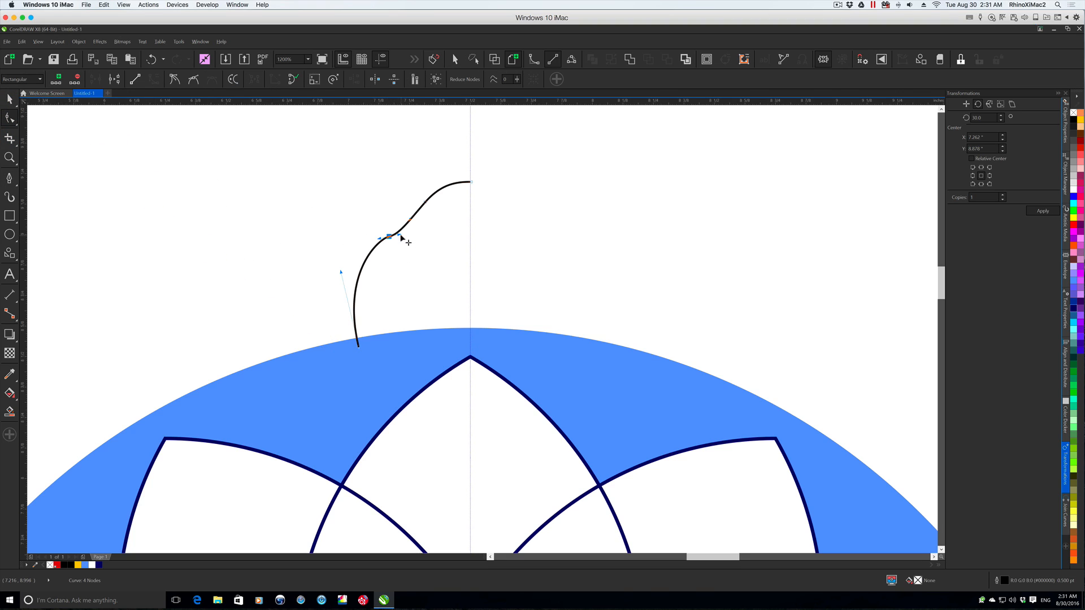
pyautogui.moveTo(399, 235); pyautogui.dragTo(416, 227)
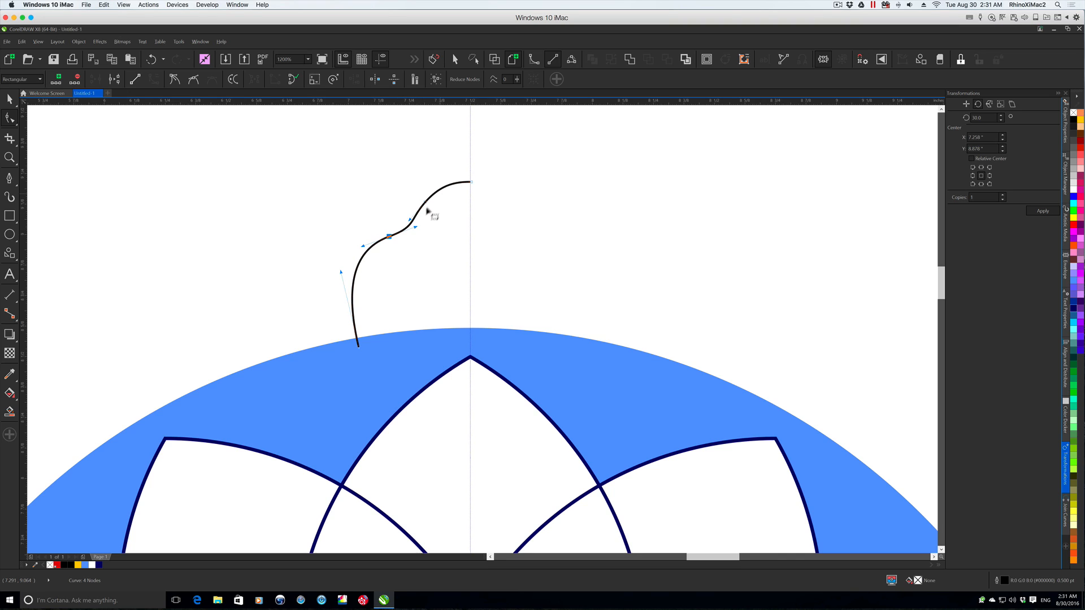
pyautogui.click(425, 201)
pyautogui.moveTo(421, 185); pyautogui.dragTo(445, 211)
pyautogui.press('Delete')
pyautogui.click(471, 182)
pyautogui.moveTo(429, 182); pyautogui.dragTo(434, 182)
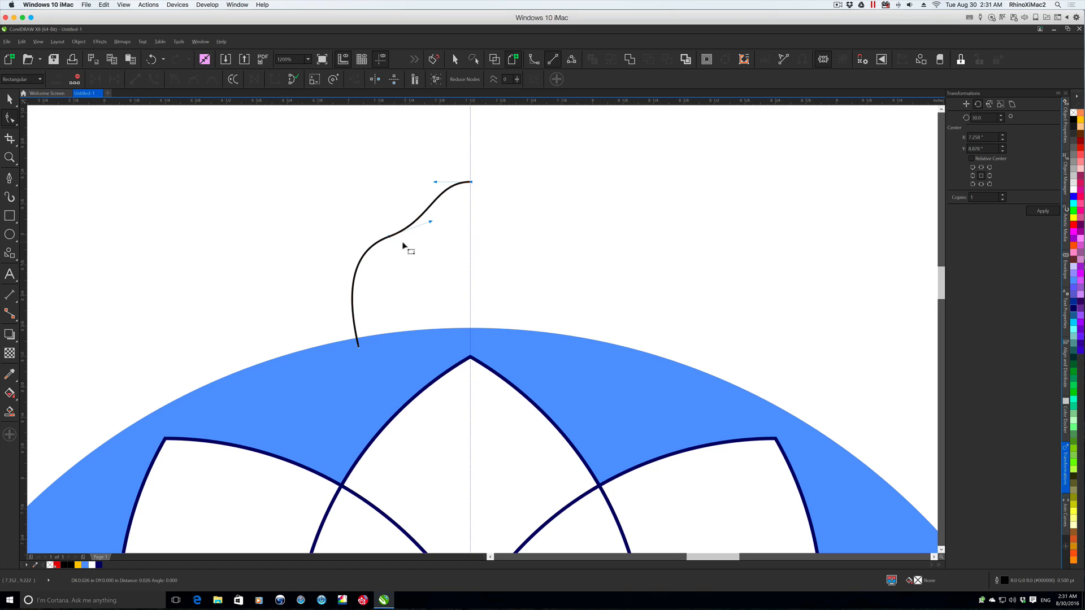
pyautogui.moveTo(432, 222); pyautogui.dragTo(428, 216)
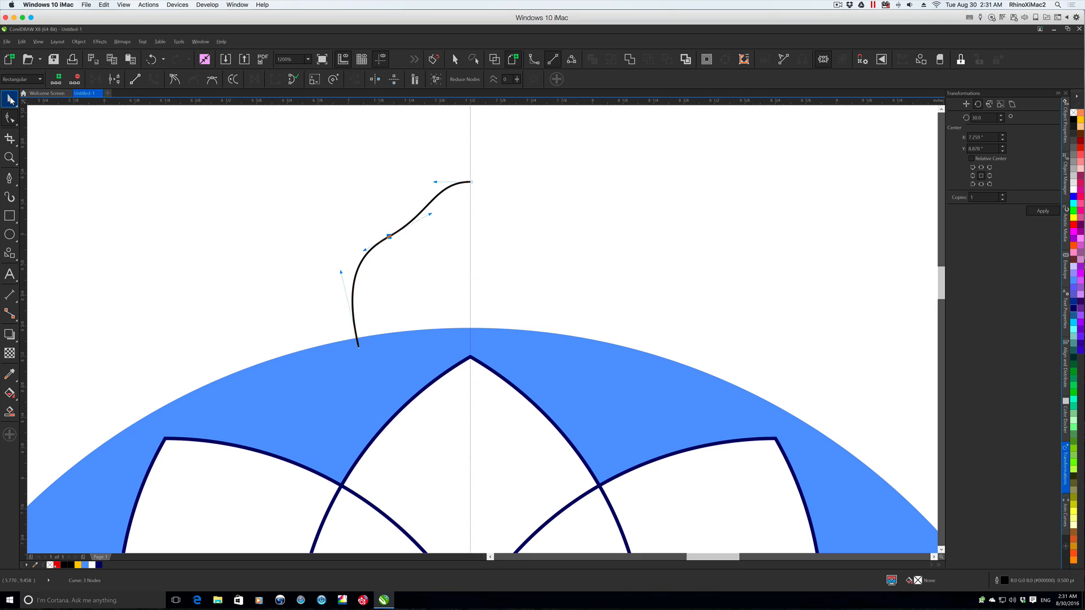
pyautogui.click(10, 100)
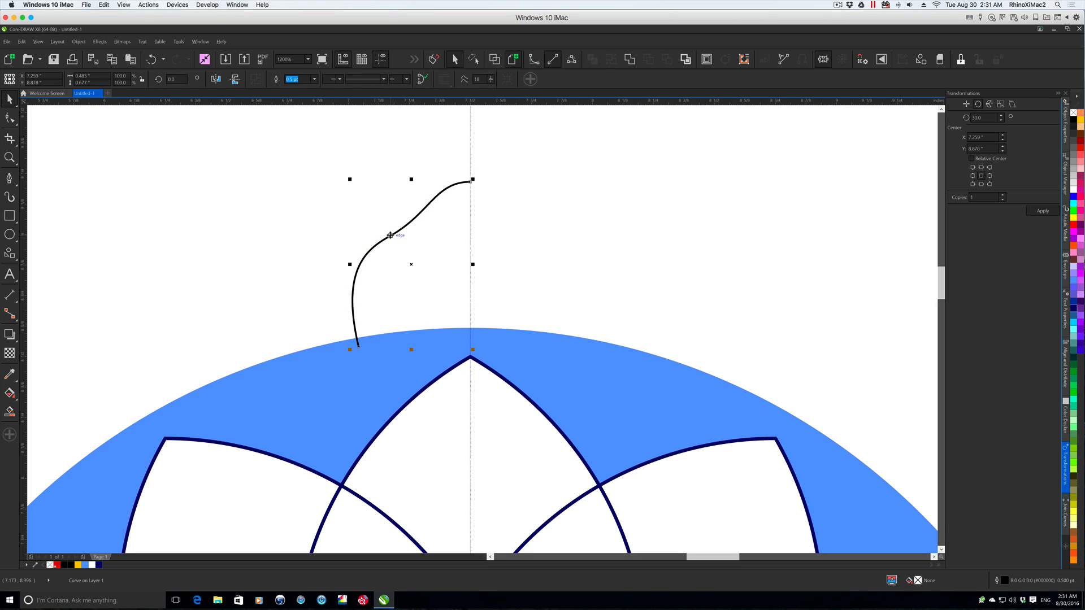
# - Duplicate the half-petal curve, mirror the copy horizontally and place it against the original across the vertical guideline
pyautogui.moveTo(390, 235); pyautogui.dragTo(459, 236)
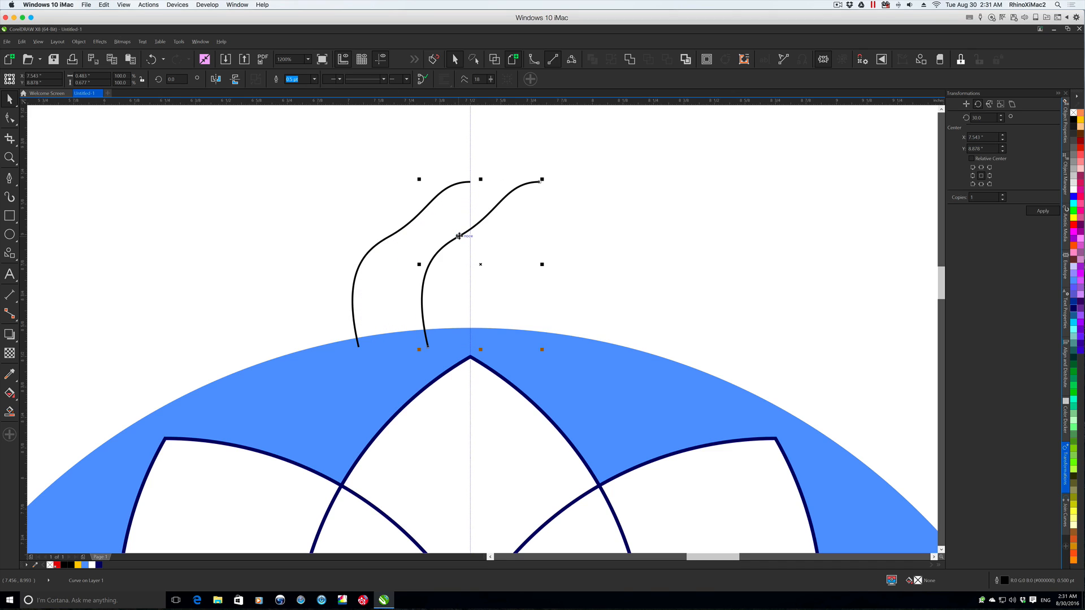
pyautogui.click(236, 81)
pyautogui.moveTo(487, 263); pyautogui.dragTo(530, 265)
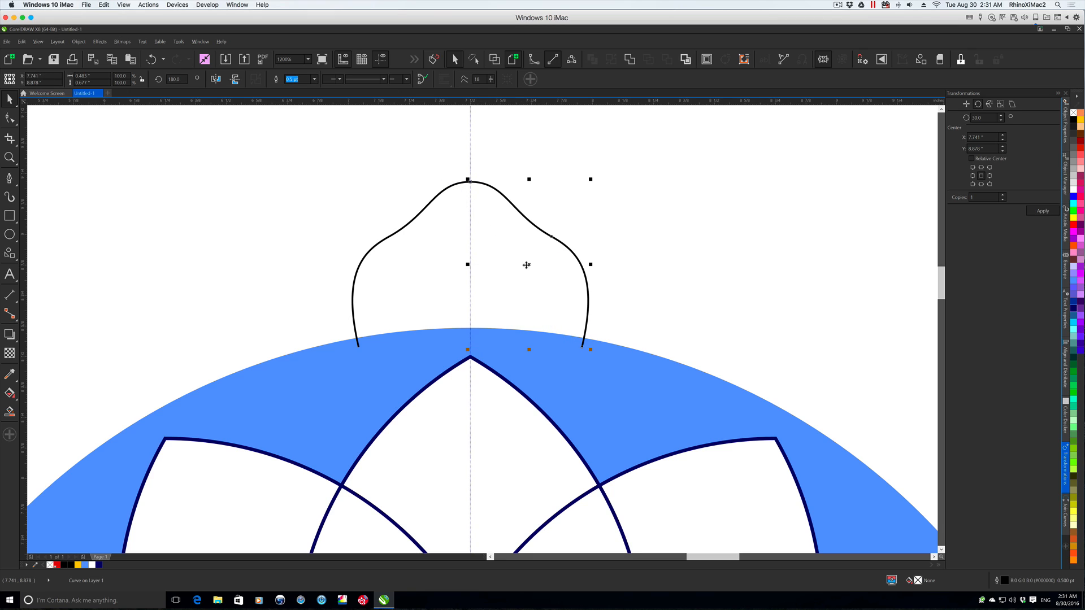
# - Join the two mirrored half-petal curves into one arch where they meet at the guideline, accepting the endpoint tolerance, and deselect it
pyautogui.keyDown('shift'); pyautogui.click(398, 233); pyautogui.keyUp('shift')
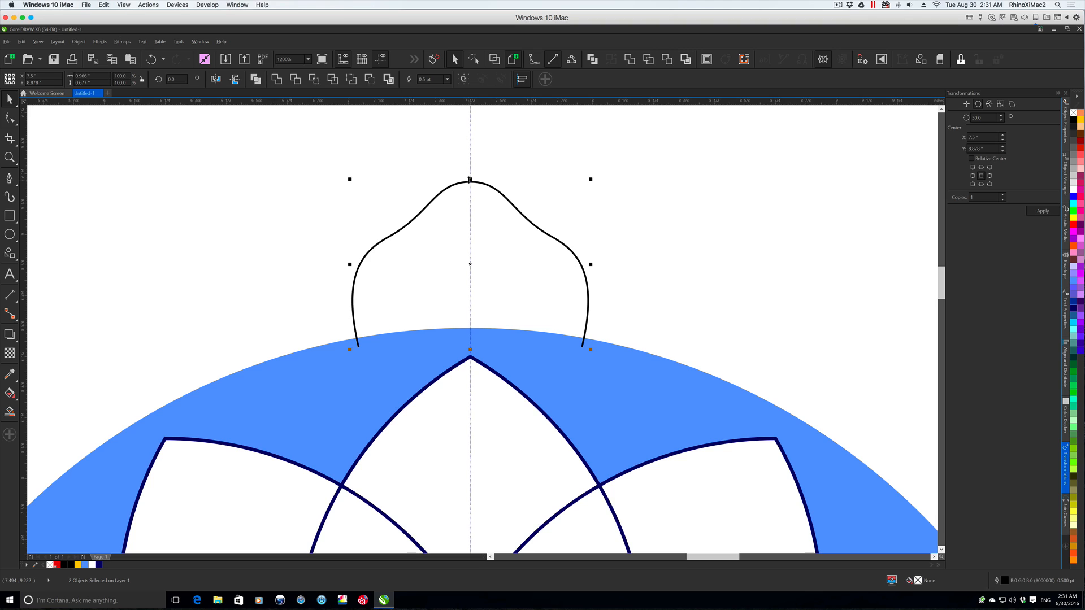
pyautogui.hotkey('ctrl', 'j')
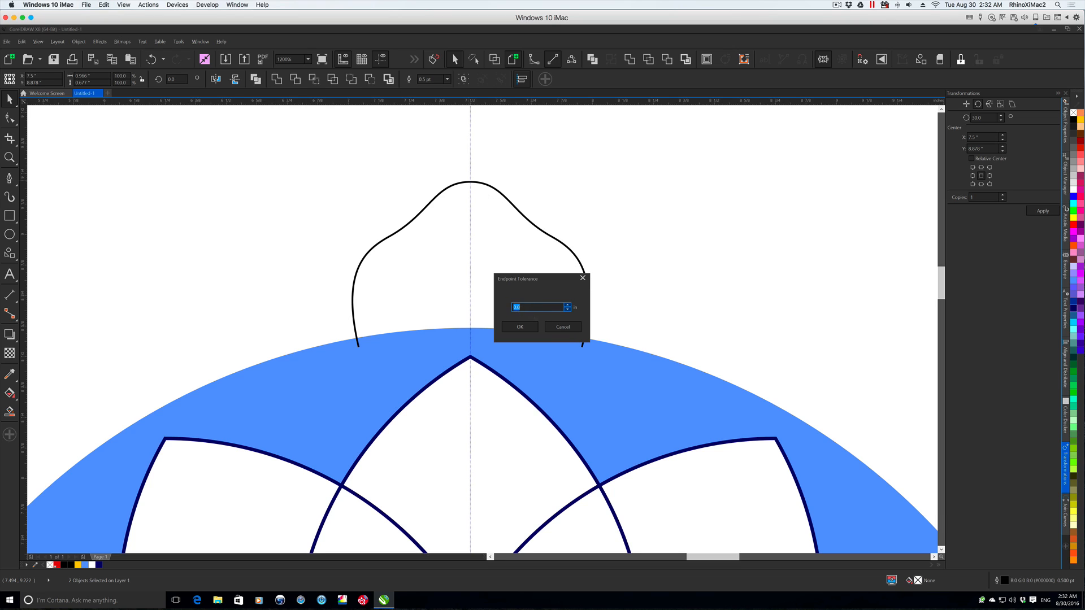
pyautogui.click(527, 333)
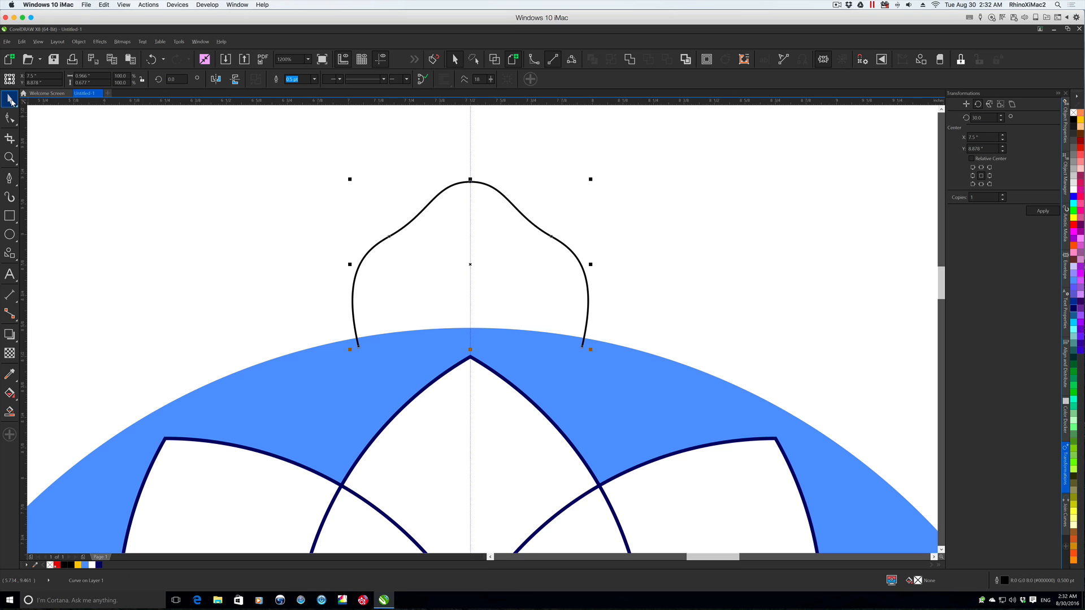
pyautogui.click(395, 172)
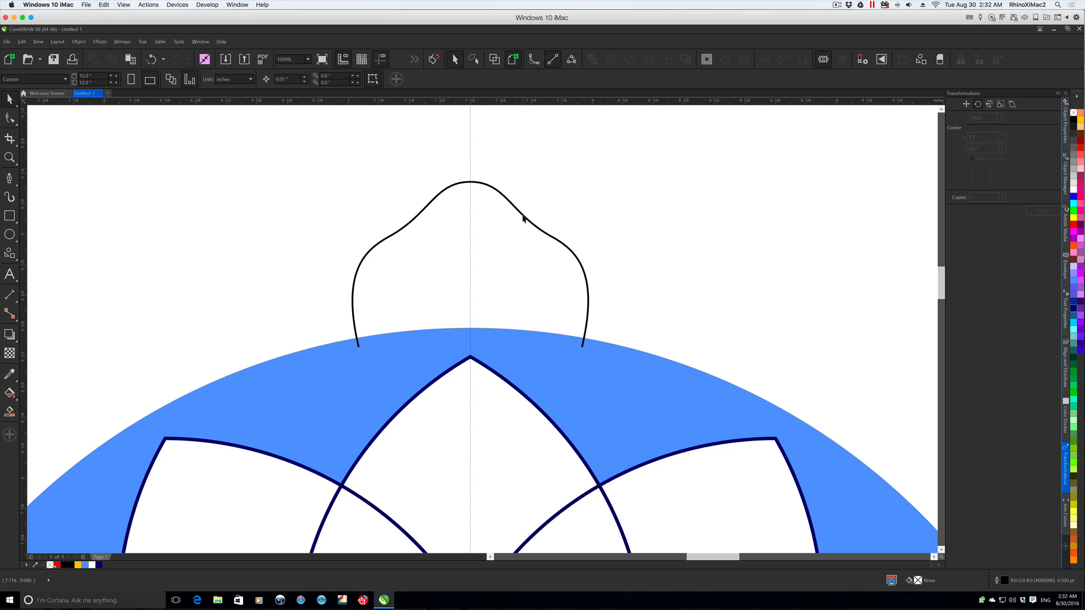
# - Test the join by pulling the arch's top node downward, and undo the change
pyautogui.click(523, 218)
pyautogui.click(10, 118)
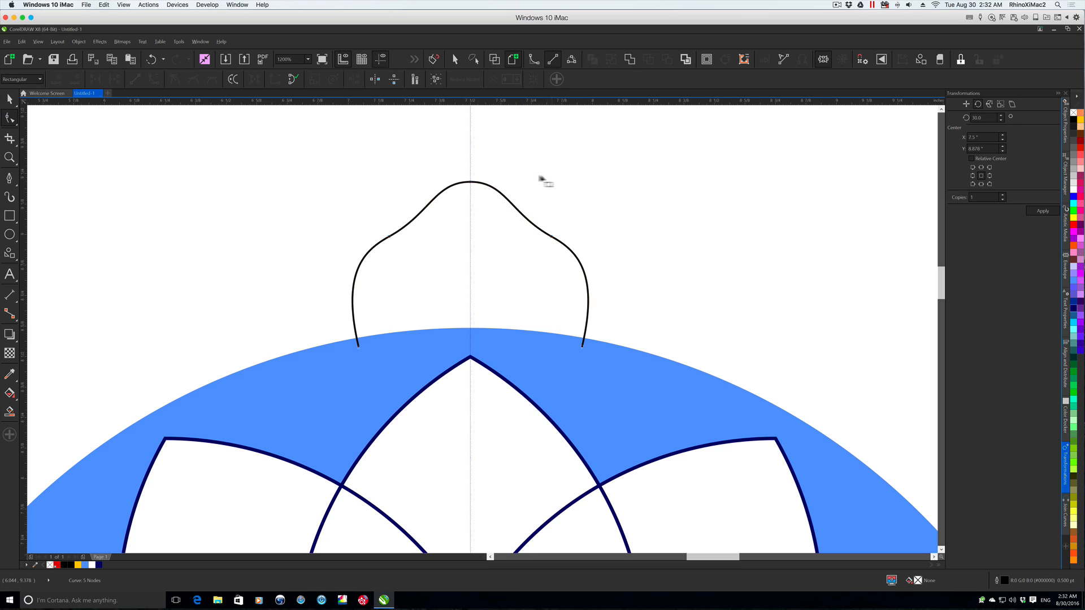
pyautogui.moveTo(470, 182); pyautogui.dragTo(489, 306)
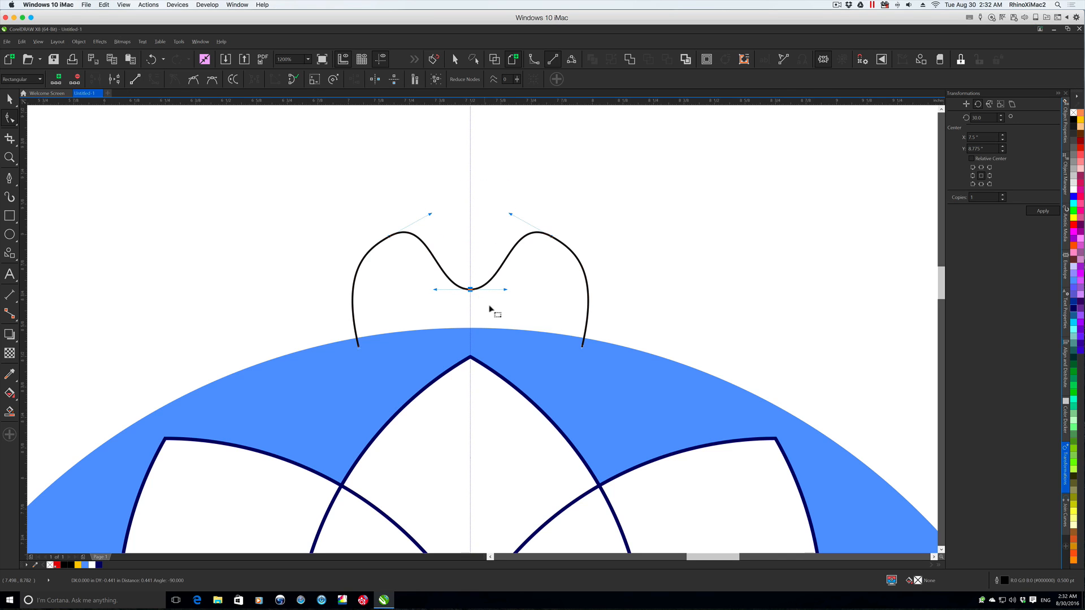
pyautogui.hotkey('ctrl', 'z')
pyautogui.press('space')
# - Place a duplicate of the arch slightly below the original, straight down along the vertical guideline
pyautogui.click(500, 196)
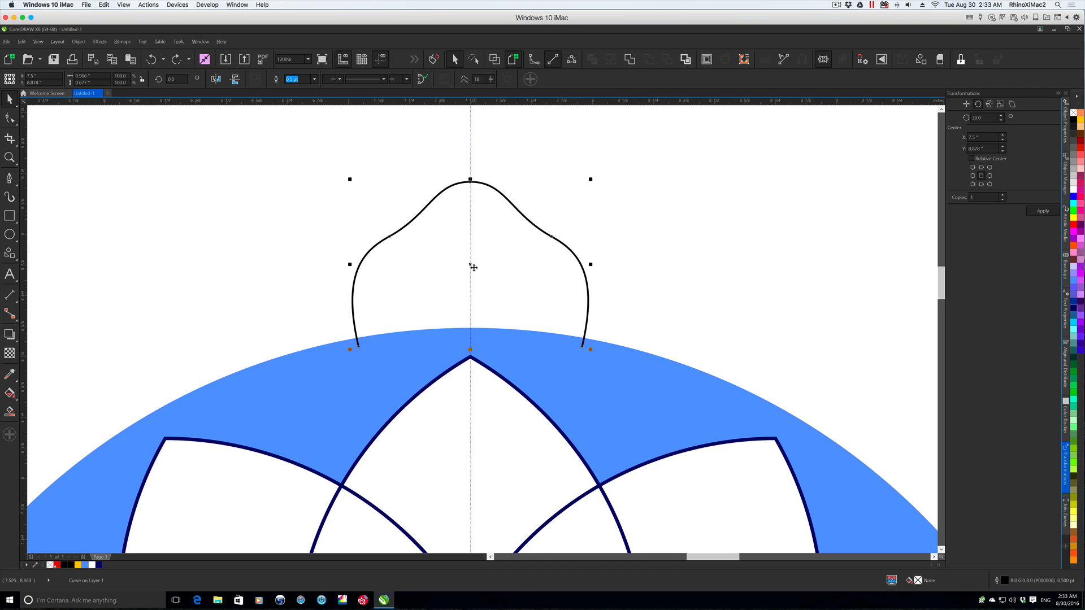
pyautogui.moveTo(472, 266); pyautogui.dragTo(472, 315)
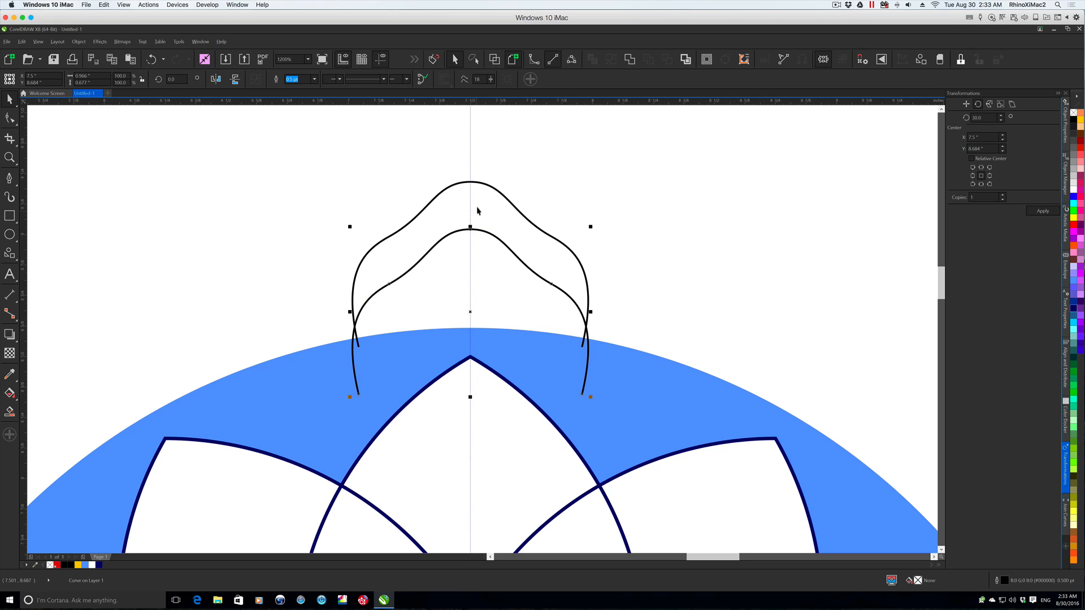
pyautogui.click(473, 182)
pyautogui.click(469, 263)
pyautogui.click(497, 241)
# - Try shrinking the lower arch to about 71.3% and moving it up inside the larger arch
pyautogui.moveTo(590, 397); pyautogui.dragTo(564, 377)
pyautogui.moveTo(482, 256); pyautogui.dragTo(487, 243)
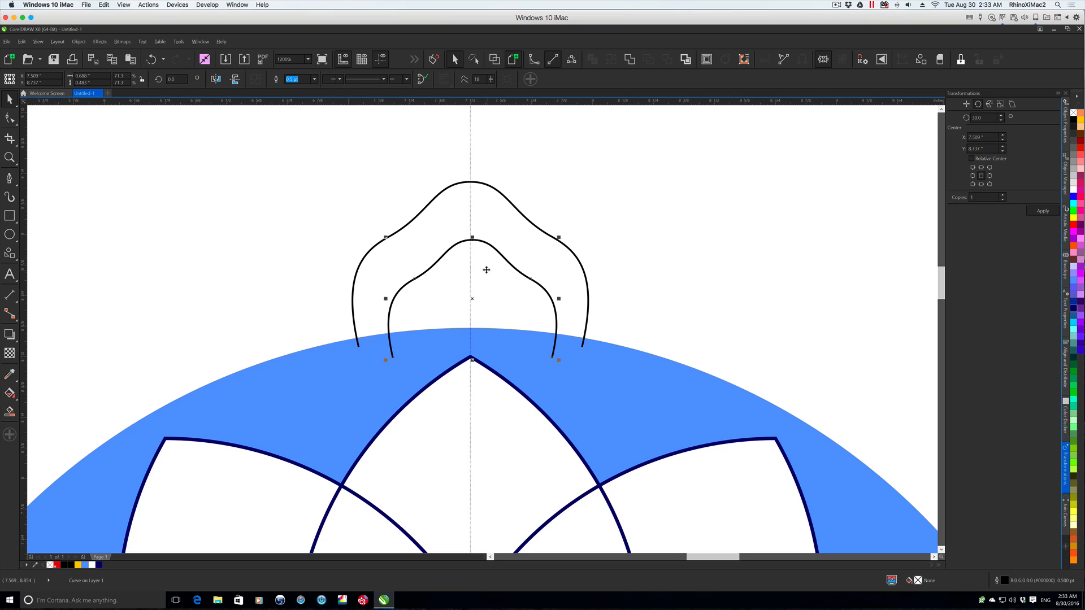
pyautogui.hotkey('ctrl', 'z')
pyautogui.moveTo(471, 311); pyautogui.dragTo(472, 290)
# - With both arches selected, set Join Curves to Extend with a gap tolerance of 1.0 in, and deselect them
pyautogui.moveTo(320, 152); pyautogui.dragTo(636, 379)
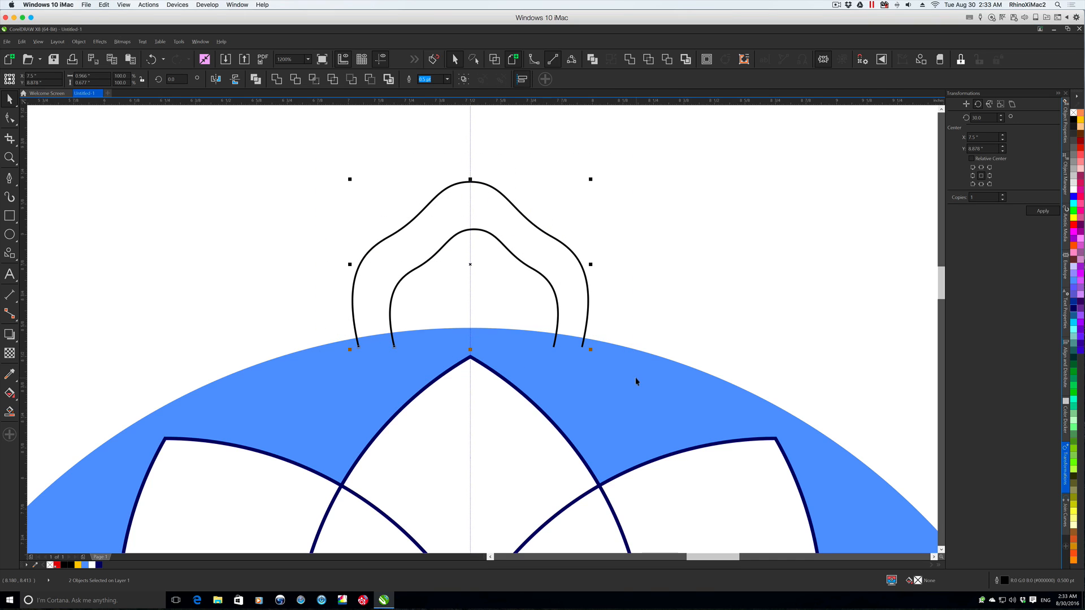
pyautogui.click(1065, 511)
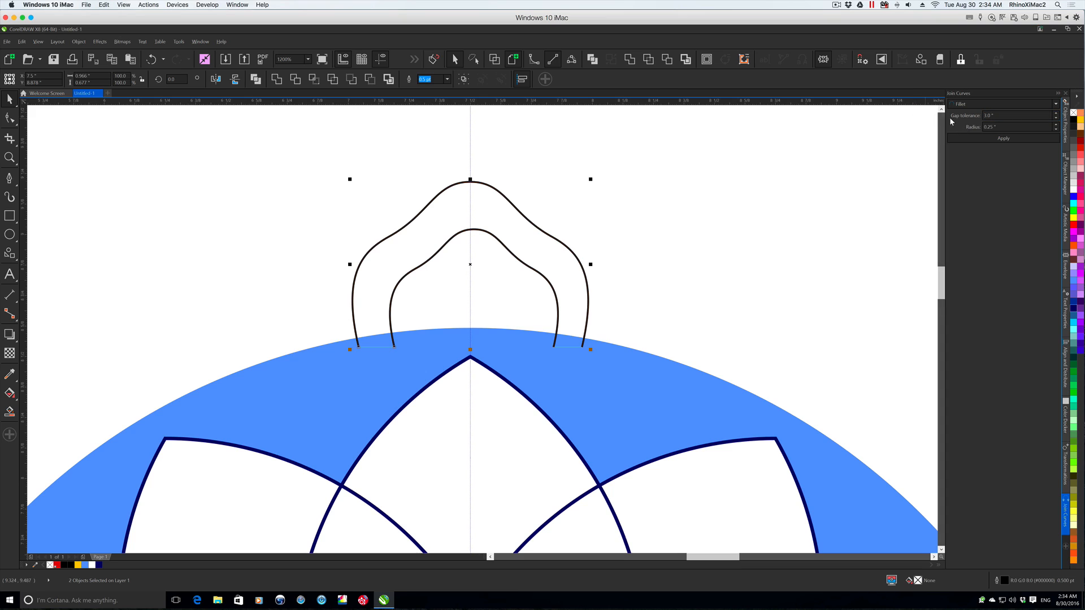
pyautogui.click(974, 104)
pyautogui.click(974, 116)
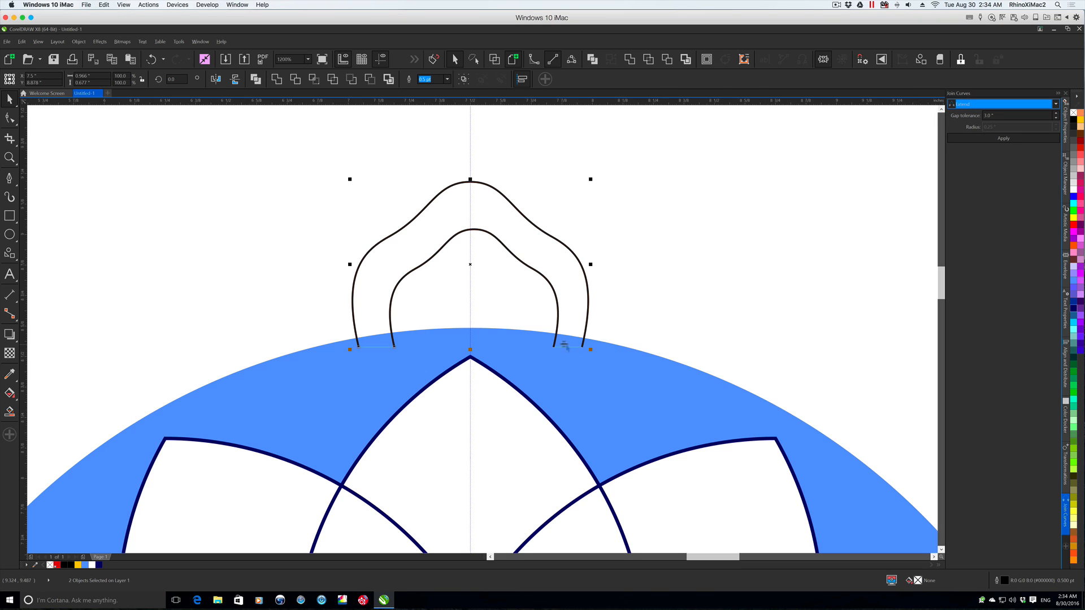
pyautogui.press('Tab')
pyautogui.write('1')
pyautogui.press('Tab')
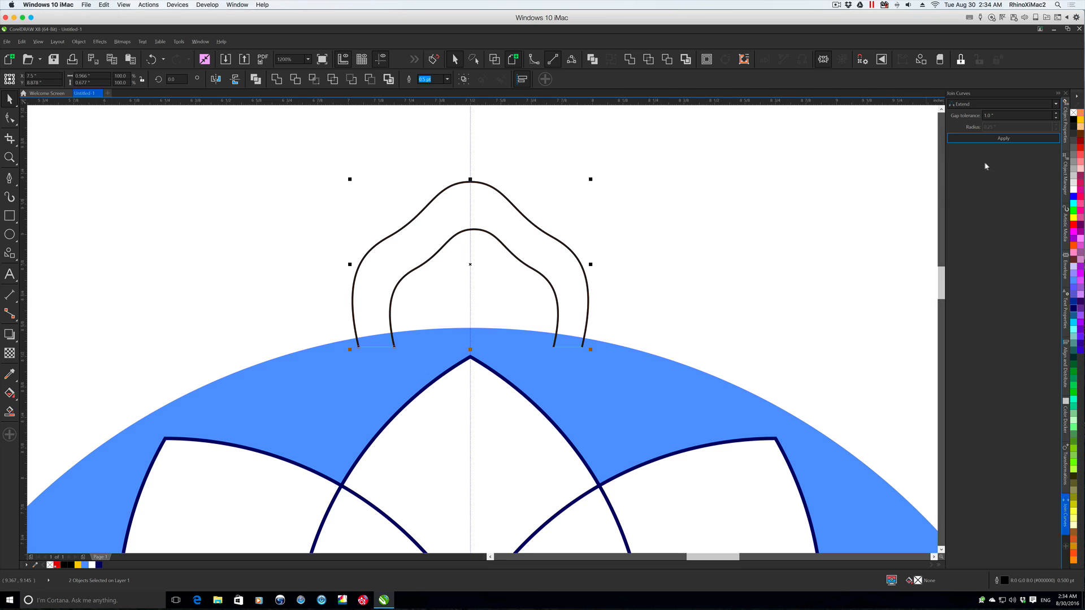
pyautogui.click(902, 150)
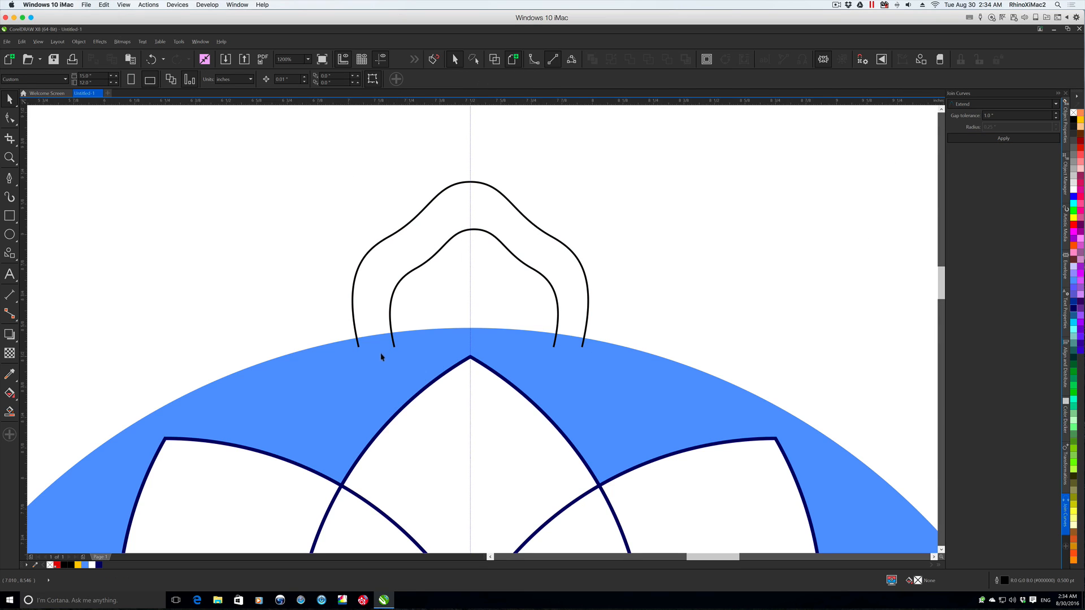
# - Undo the inner arch's placement and scaling, and refit it inside the larger arch at about 70.8%, centred on the guideline
pyautogui.hotkey('ctrl', 'z')
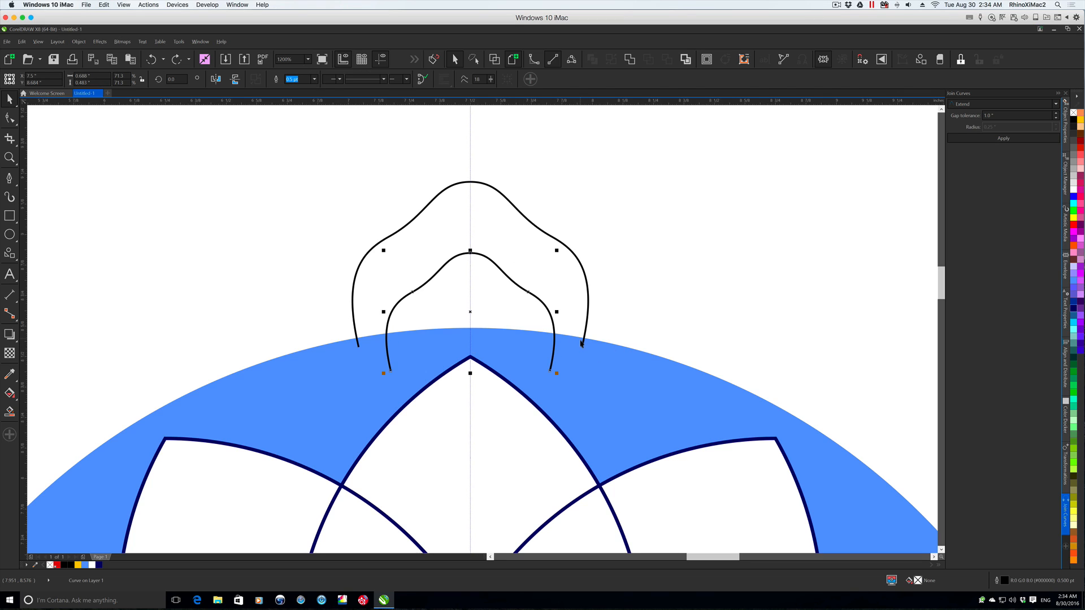
pyautogui.hotkey('ctrl', 'z')
pyautogui.moveTo(590, 396); pyautogui.dragTo(571, 371)
pyautogui.moveTo(473, 312); pyautogui.dragTo(470, 284)
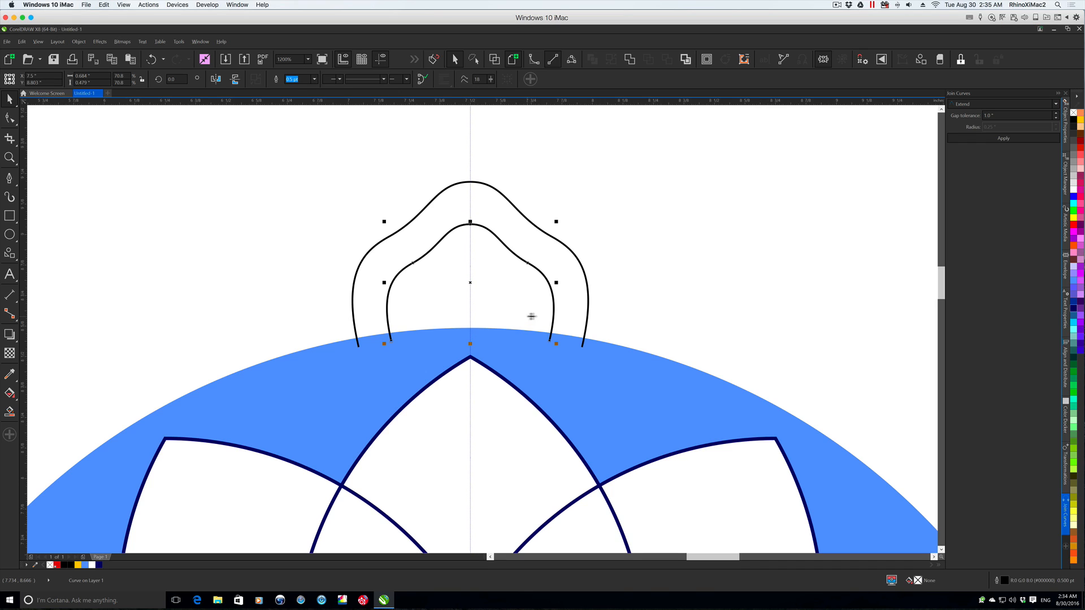
# - Select both arches and join their open ends into one closed petal outline using the Extend join
pyautogui.moveTo(341, 162); pyautogui.dragTo(632, 380)
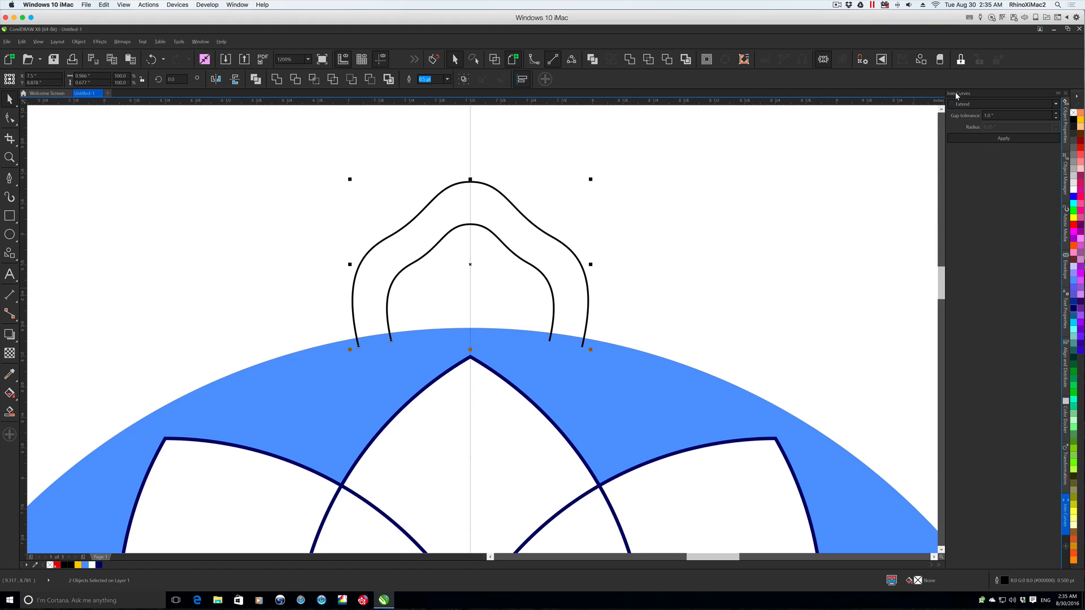
pyautogui.click(1003, 114)
pyautogui.click(1025, 136)
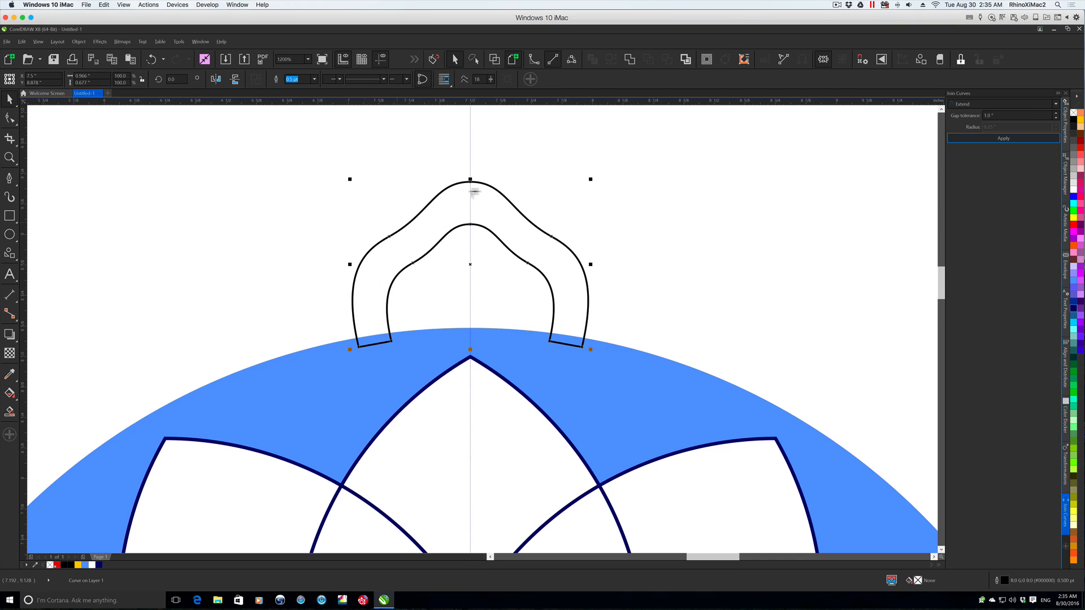
# - Apply a linear fountain fill to the closed petal, running vertically from black at the base to white at the tip
pyautogui.click(9, 394)
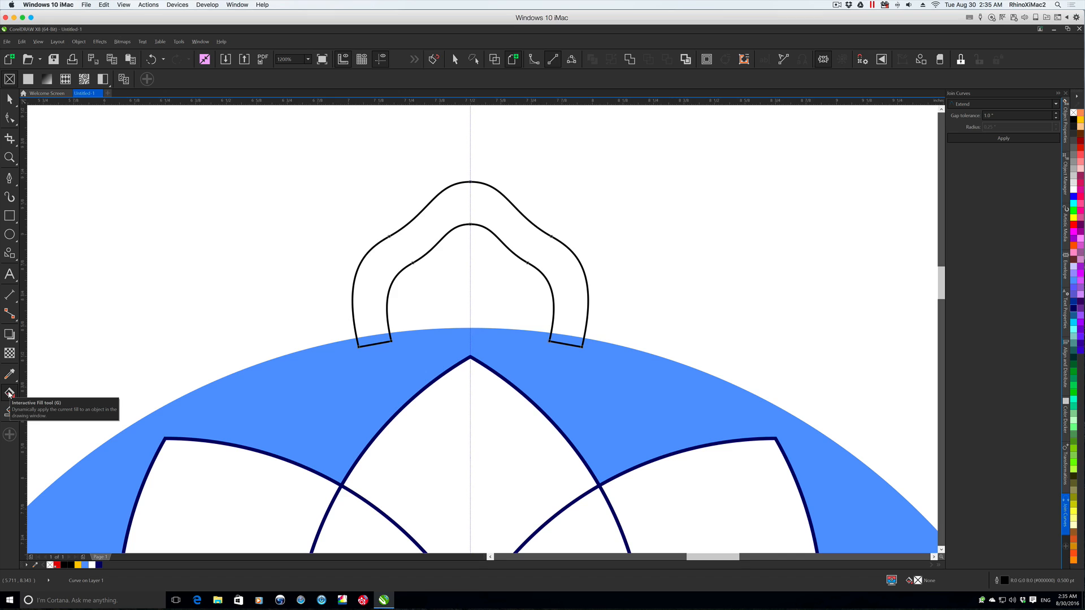
pyautogui.click(46, 79)
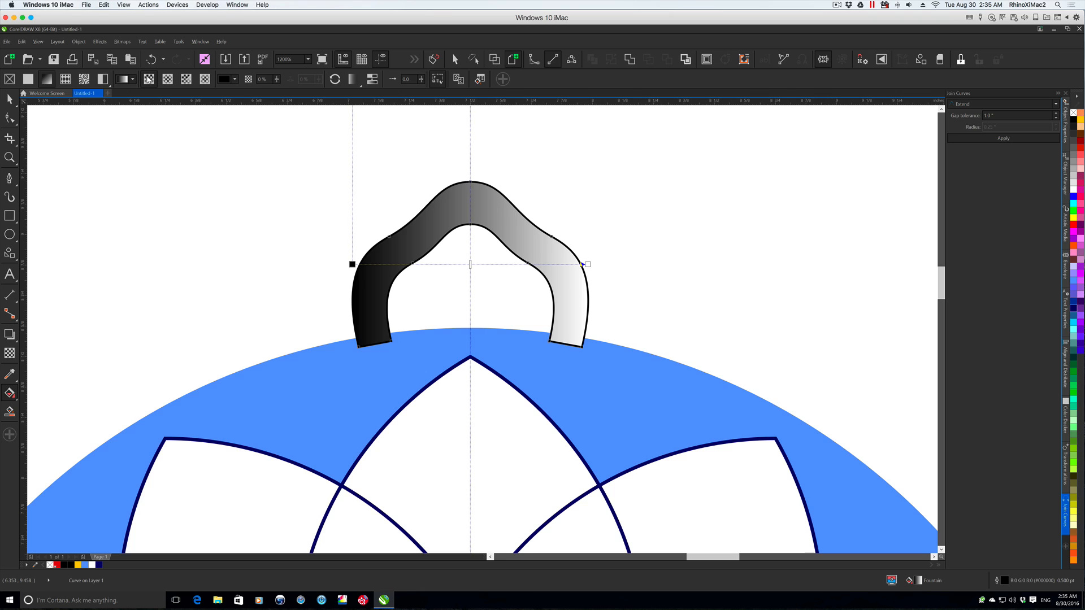
pyautogui.moveTo(352, 264); pyautogui.dragTo(472, 333)
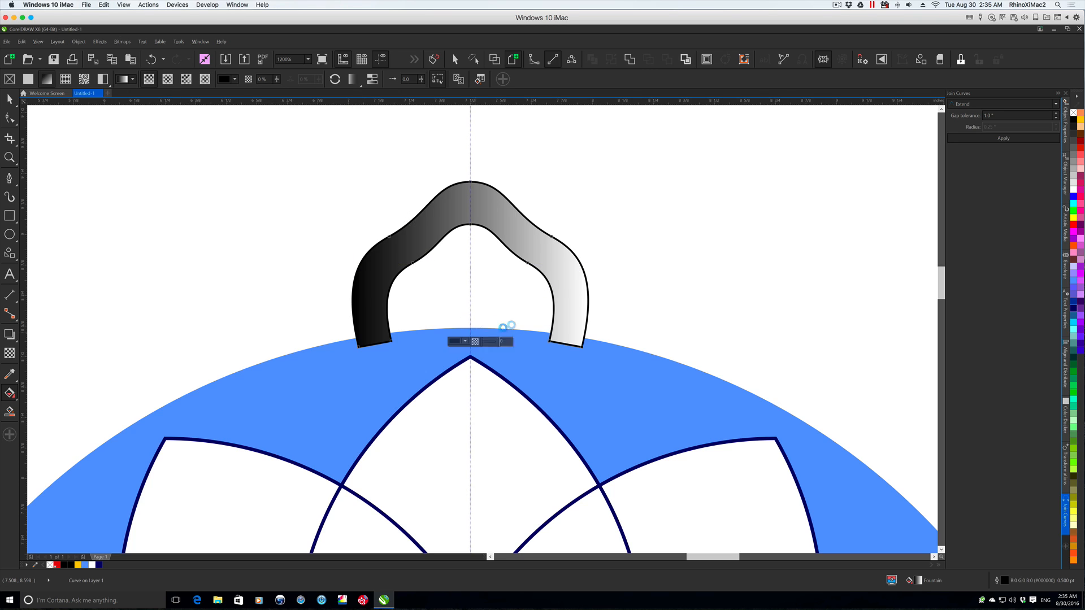
pyautogui.moveTo(588, 265); pyautogui.dragTo(471, 182)
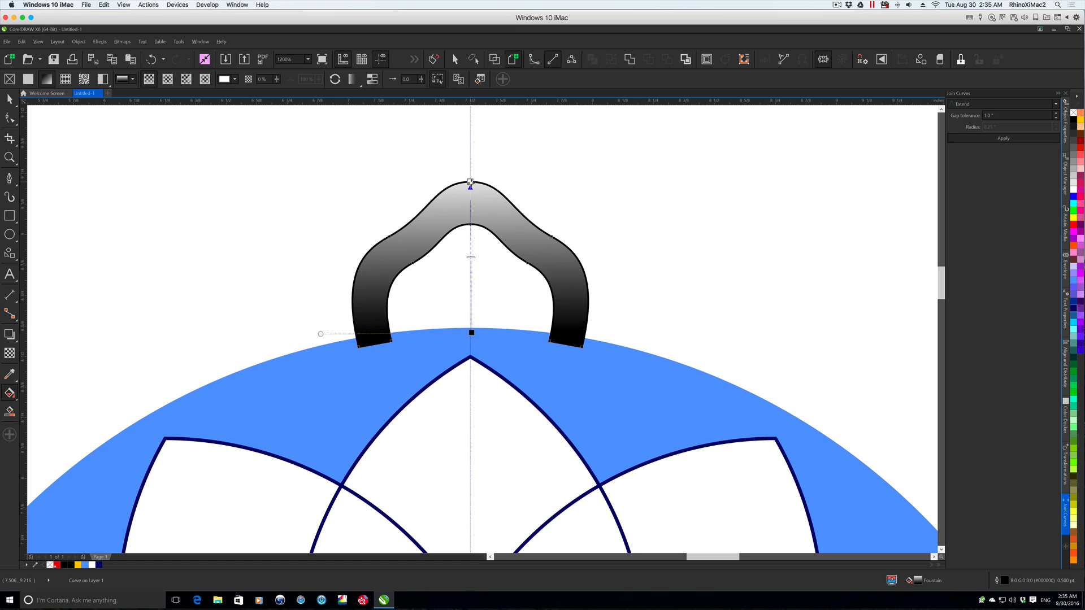
pyautogui.moveTo(320, 333); pyautogui.dragTo(347, 335)
# - Change the gradient's base colour from black to dark blue, RGB 16, 34, 173
pyautogui.click(471, 333)
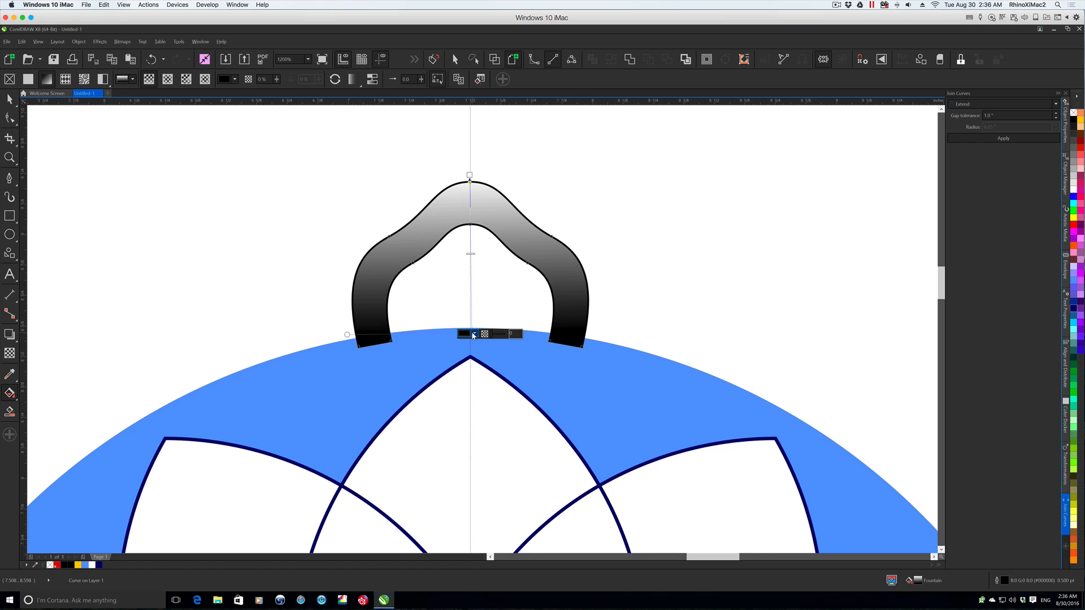
pyautogui.click(473, 333)
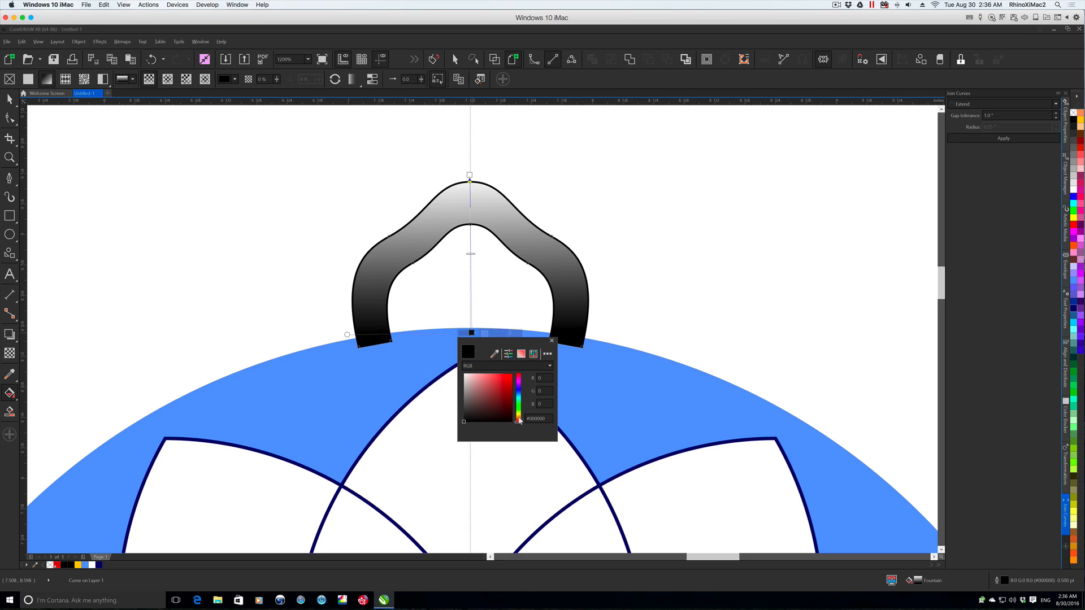
pyautogui.click(518, 390)
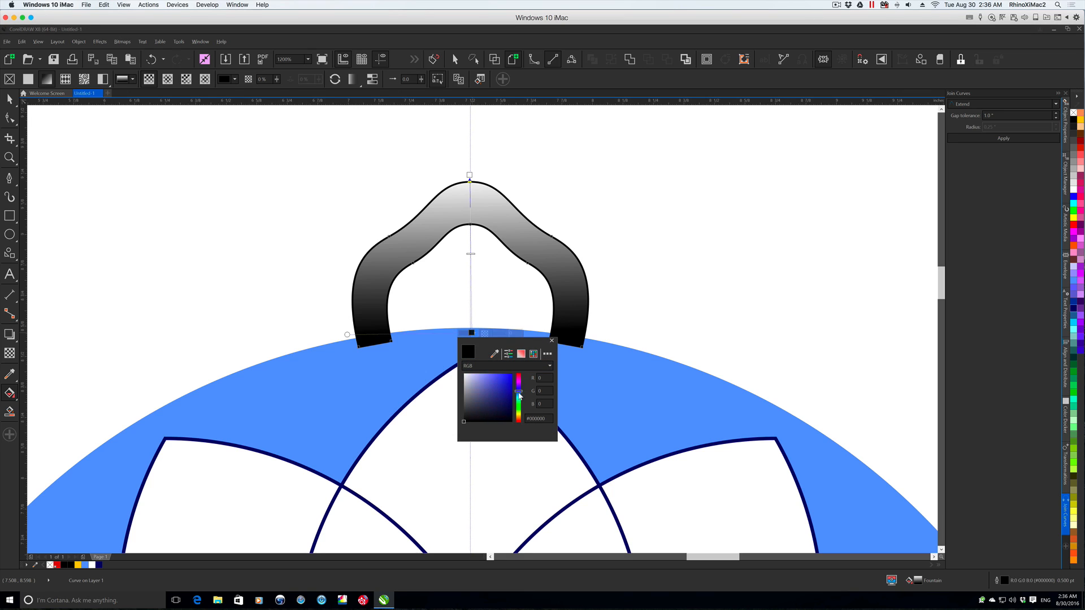
pyautogui.click(499, 391)
pyautogui.click(507, 389)
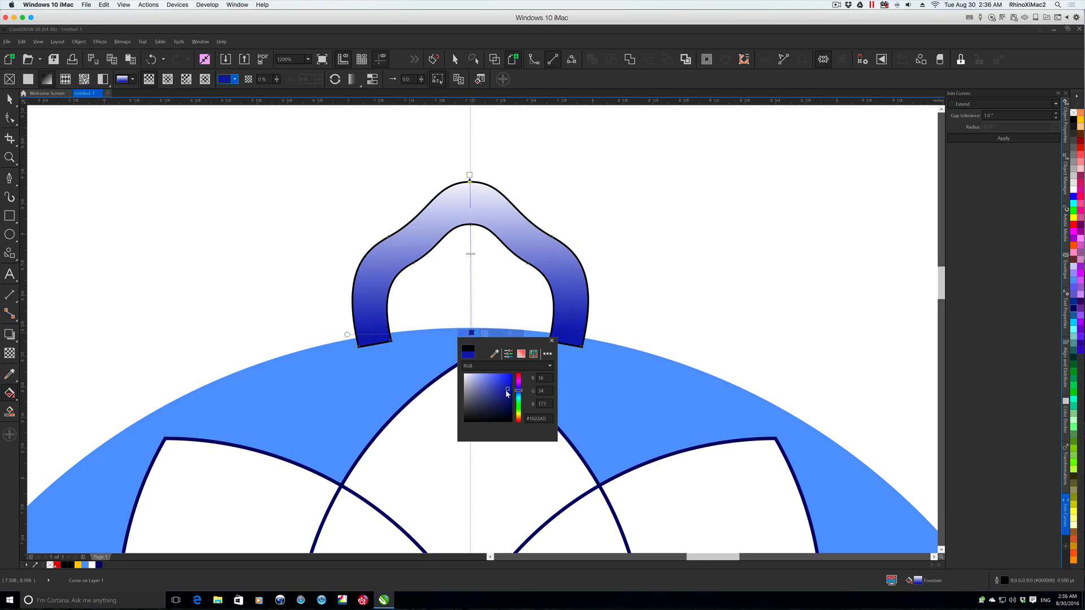
pyautogui.click(552, 341)
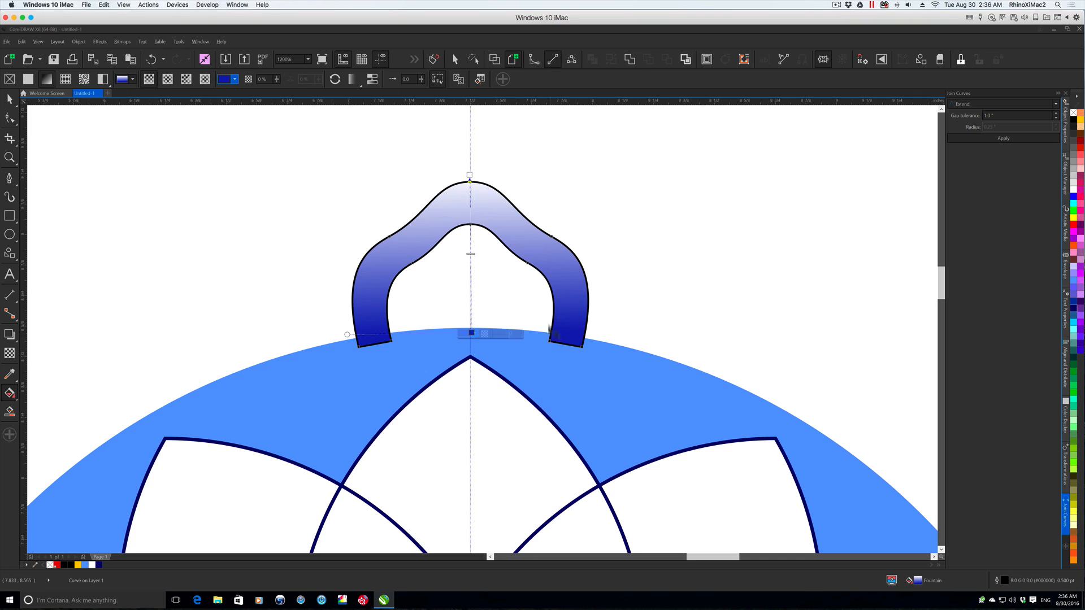
# - Sample the petal's dark blue for the gradient's tip colour and lighten it to a pale blue tint
pyautogui.click(469, 179)
pyautogui.click(472, 176)
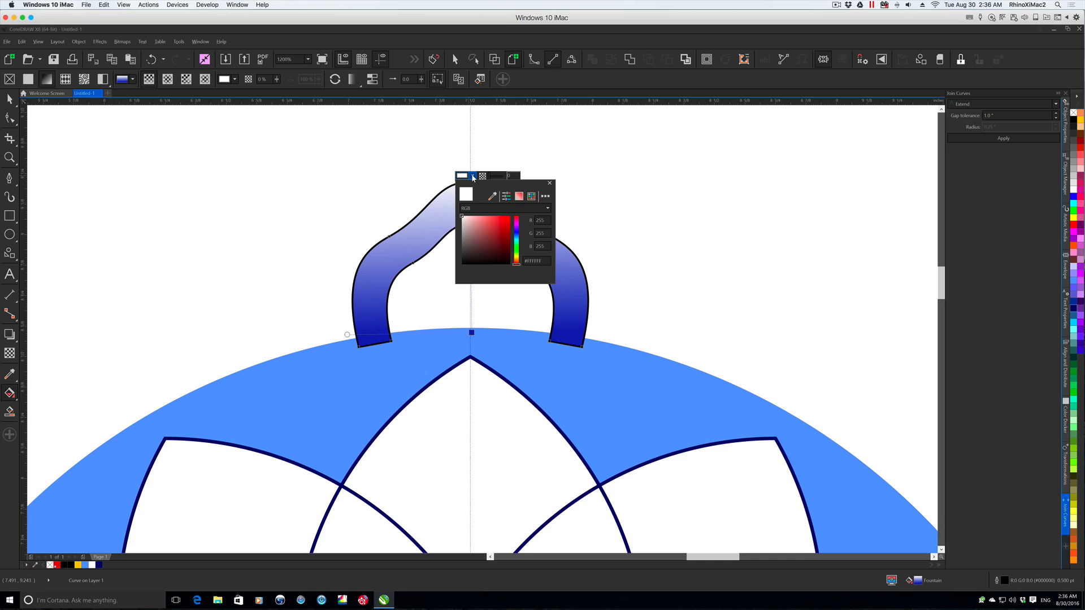
pyautogui.click(491, 198)
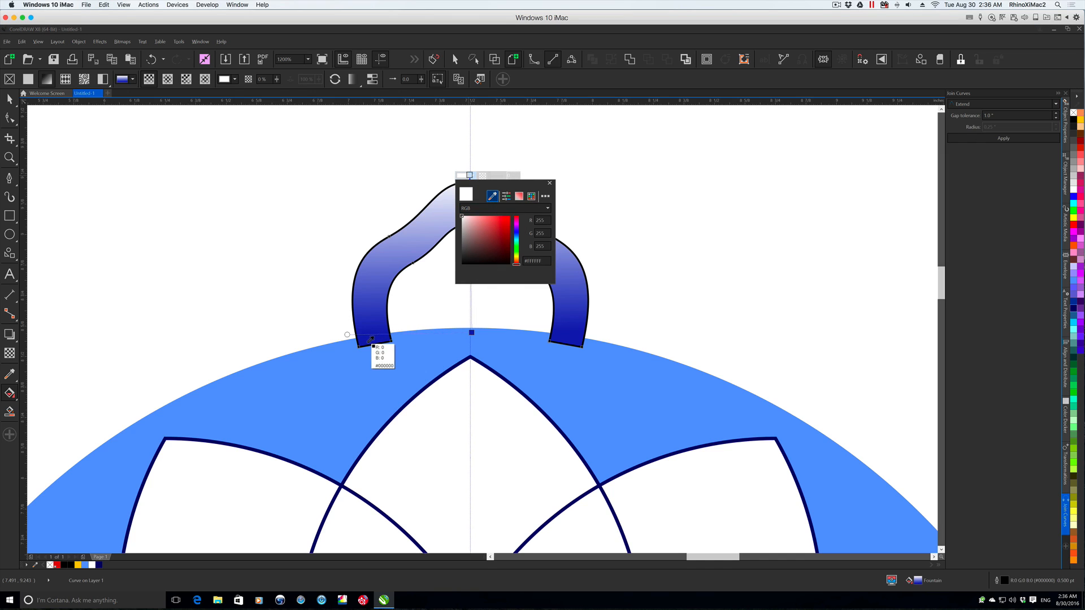
pyautogui.click(367, 344)
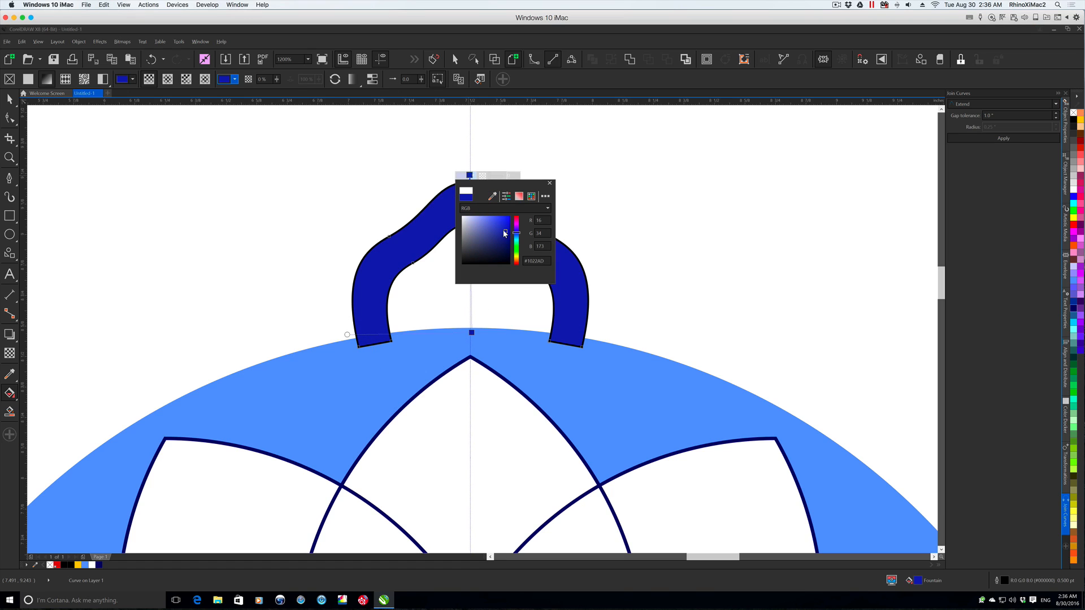
pyautogui.moveTo(506, 229); pyautogui.dragTo(483, 225)
pyautogui.click(478, 223)
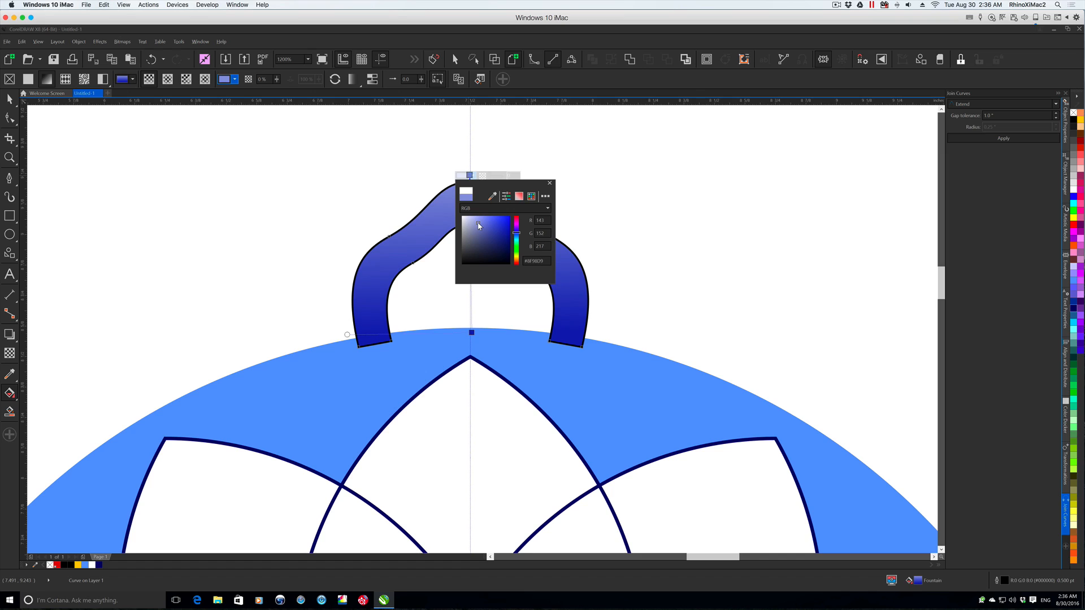
pyautogui.click(477, 222)
pyautogui.moveTo(476, 220); pyautogui.dragTo(471, 220)
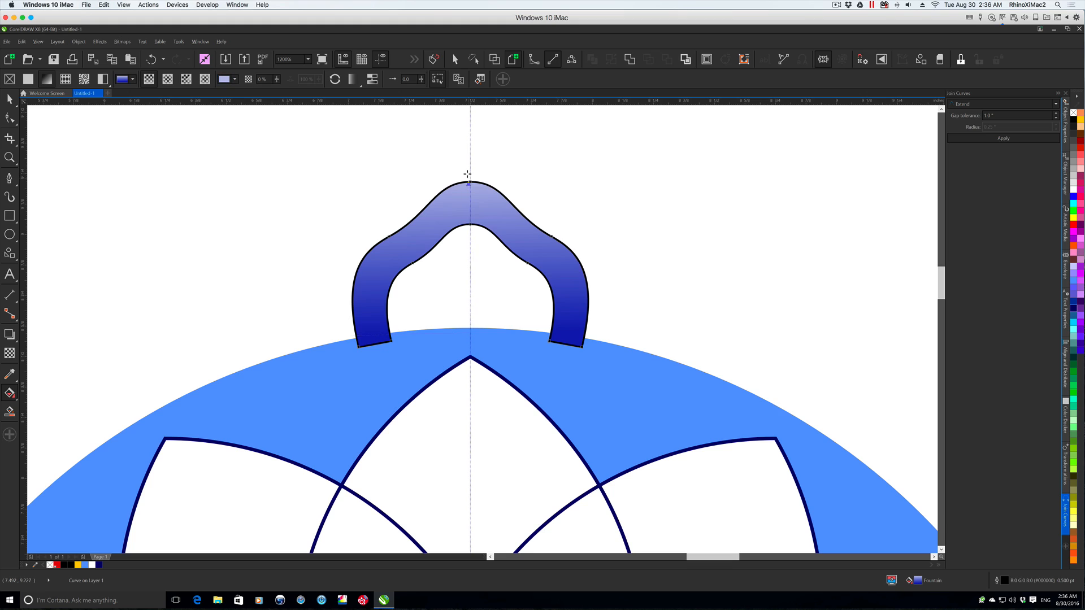
# - Move the gradient's pale end slightly lower into the petal's tip and remove the petal's outline
pyautogui.moveTo(469, 181); pyautogui.dragTo(469, 196)
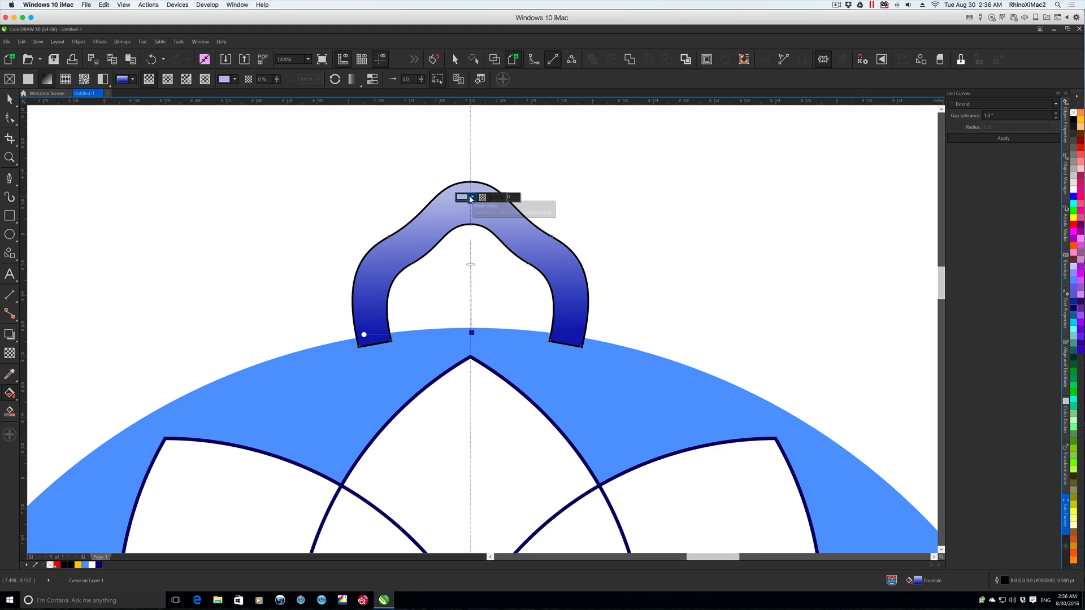
pyautogui.click(9, 101)
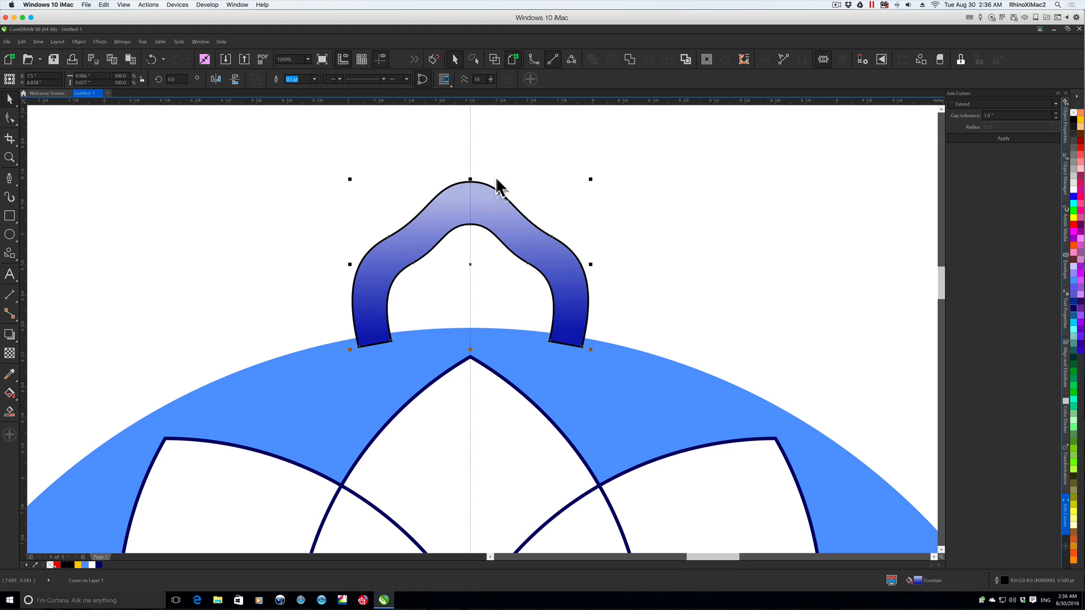
pyautogui.rightClick(1073, 113)
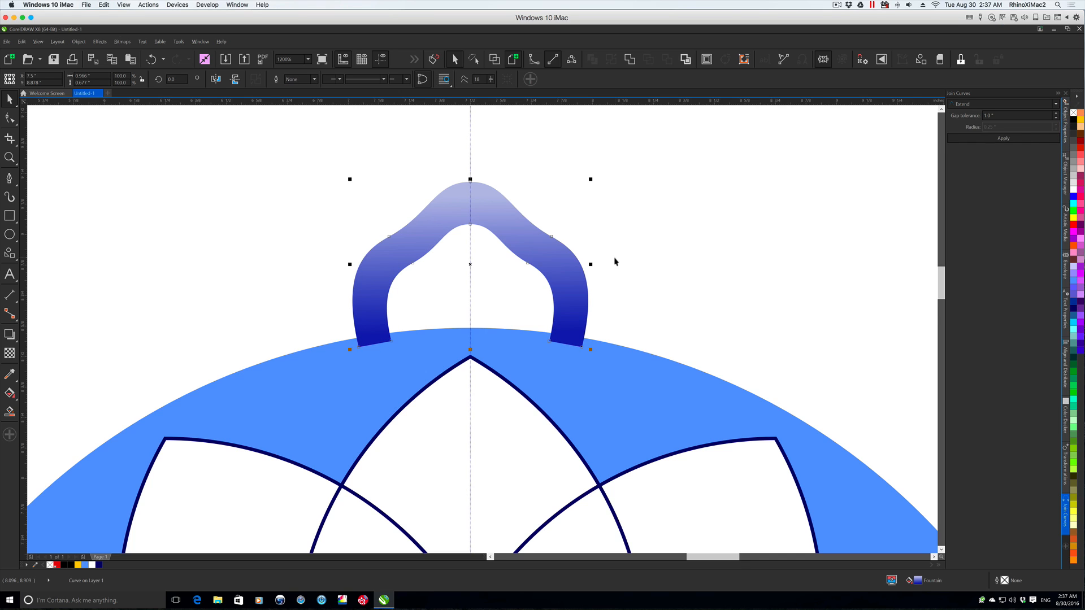
# - Move the petal's rotation centre to the middle of the flower
pyautogui.scroll(-1, 614, 260)
pyautogui.scroll(-1, 565, 288)
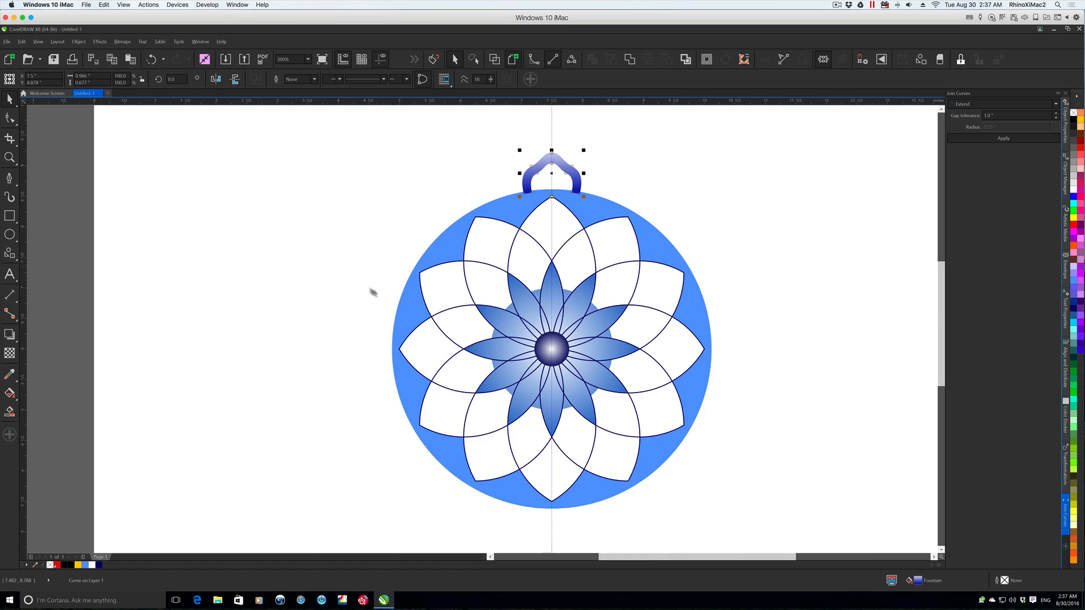
pyautogui.click(551, 173)
pyautogui.moveTo(551, 173); pyautogui.dragTo(549, 353)
pyautogui.moveTo(550, 349); pyautogui.dragTo(552, 351)
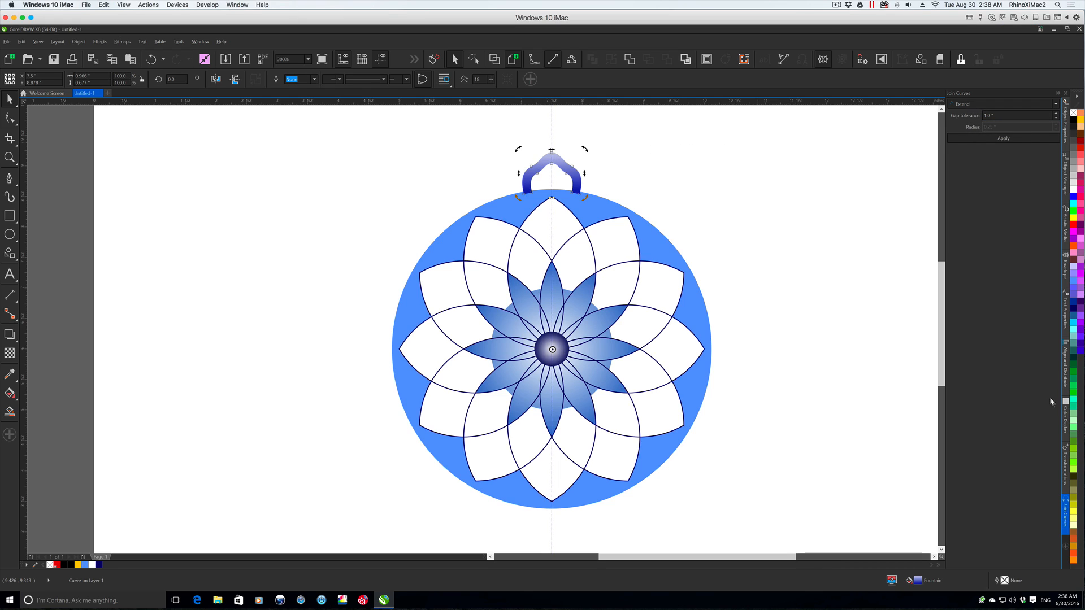
# - Rotate one copy of the petal by 180° around the flower's centre, placing it at the bottom of the circle
pyautogui.click(1066, 463)
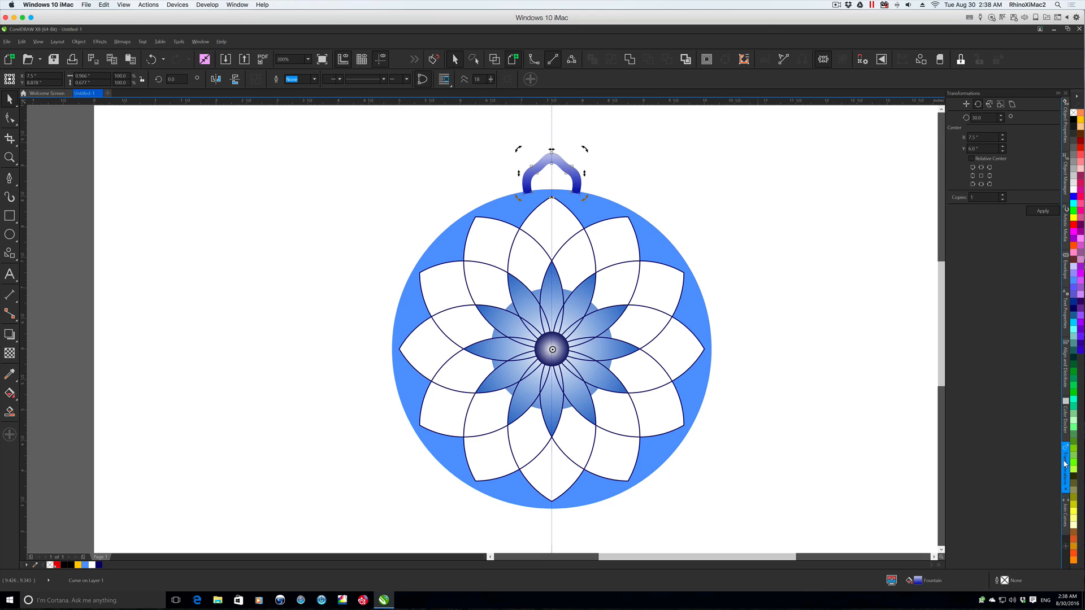
pyautogui.doubleClick(983, 117)
pyautogui.write('1')
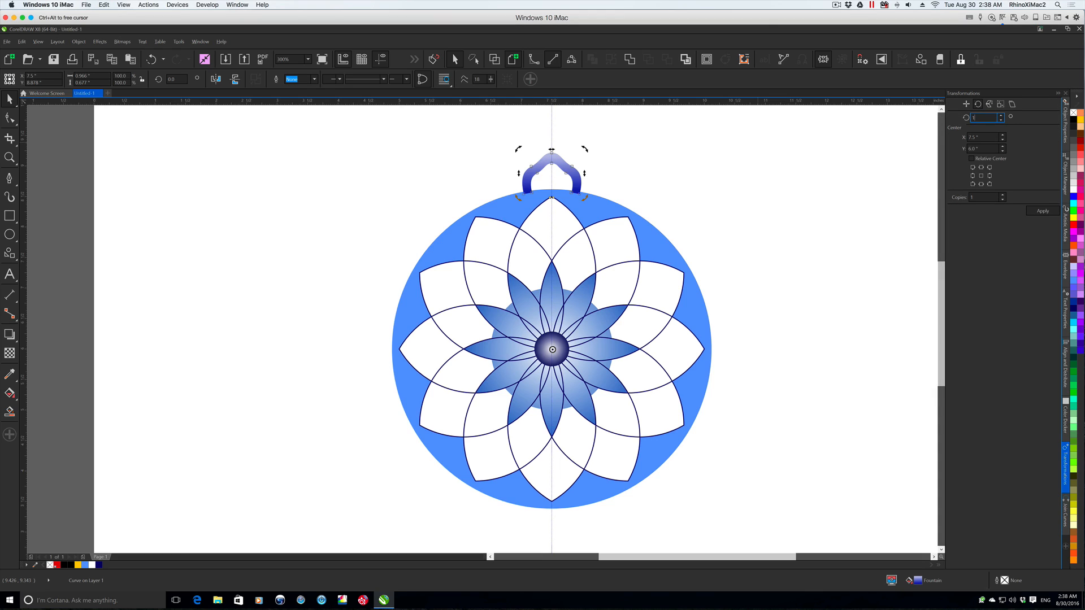
pyautogui.write('80')
pyautogui.press('Tab')
pyautogui.click(982, 176)
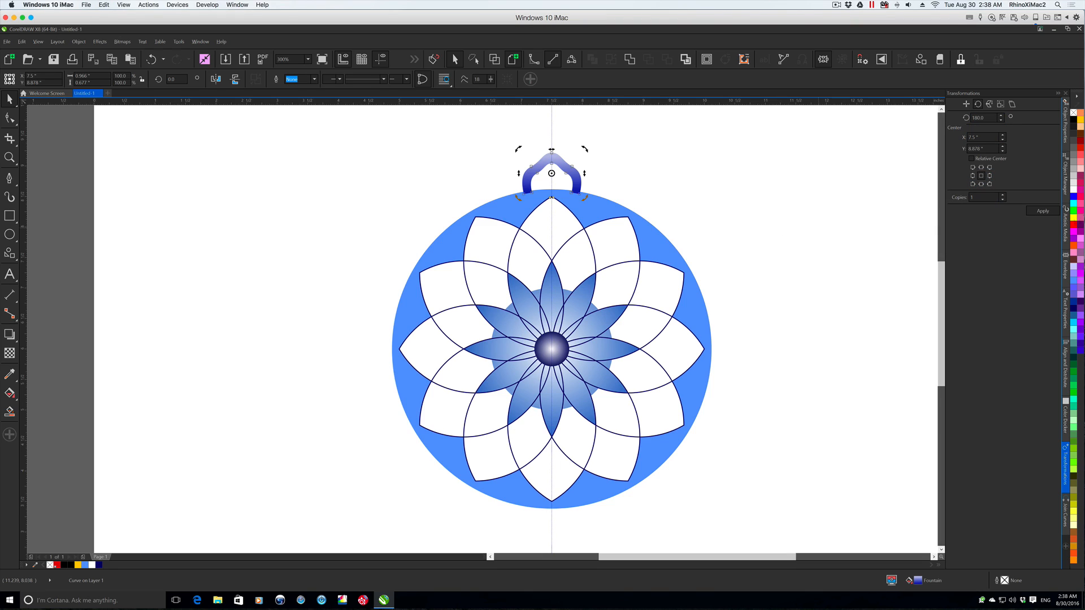
pyautogui.moveTo(551, 173); pyautogui.dragTo(552, 349)
pyautogui.click(1043, 211)
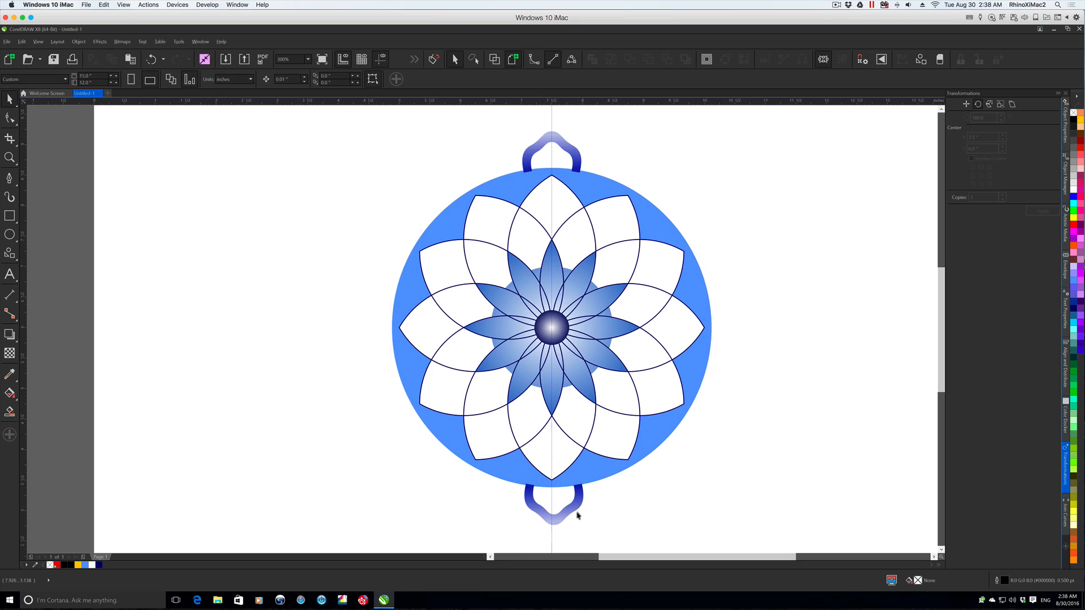
# - Send both the upper and lower petals behind the blue circle, and deselect them
pyautogui.click(568, 513)
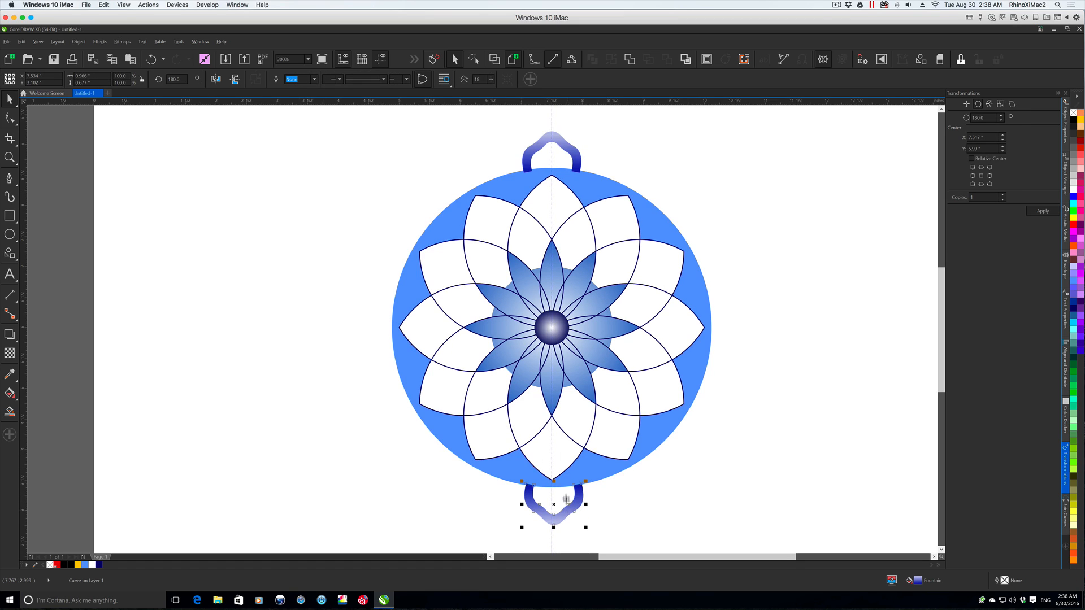
pyautogui.keyDown('shift'); pyautogui.click(547, 143); pyautogui.keyUp('shift')
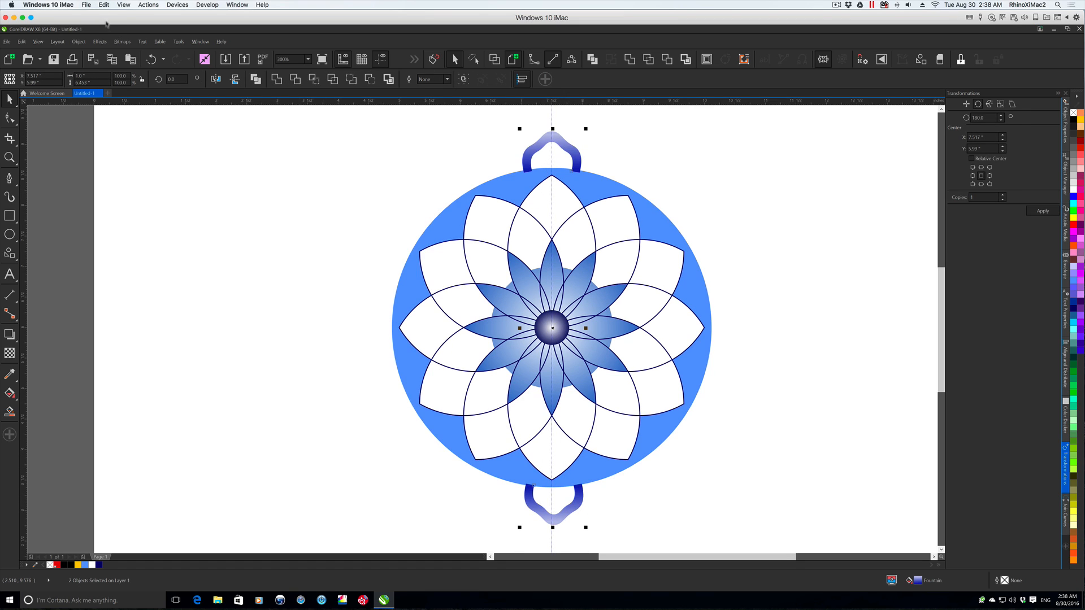
pyautogui.click(78, 41)
pyautogui.moveTo(137, 206)
pyautogui.click(236, 229)
pyautogui.click(595, 523)
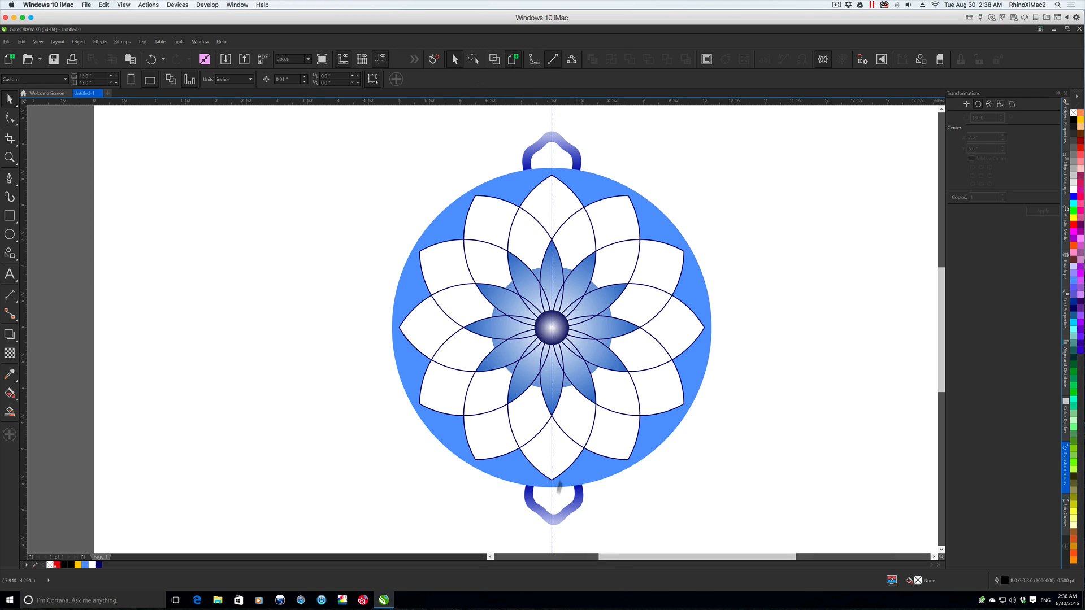
# - Nudge the lower petal up towards the circle and shift it sideways onto the vertical guideline
pyautogui.click(556, 519)
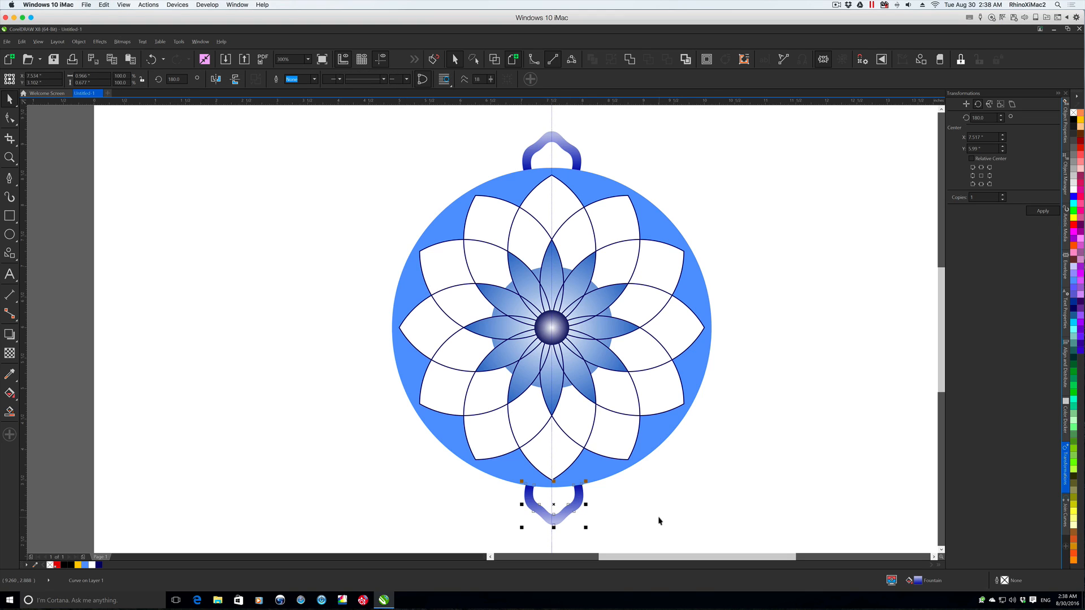
pyautogui.press('Up')
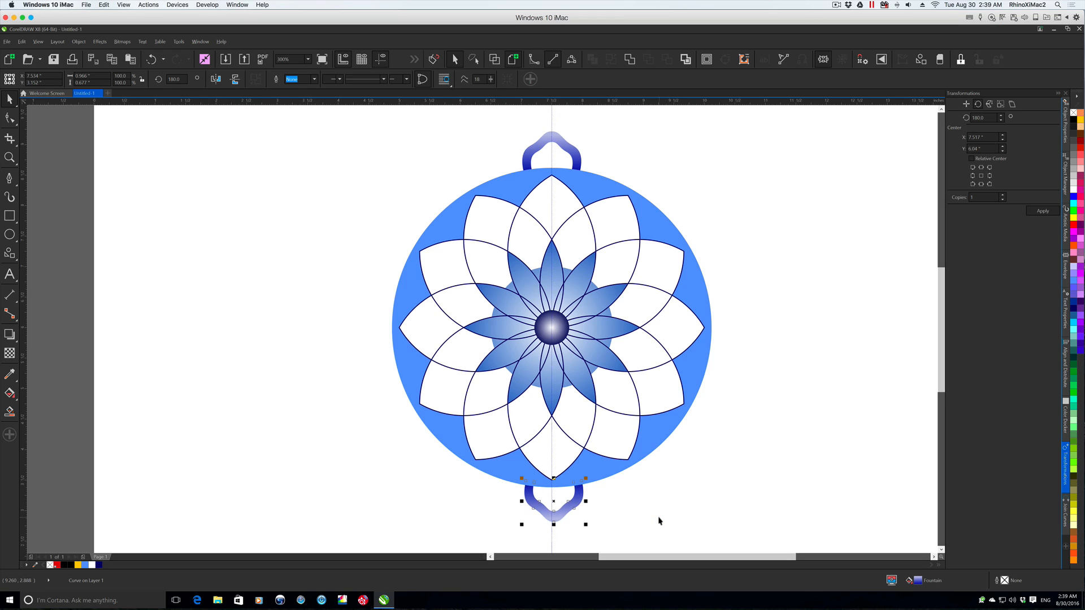
pyautogui.moveTo(552, 501); pyautogui.dragTo(553, 501)
pyautogui.moveTo(552, 501); pyautogui.dragTo(552, 503)
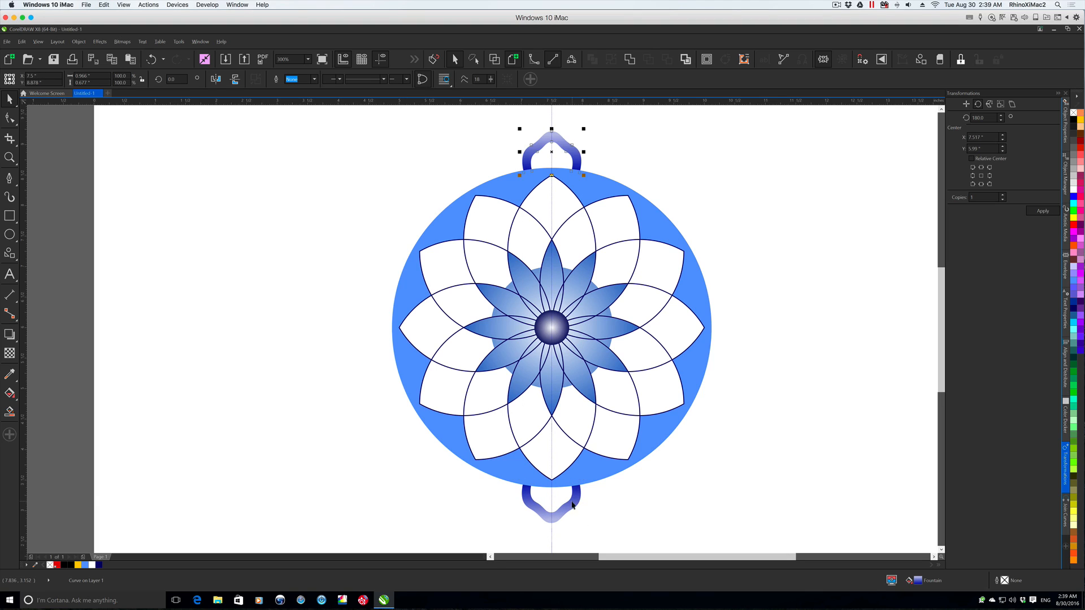
# - Select both petals and align their centres vertically
pyautogui.keyDown('shift'); pyautogui.click(567, 503); pyautogui.keyUp('shift')
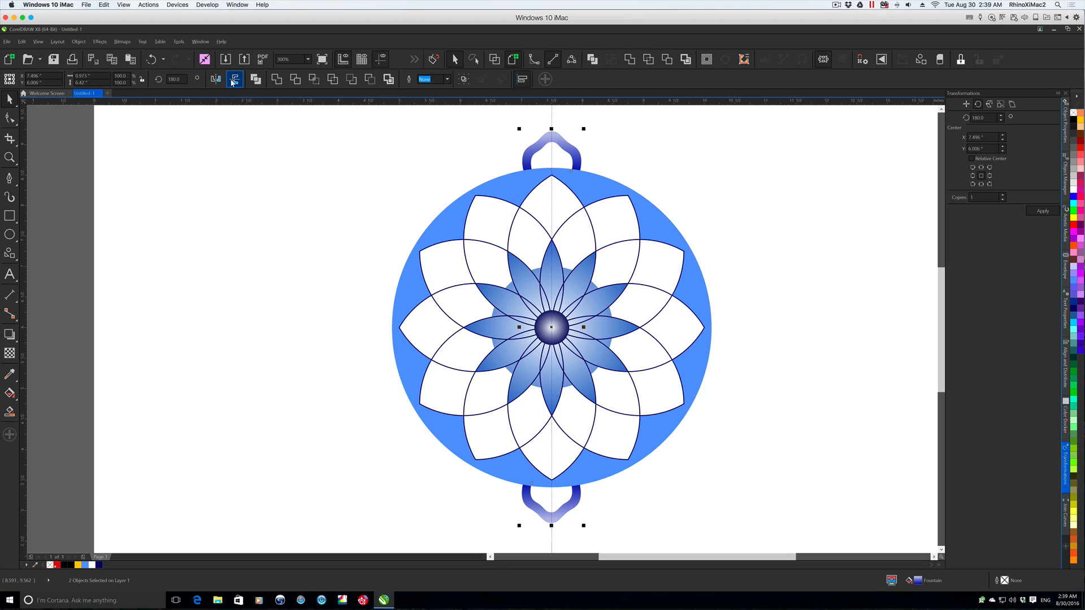
pyautogui.click(78, 41)
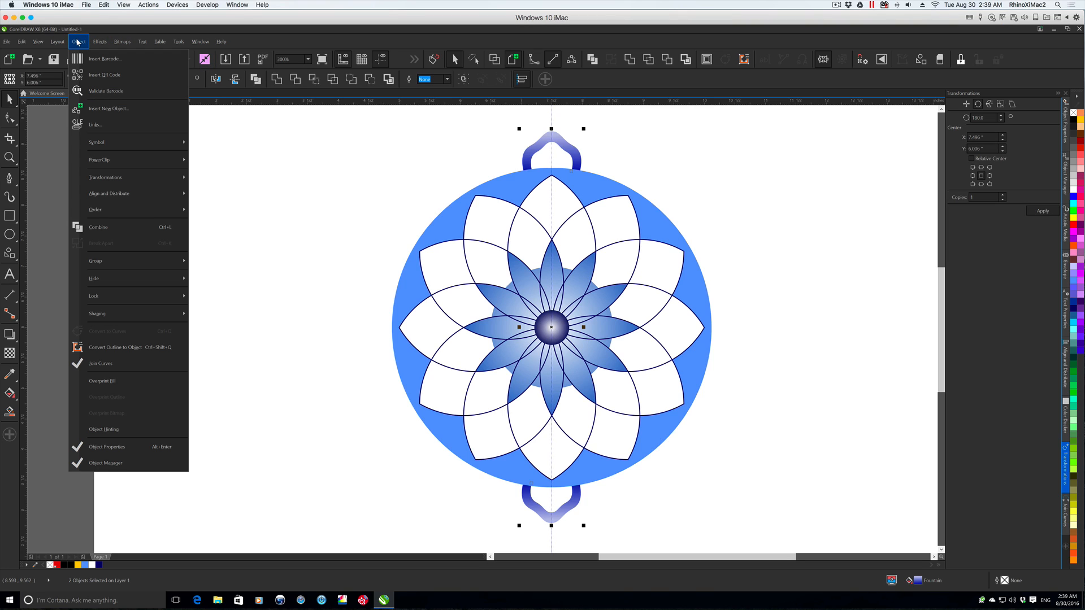
pyautogui.moveTo(142, 194)
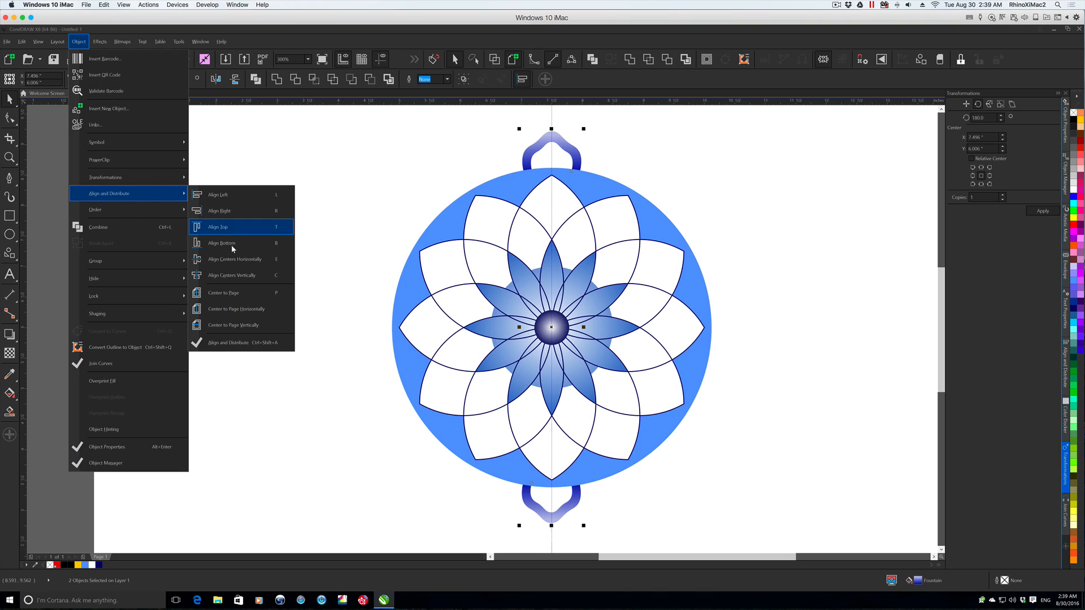
pyautogui.click(225, 277)
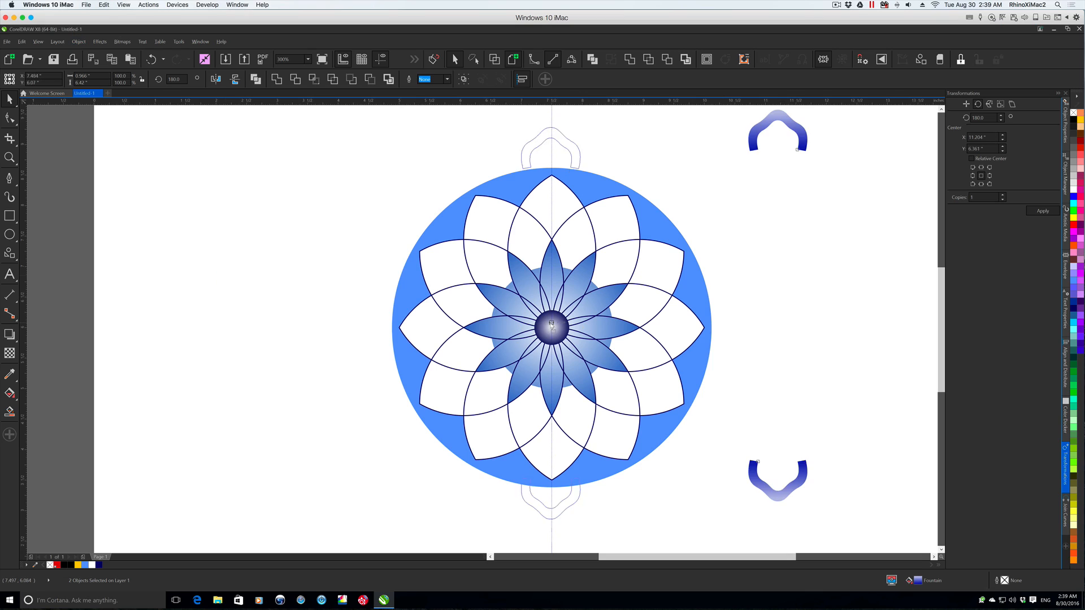
# - Move both petals slightly down together, try centring them on the page, and undo the centring
pyautogui.moveTo(552, 325); pyautogui.dragTo(552, 330)
pyautogui.press('p')
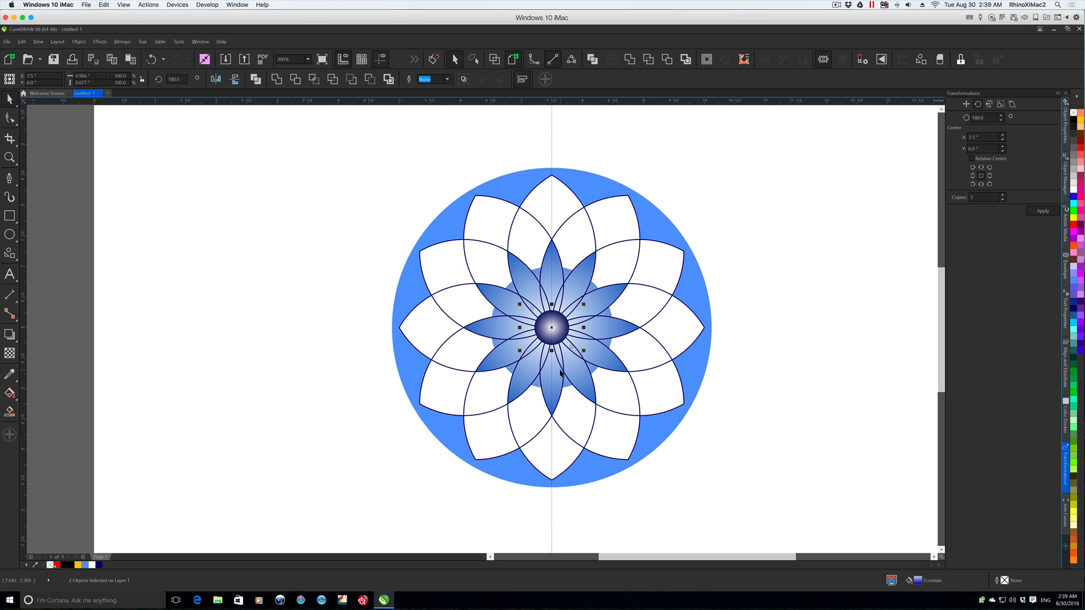
pyautogui.hotkey('ctrl', 'z')
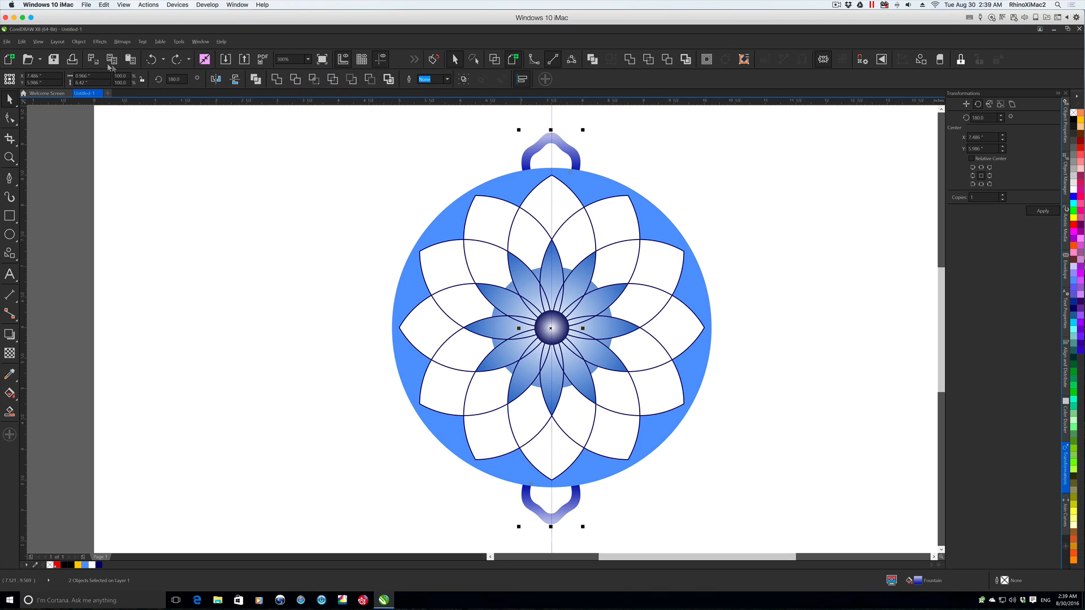
# - Group the upper and lower border petals into a single object
pyautogui.click(78, 41)
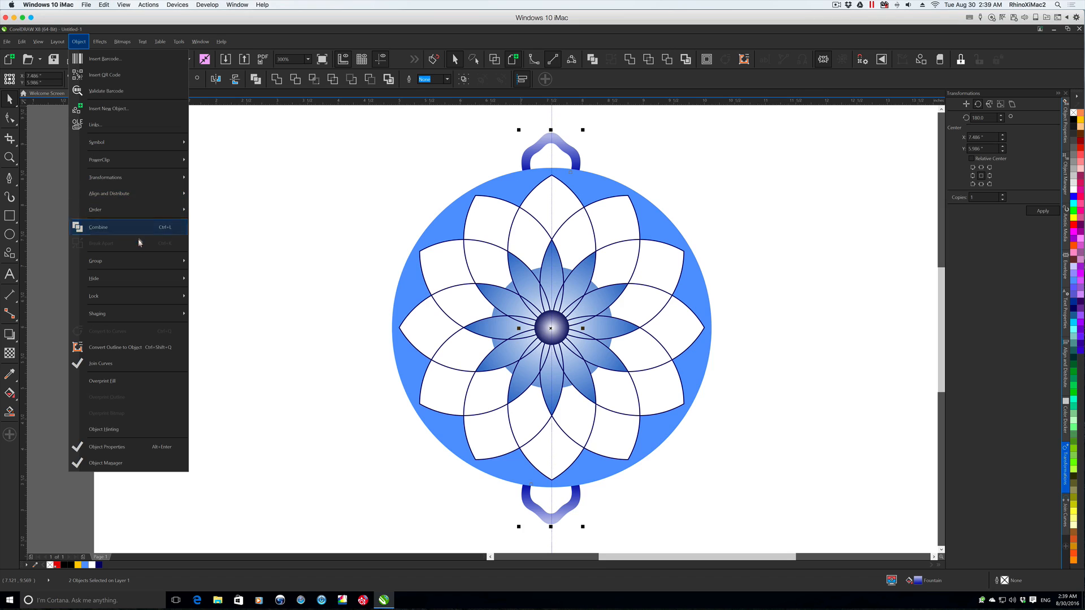
pyautogui.moveTo(145, 261)
pyautogui.click(232, 262)
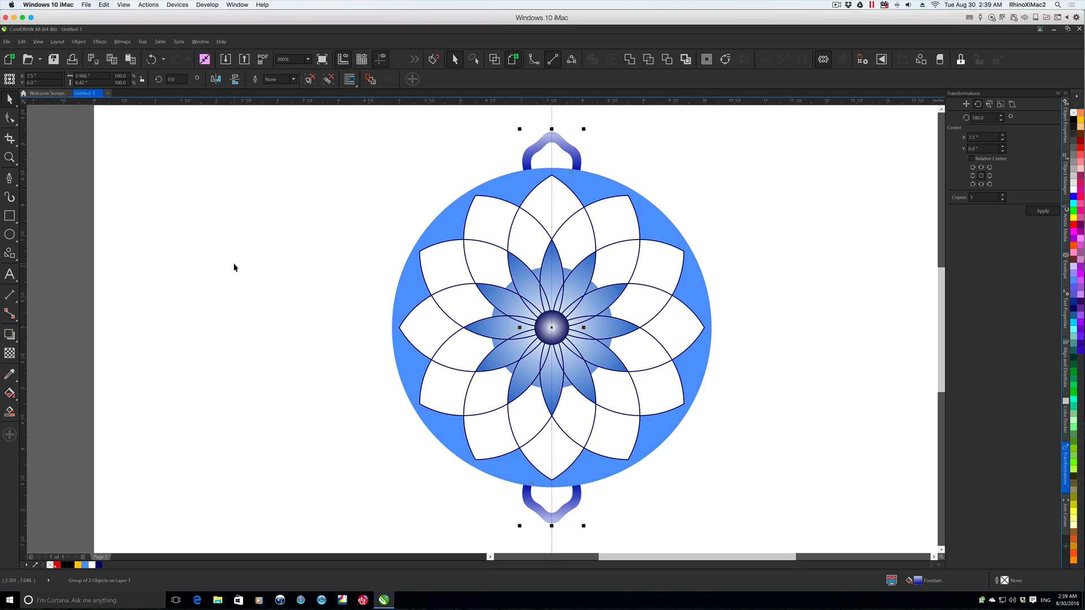
# - Try rotating copies of the petal group around the circle in 15-degree increments, and undo them
pyautogui.click(988, 118)
pyautogui.doubleClick(989, 117)
pyautogui.write('15.0')
pyautogui.click(1041, 211)
pyautogui.click(1041, 212)
pyautogui.click(1041, 211)
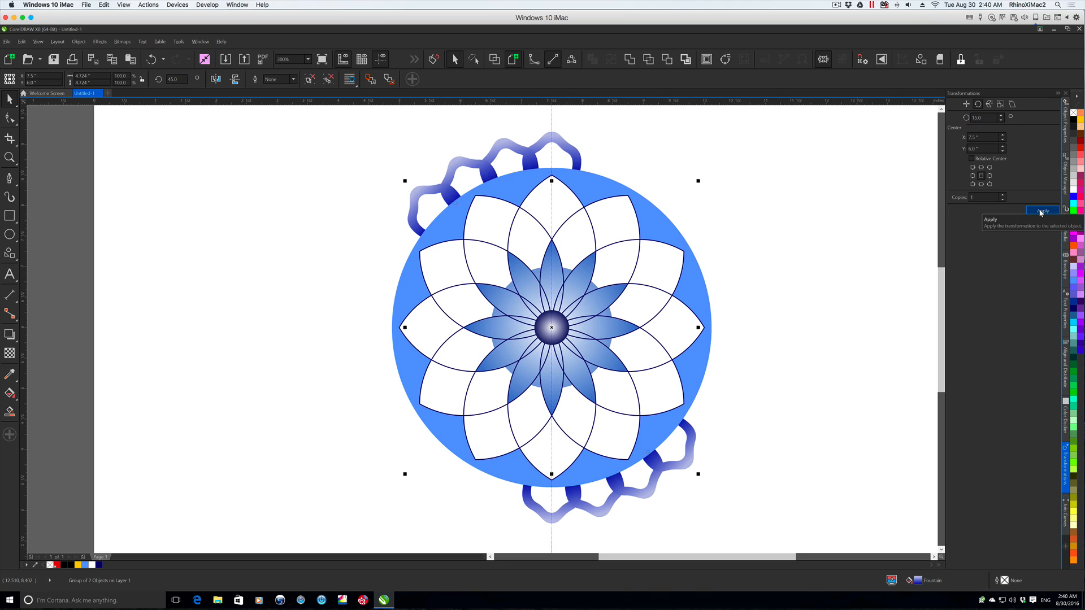
pyautogui.hotkey('ctrl', 'z')
pyautogui.hotkey('ctrl', 'z')
pyautogui.hotkey('ctrl', 'z')
# - Try rotating copies of the petal group around the circle in 7.5-degree increments
pyautogui.moveTo(993, 118); pyautogui.dragTo(955, 119)
pyautogui.write('7.5')
pyautogui.click(1042, 211)
pyautogui.click(1042, 212)
pyautogui.click(1042, 212)
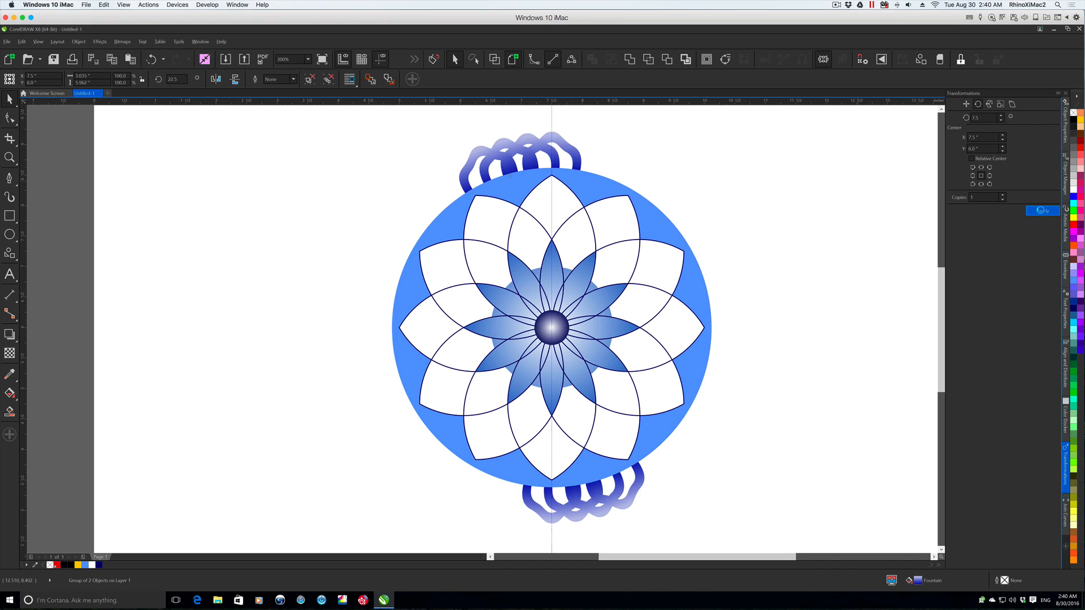
pyautogui.click(1042, 212)
pyautogui.click(1042, 212)
pyautogui.click(1042, 211)
pyautogui.click(1042, 211)
pyautogui.click(1042, 211)
pyautogui.click(1042, 212)
pyautogui.click(1042, 212)
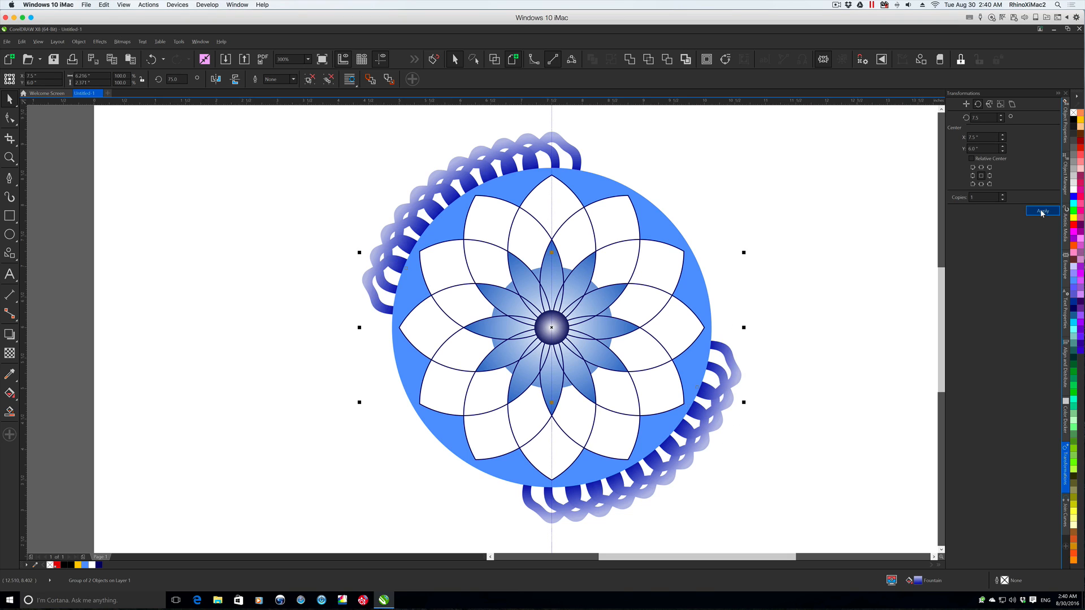
pyautogui.click(1042, 211)
pyautogui.click(1042, 211)
# - Undo all the 7.5-degree rotated copies, back to the original petal group
pyautogui.hotkey('ctrl', 'z')
pyautogui.hotkey('ctrl', 'z')
pyautogui.hotkey('ctrl', 'z')
pyautogui.hotkey('ctrl', 'z')
pyautogui.hotkey('ctrl', 'z')
pyautogui.hotkey('ctrl', 'z')
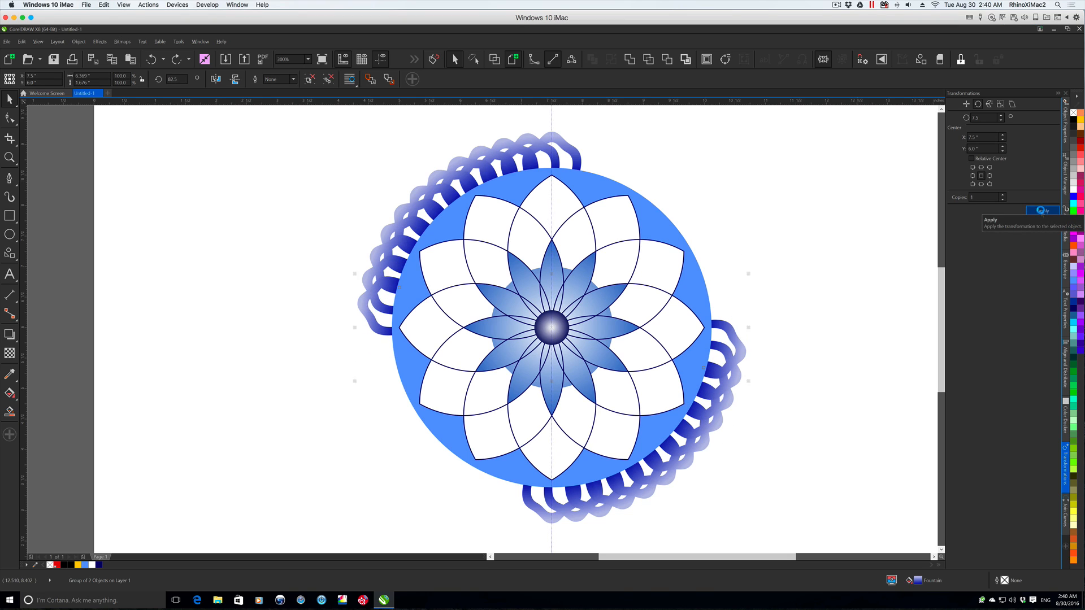
pyautogui.hotkey('ctrl', 'z')
pyautogui.hotkey('ctrl', 'z')
pyautogui.hotkey('ctrl', 'z')
pyautogui.hotkey('ctrl', 'z')
pyautogui.hotkey('ctrl', 'z')
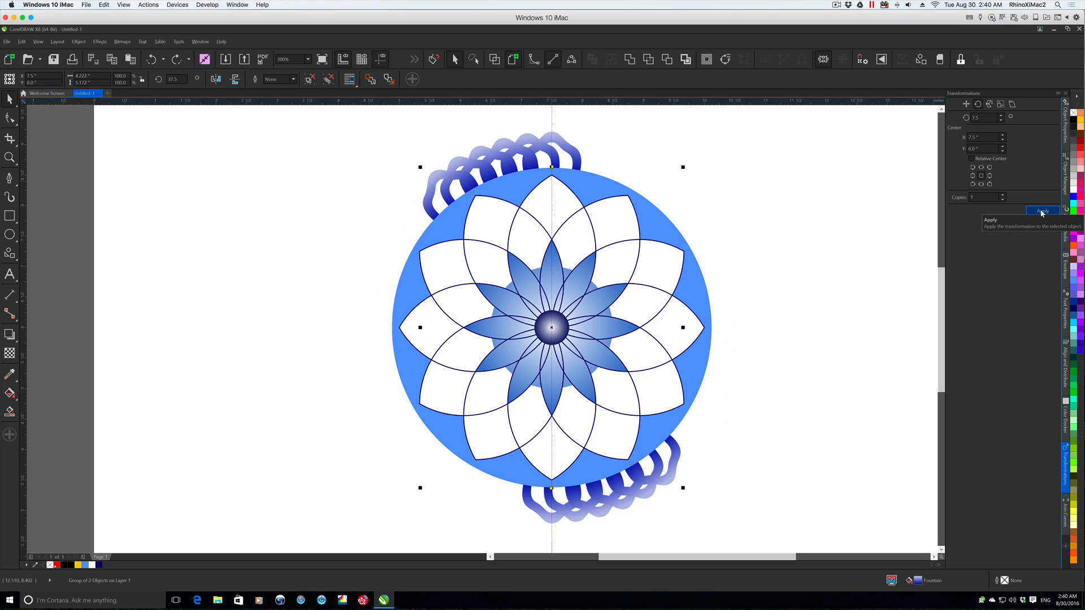
pyautogui.hotkey('ctrl', 'z')
pyautogui.hotkey('ctrl', 'z')
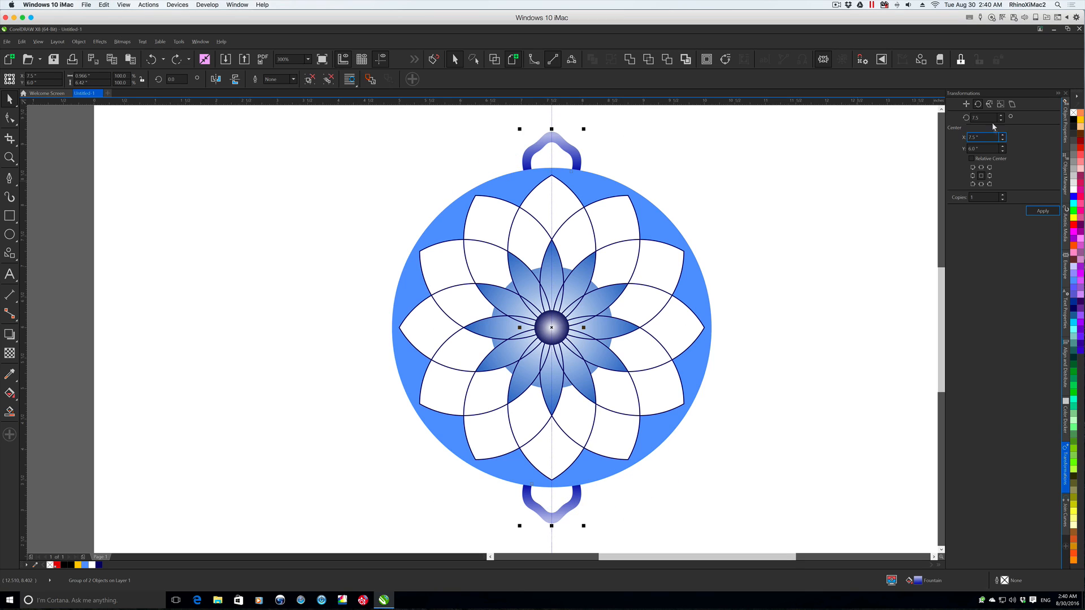
# - Rotate copies of the petal group in 10-degree increments, one copy at a time, until the border ring is closed, and deselect
pyautogui.moveTo(987, 118); pyautogui.dragTo(961, 116)
pyautogui.write('10')
pyautogui.press('Tab')
pyautogui.click(1052, 212)
pyautogui.click(1052, 212)
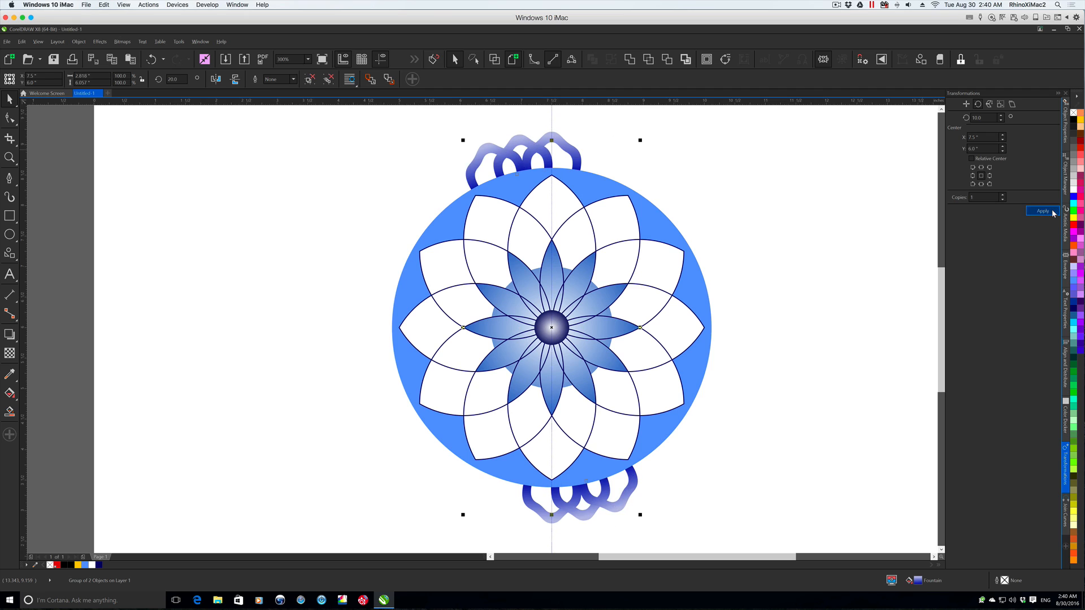
pyautogui.click(1052, 213)
pyautogui.click(1052, 212)
pyautogui.click(1052, 213)
pyautogui.click(1052, 213)
pyautogui.click(1053, 212)
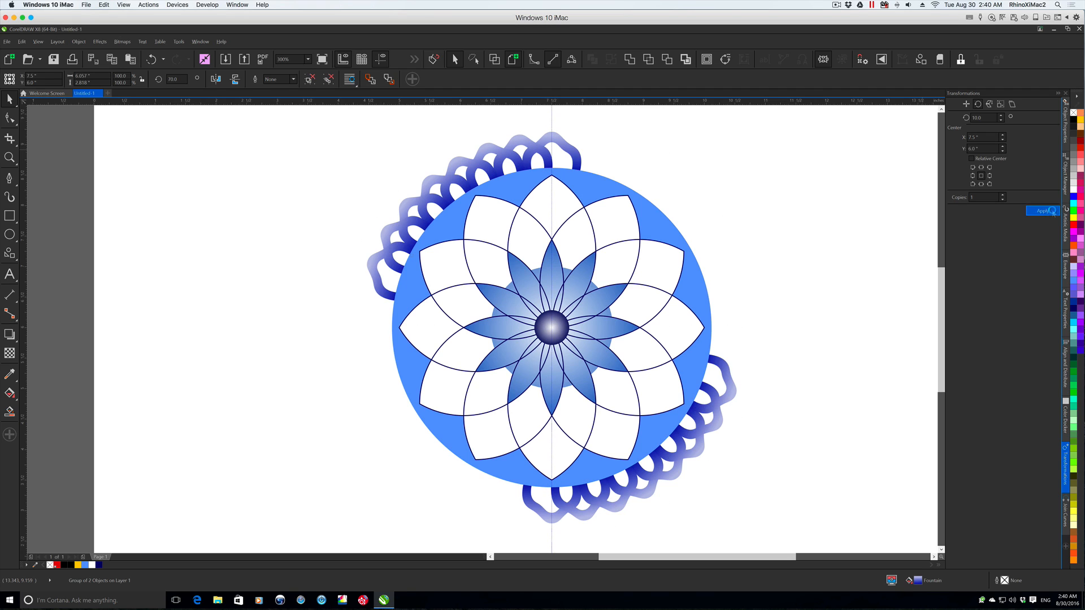
pyautogui.click(1052, 212)
pyautogui.click(1052, 212)
pyautogui.click(1052, 212)
pyautogui.click(1052, 212)
pyautogui.click(1052, 212)
pyautogui.click(1052, 212)
pyautogui.click(1052, 213)
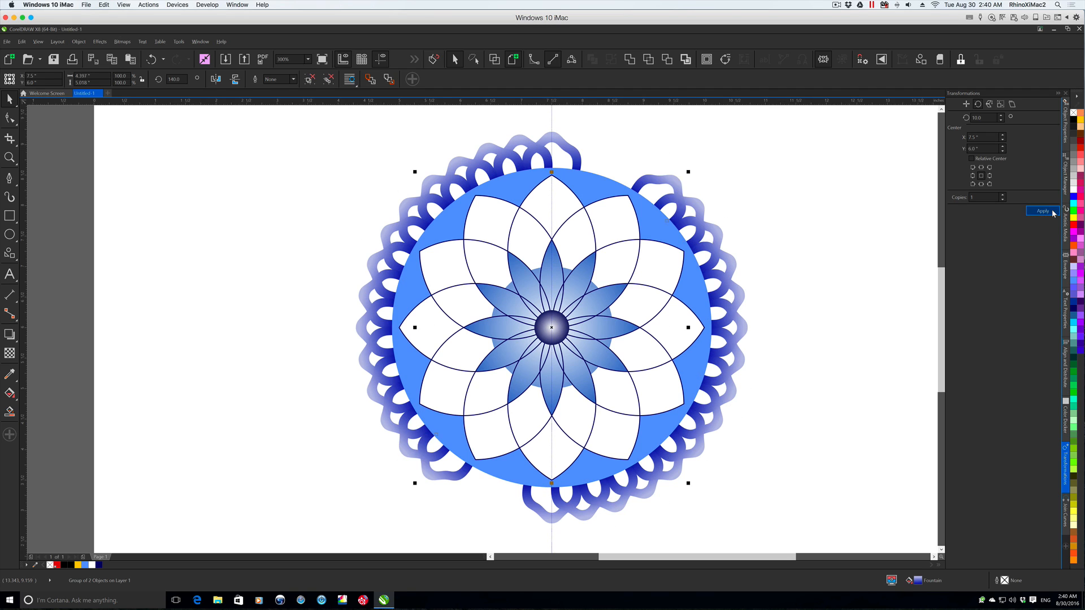
pyautogui.click(1052, 212)
pyautogui.click(1052, 212)
pyautogui.click(1052, 211)
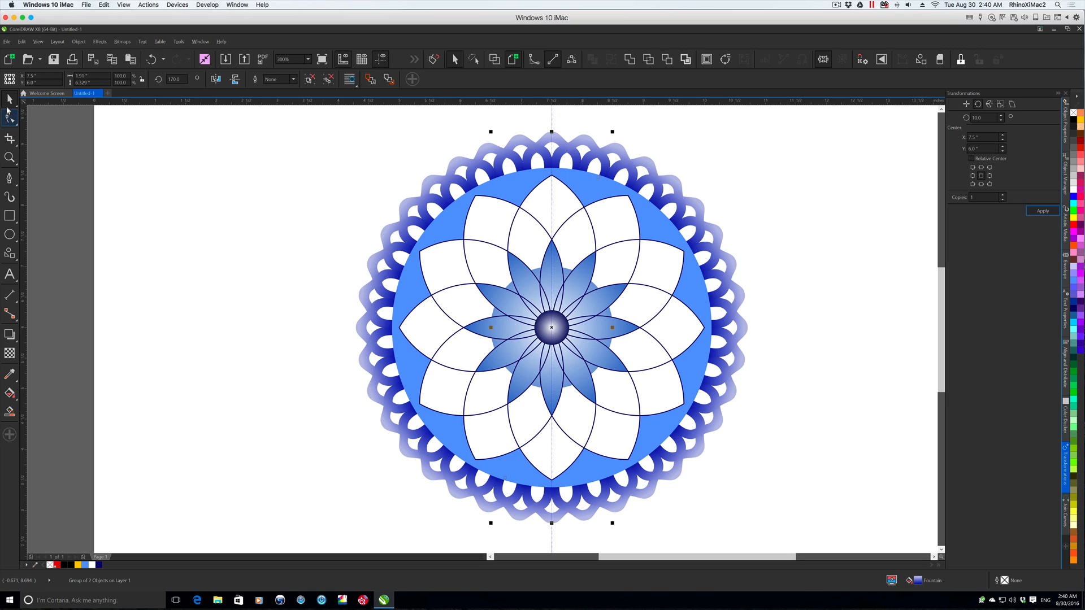
pyautogui.click(296, 211)
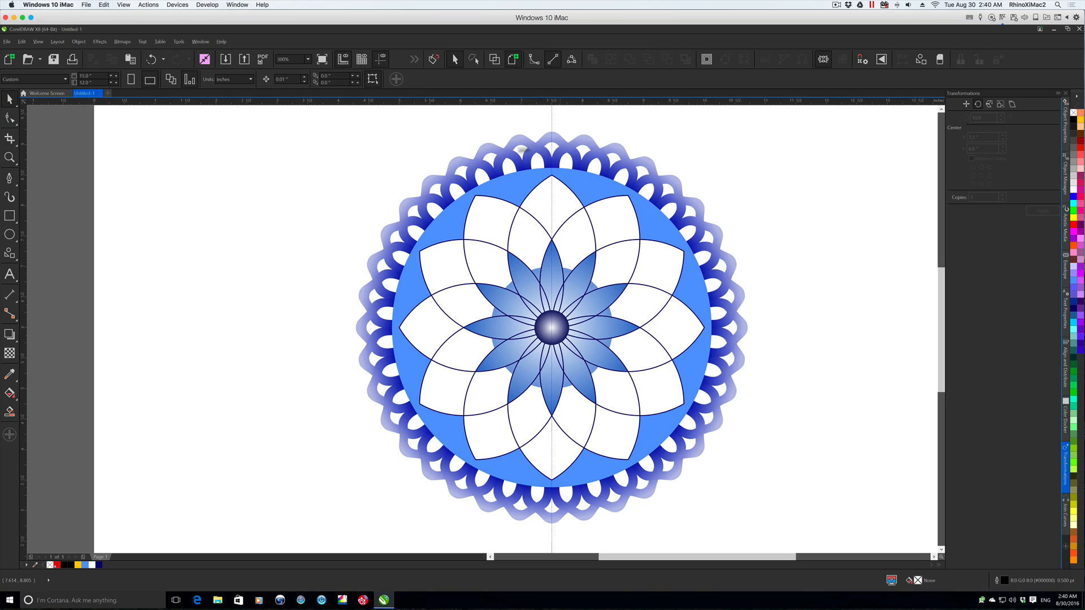
# - Give the large blue circle a dark blue outline (#000066), trying 10 pt and settling on 8 pt width, and deselect it
pyautogui.click(674, 420)
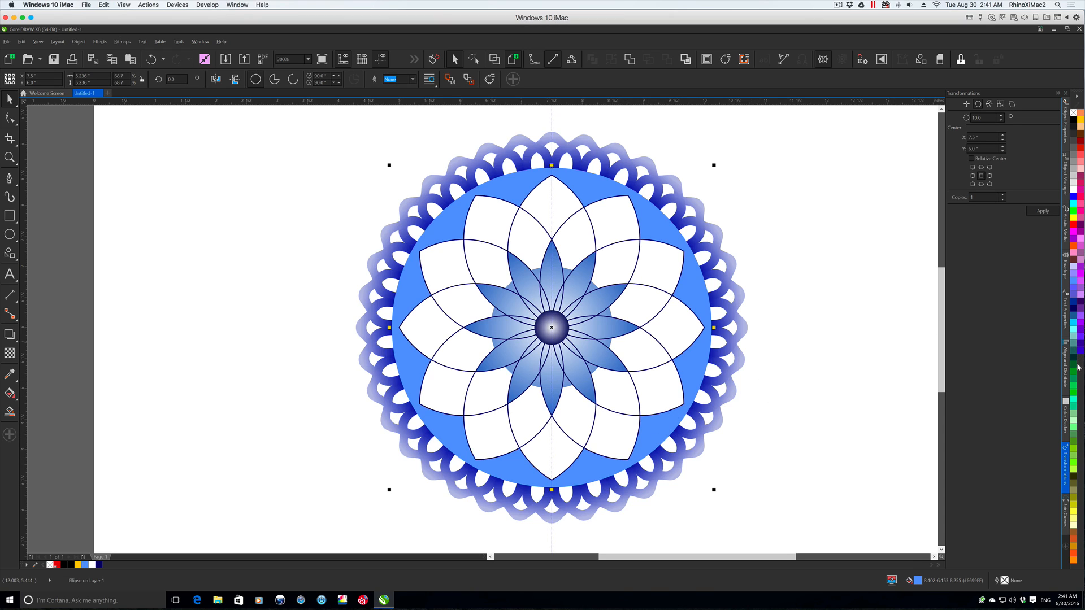
pyautogui.rightClick(1073, 305)
pyautogui.click(413, 80)
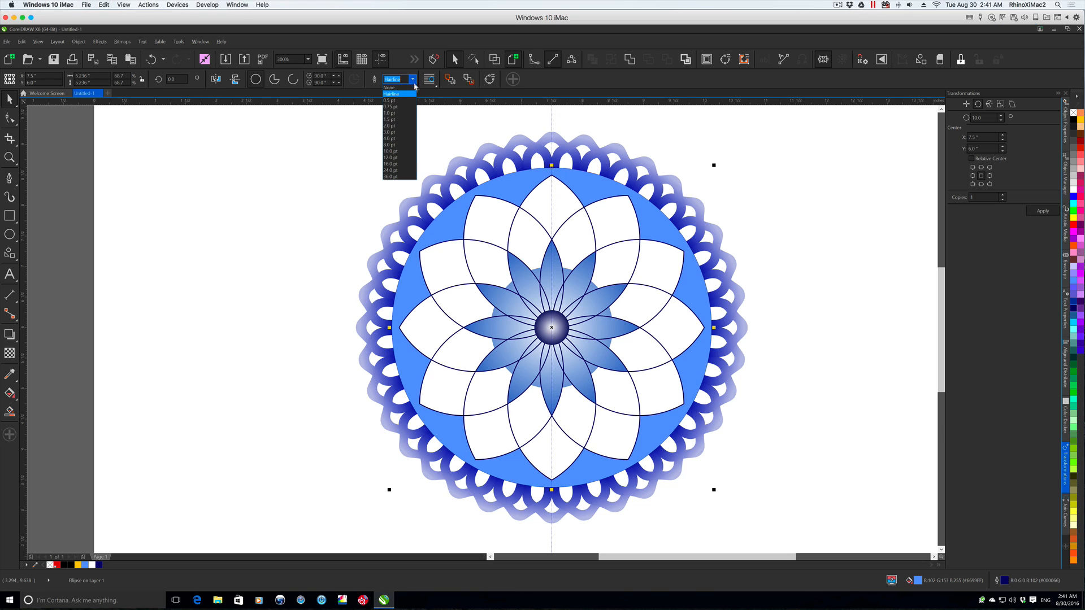
pyautogui.click(407, 149)
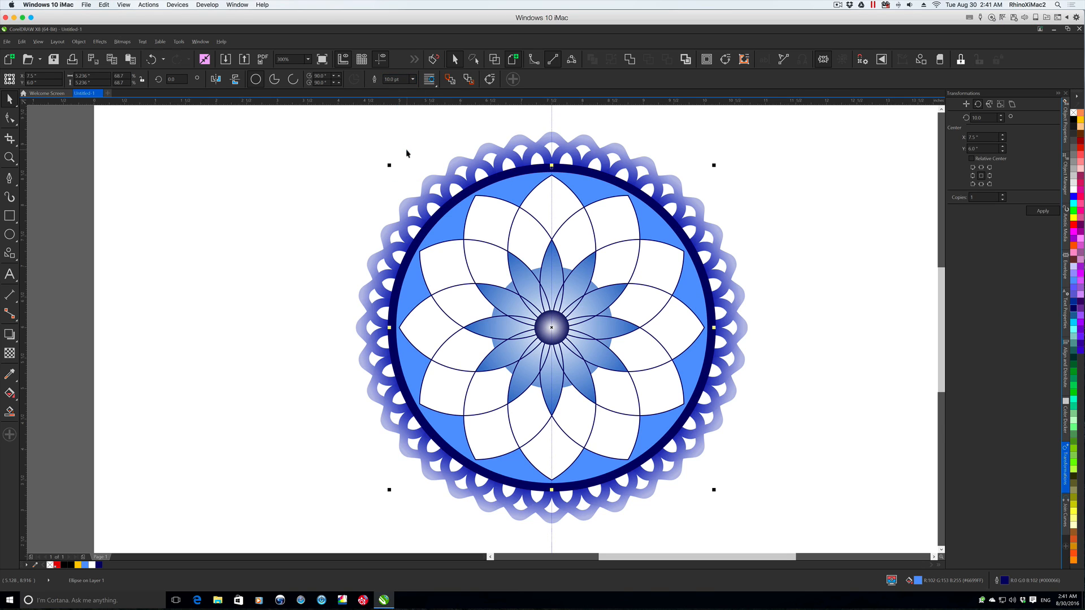
pyautogui.click(414, 81)
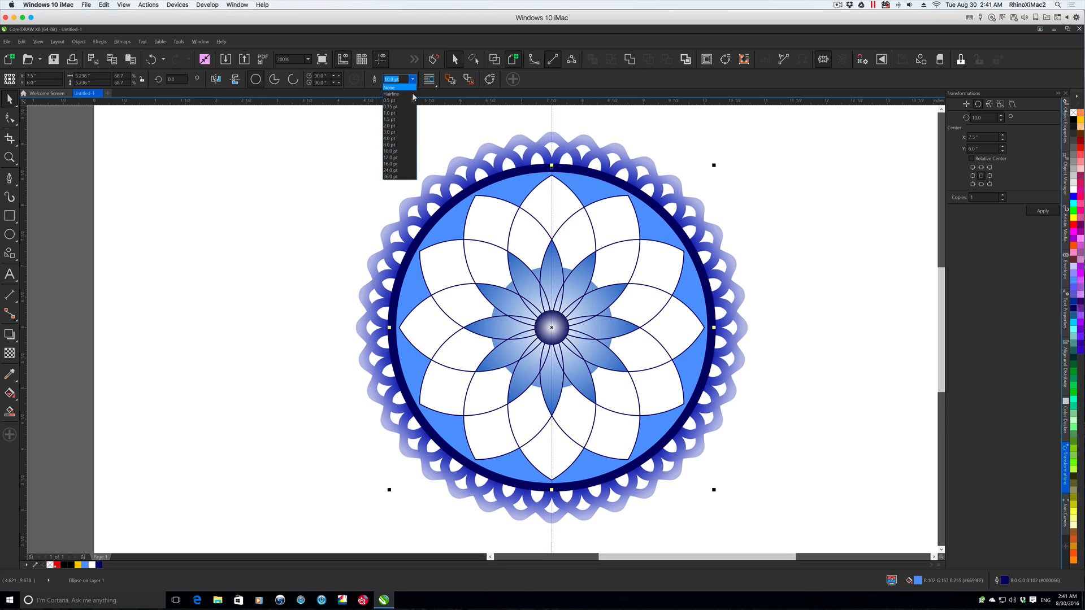
pyautogui.click(403, 146)
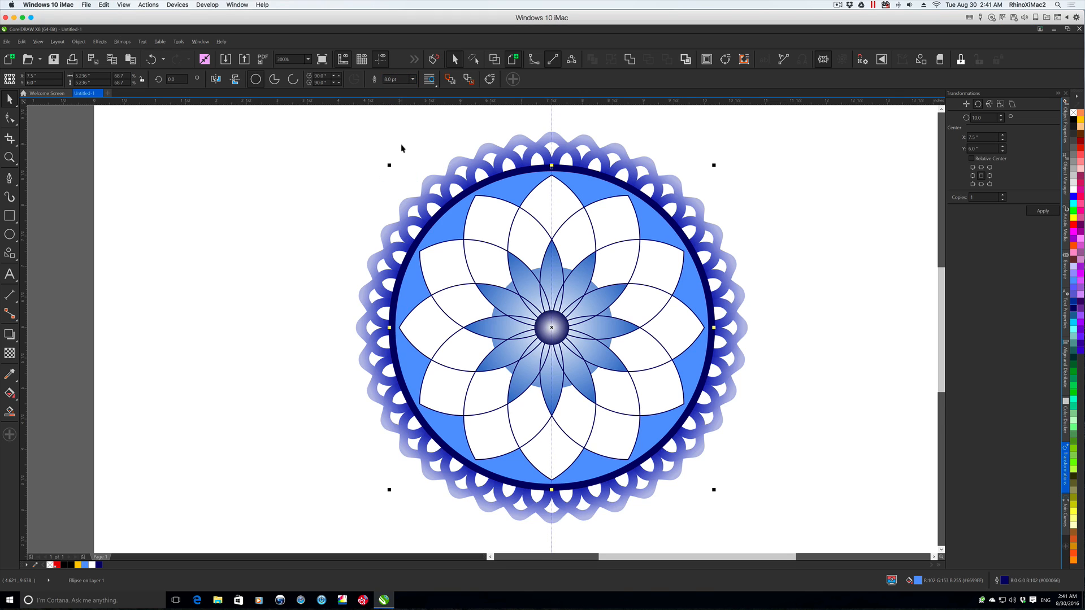
pyautogui.click(414, 152)
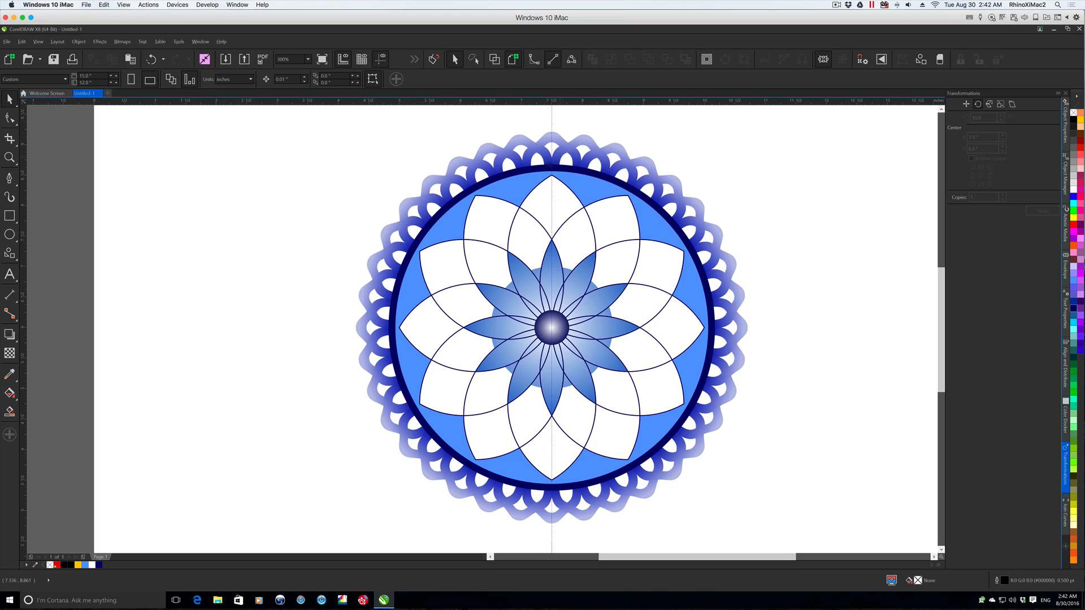
# - Give the petal groups in the border ring a thin black outline, one group after another, and deselect
pyautogui.click(592, 145)
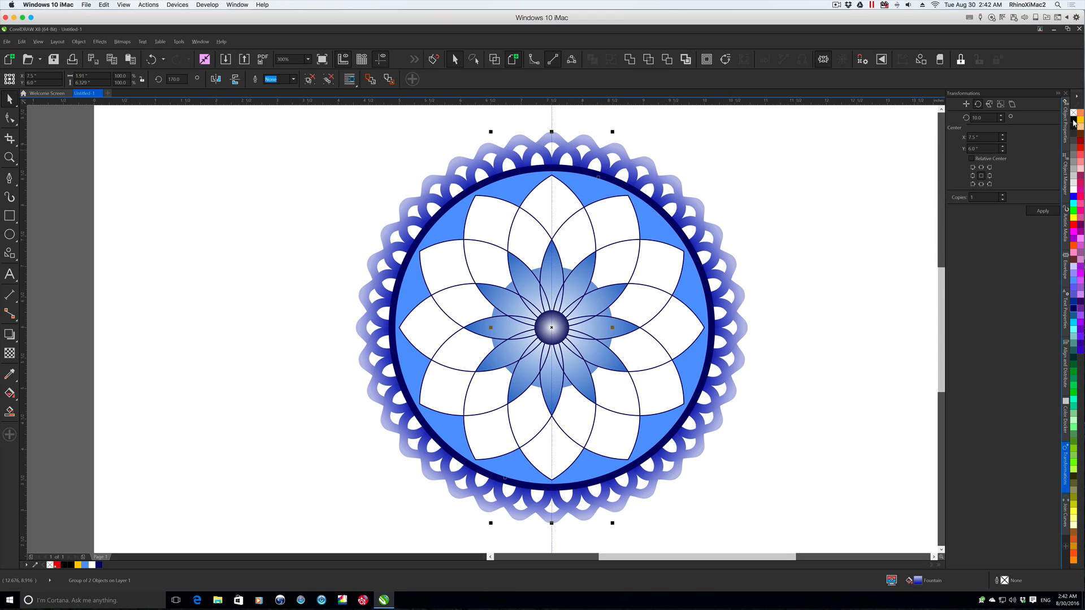
pyautogui.click(865, 189)
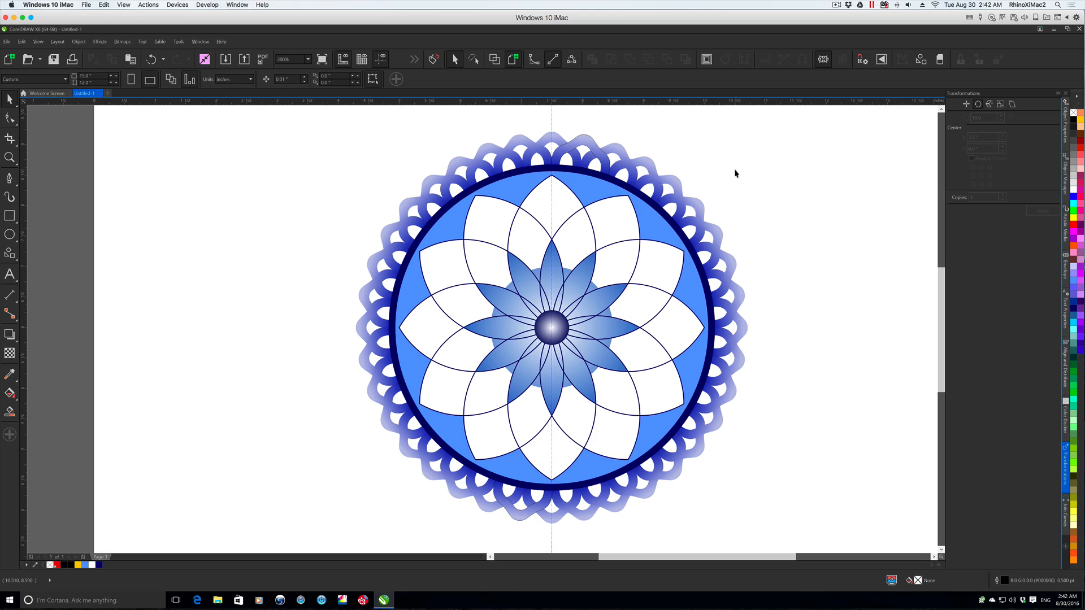
pyautogui.click(551, 123)
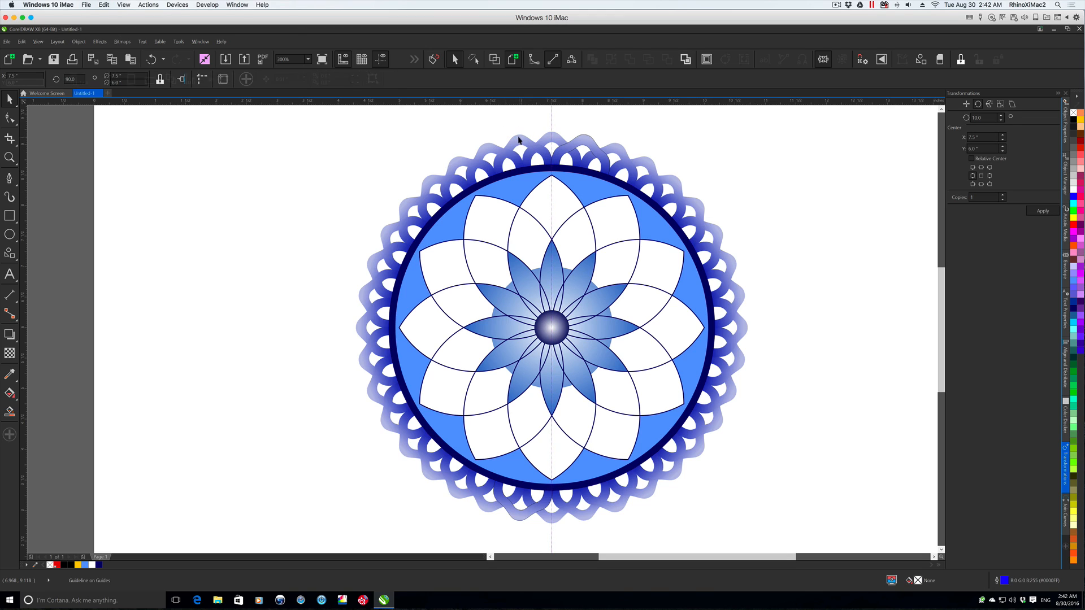
pyautogui.click(518, 139)
pyautogui.rightClick(1074, 120)
pyautogui.click(800, 176)
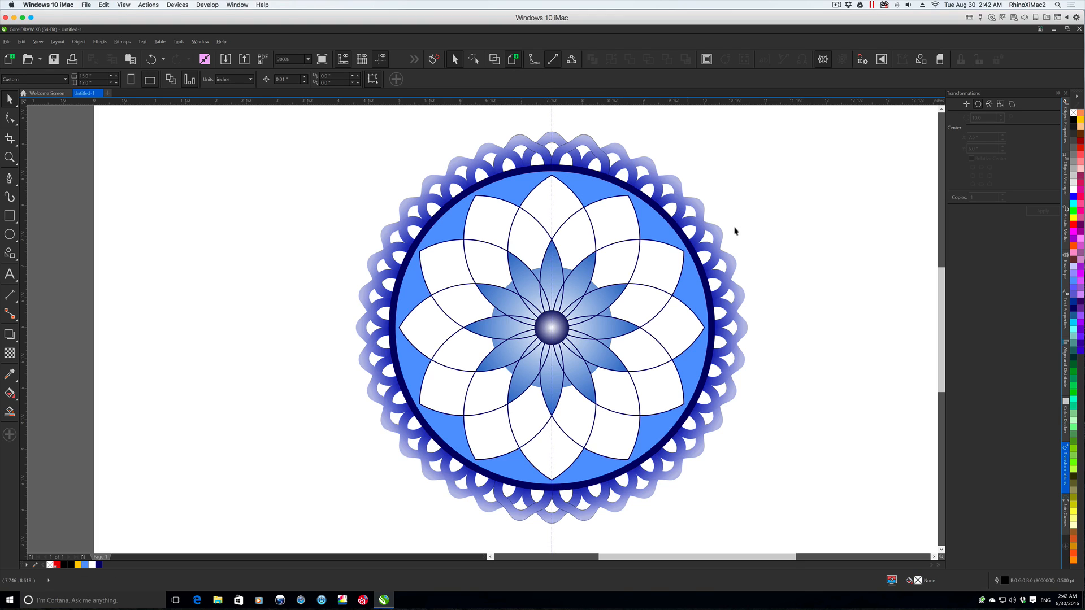
pyautogui.click(652, 174)
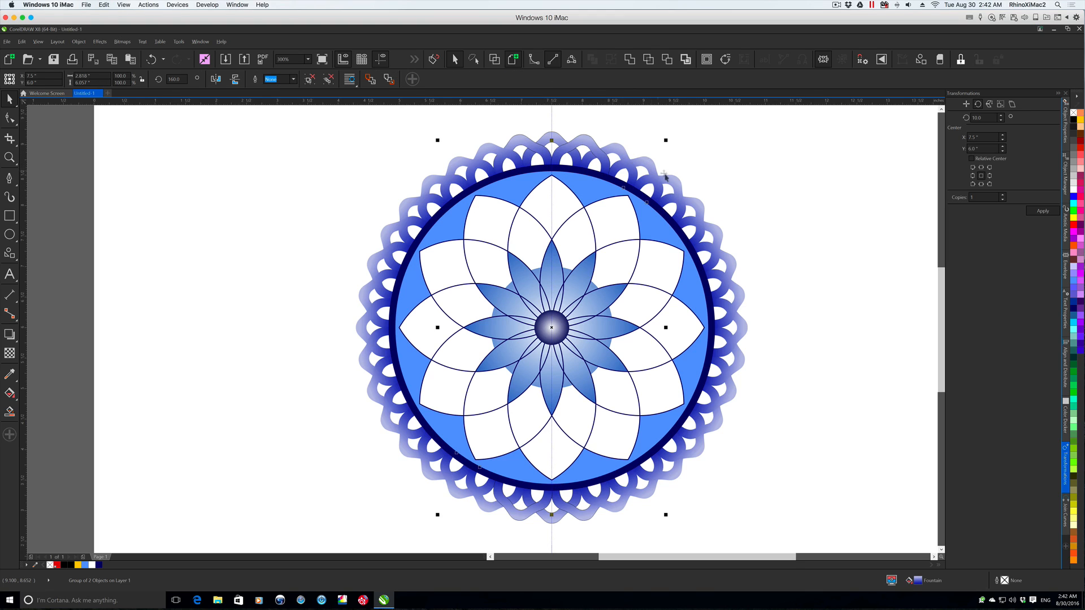
pyautogui.click(789, 225)
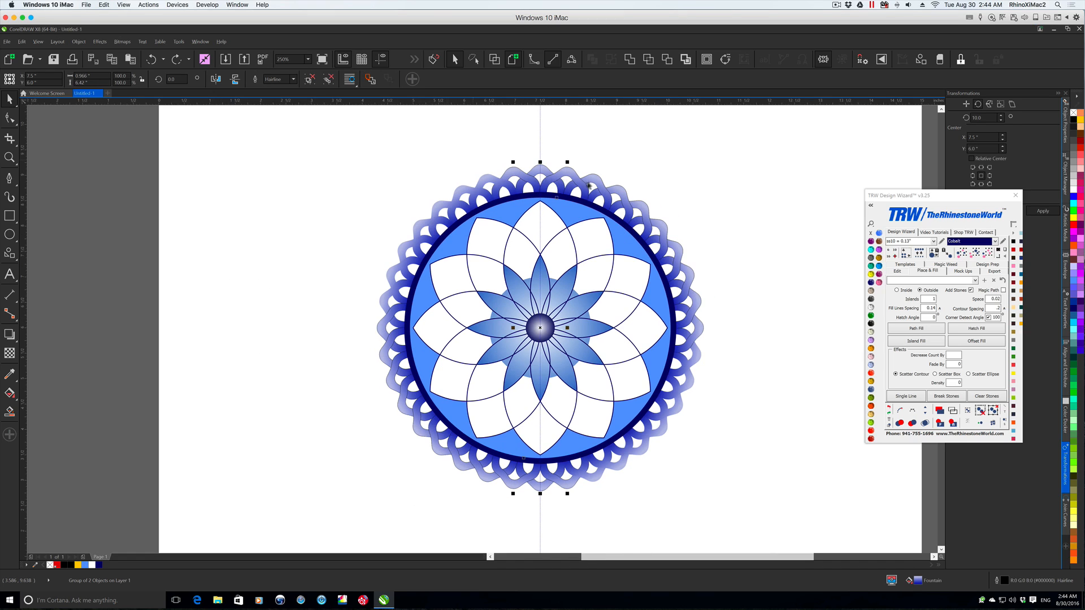
# - Place a copy of the whole flower beside the original and weld the copy into a single silhouette
pyautogui.moveTo(365, 149); pyautogui.dragTo(740, 493)
pyautogui.moveTo(475, 319); pyautogui.dragTo(189, 308)
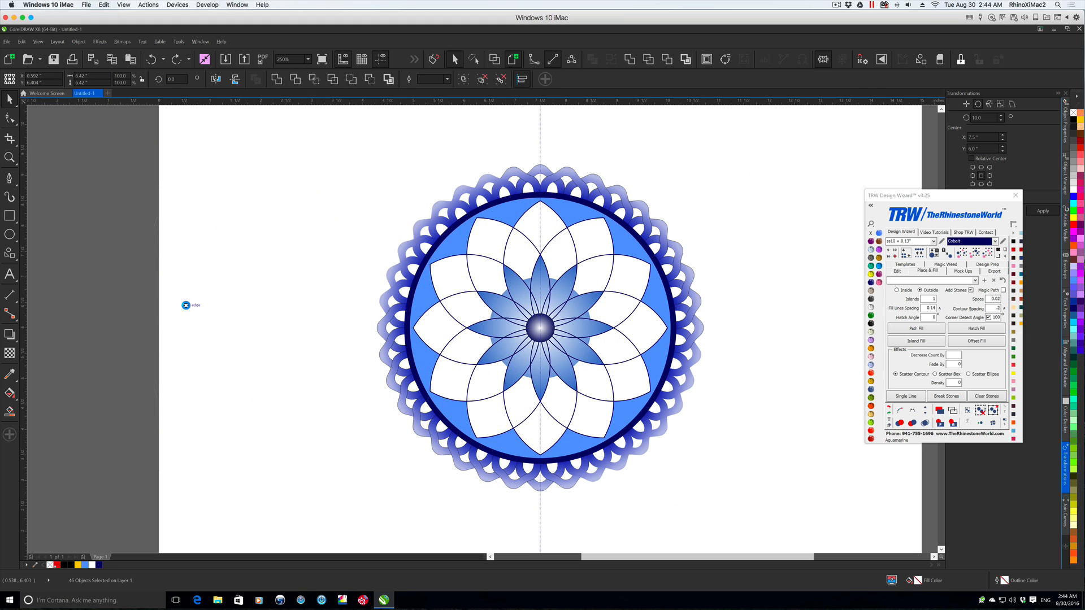
pyautogui.click(633, 59)
pyautogui.moveTo(186, 258); pyautogui.dragTo(205, 255)
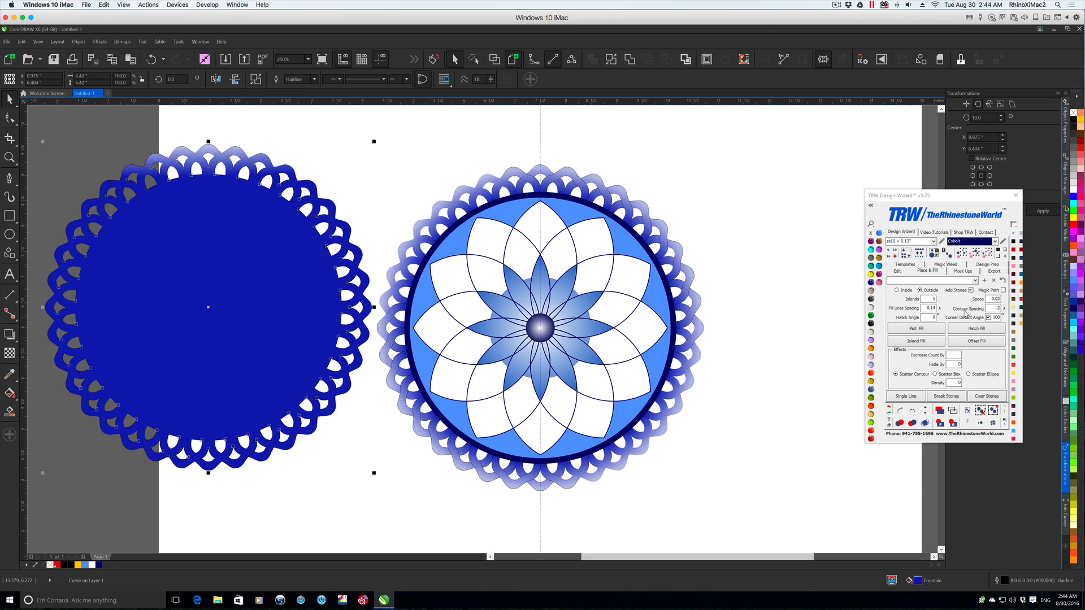
# - Run an Island Fill of ss10 Cobalt stones outside the welded silhouette and centre the stone ring on the original flower, clearing its path's fill
pyautogui.click(914, 342)
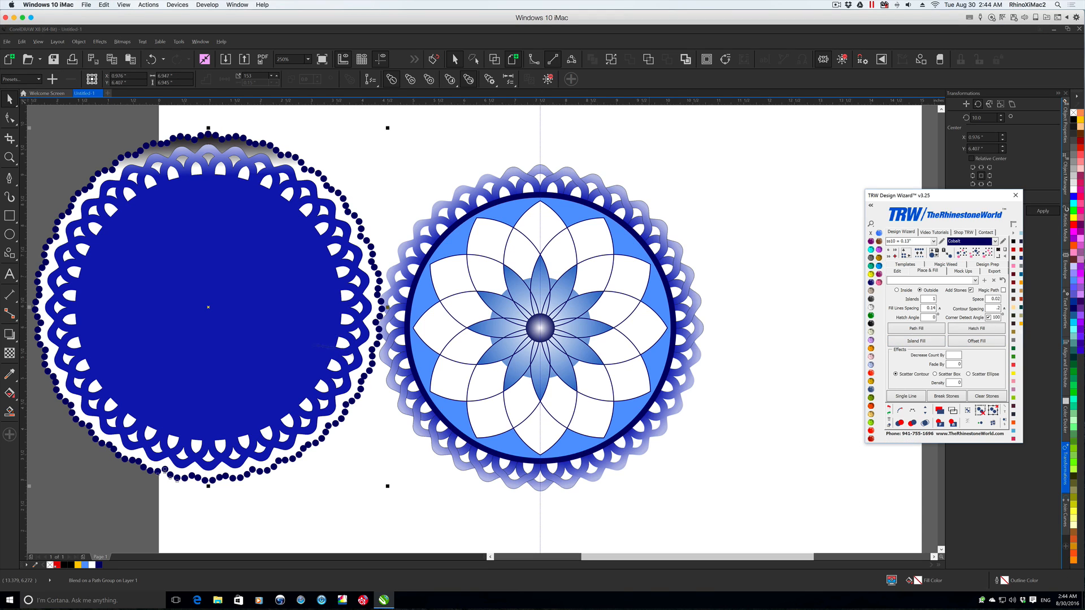
pyautogui.moveTo(235, 137); pyautogui.dragTo(568, 157)
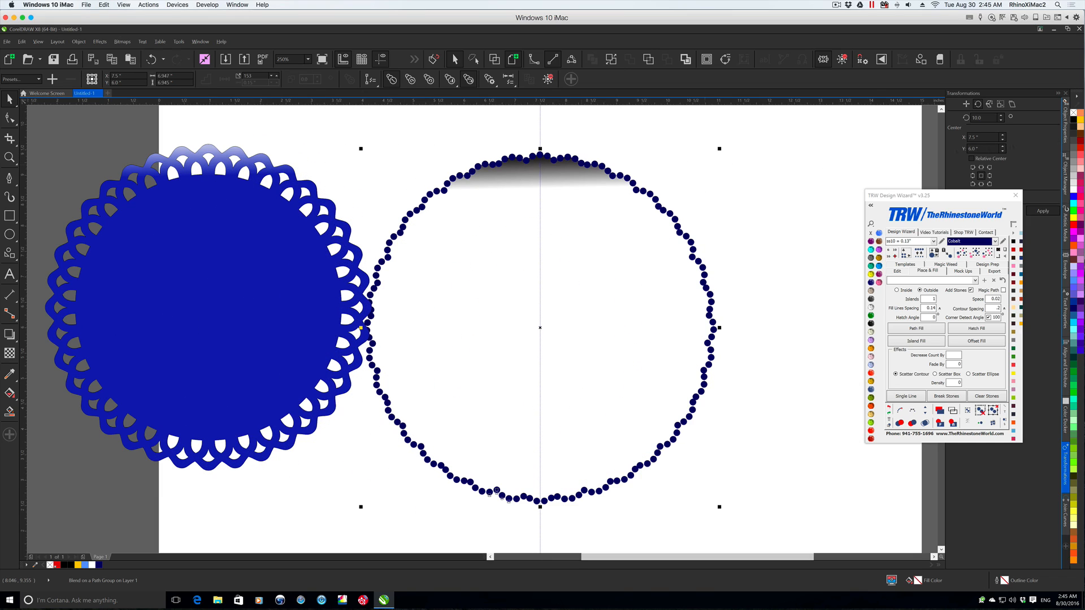
pyautogui.click(1073, 113)
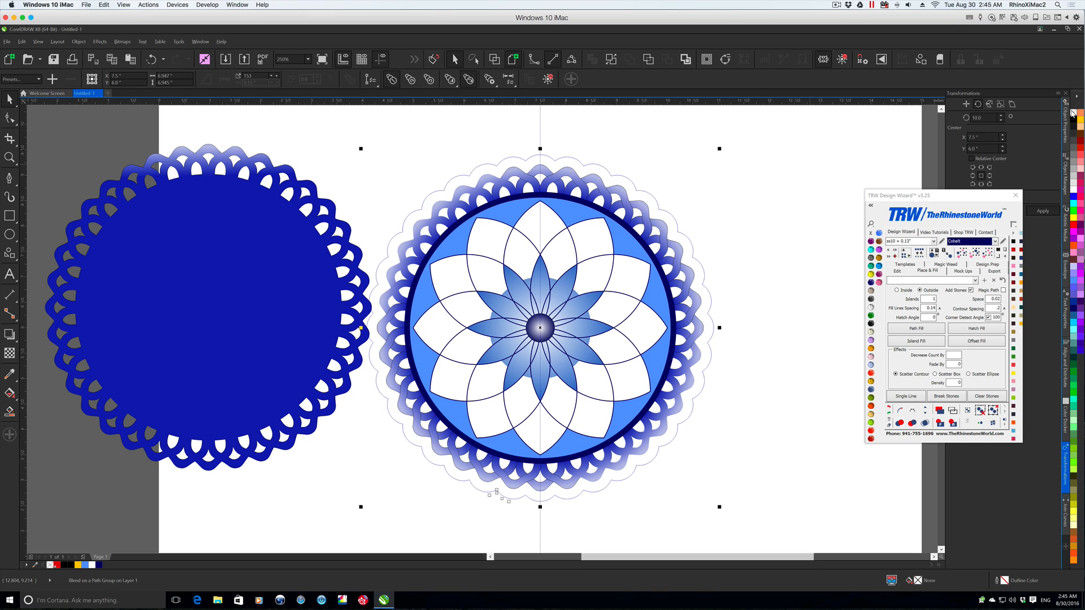
pyautogui.hotkey('ctrl', 'z')
# - Reposition the welded silhouette beside the original flower and deselect it
pyautogui.click(169, 237)
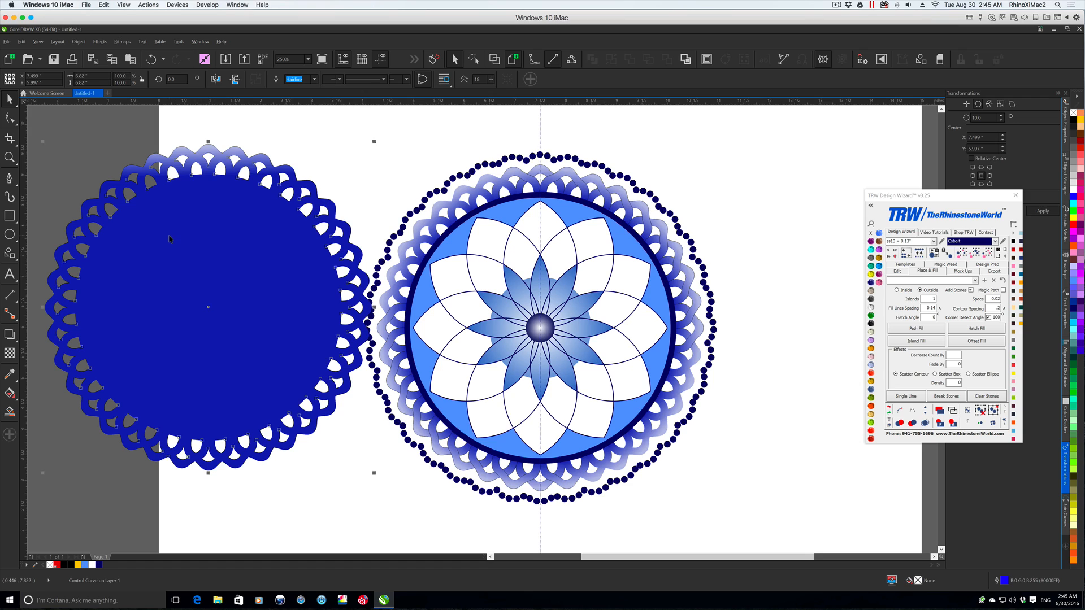
pyautogui.moveTo(226, 250); pyautogui.dragTo(117, 282)
pyautogui.click(719, 201)
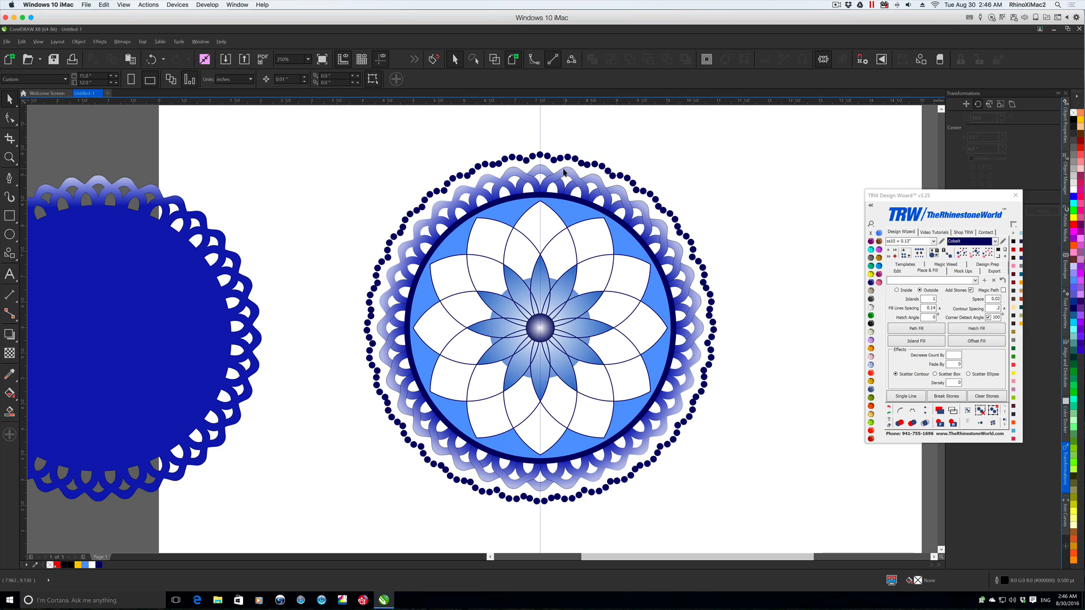
pyautogui.moveTo(68, 281); pyautogui.dragTo(186, 266)
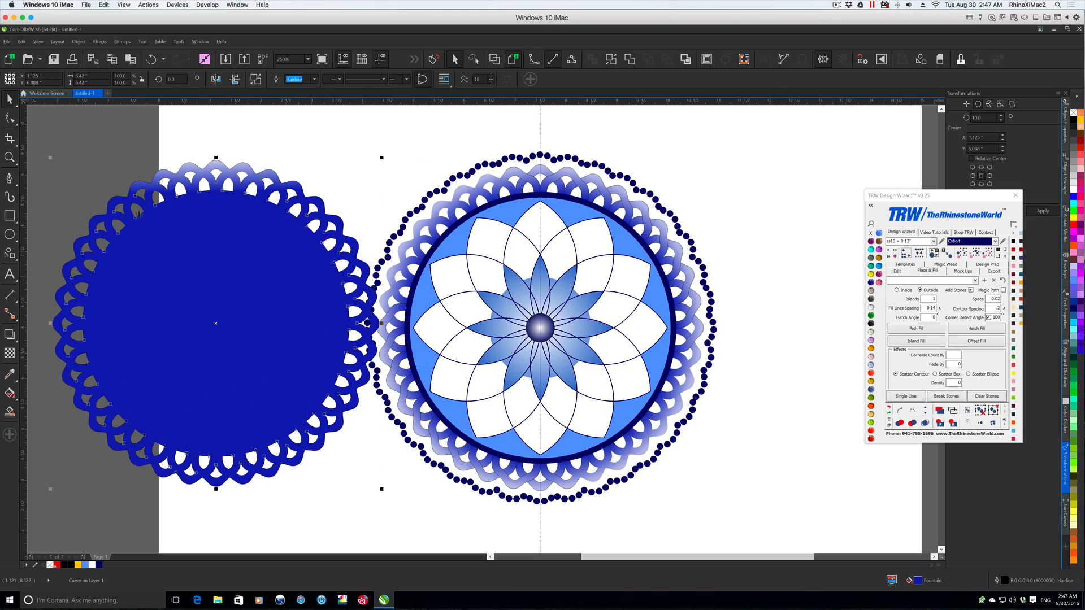
pyautogui.click(326, 499)
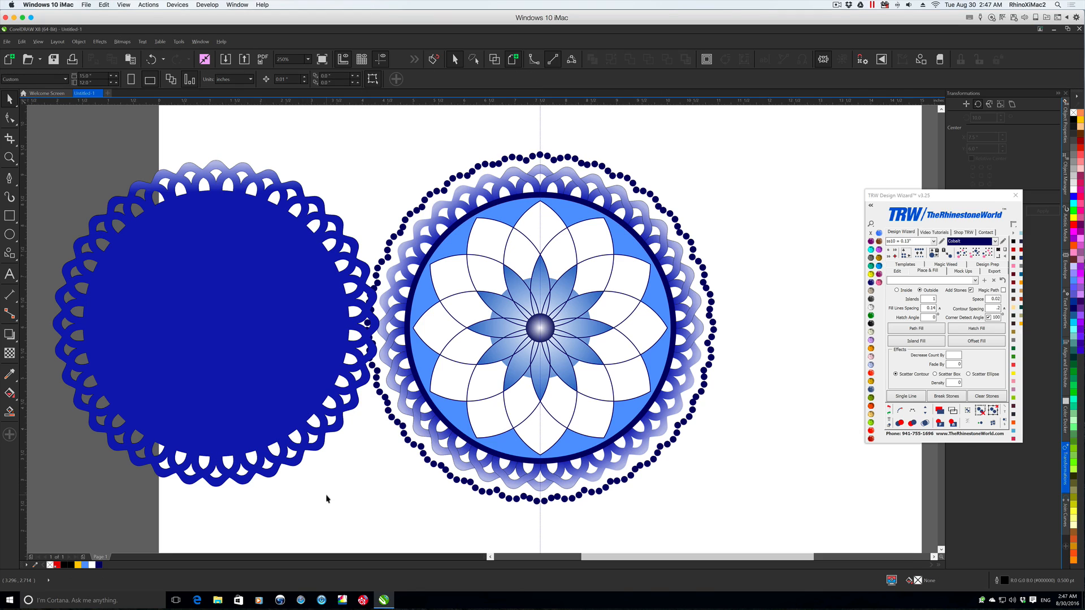